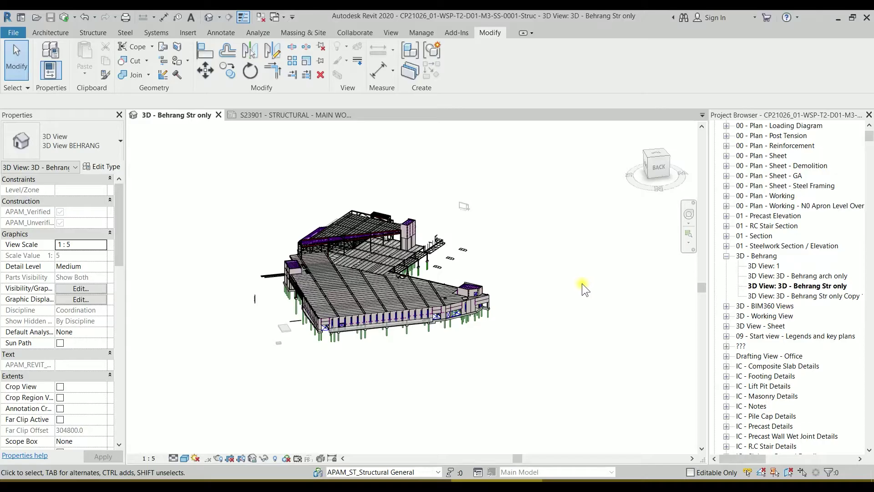
middle_drag(567, 277, 531, 266)
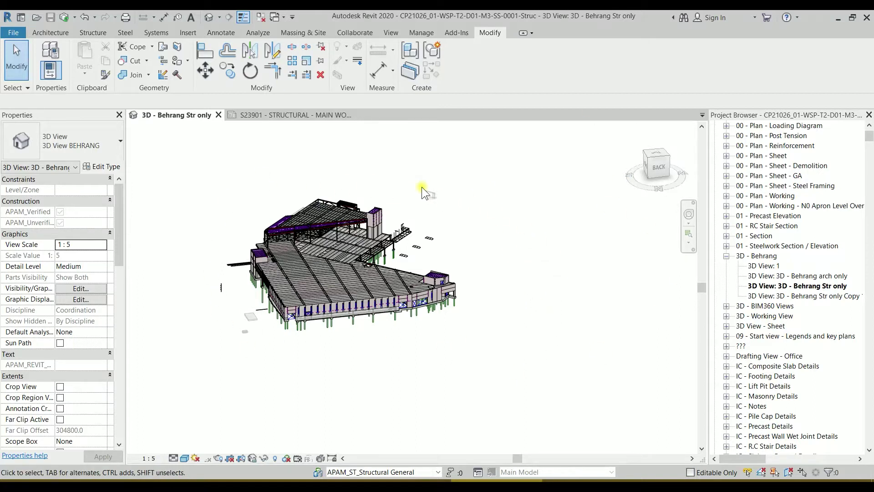
middle_drag(574, 320, 643, 328)
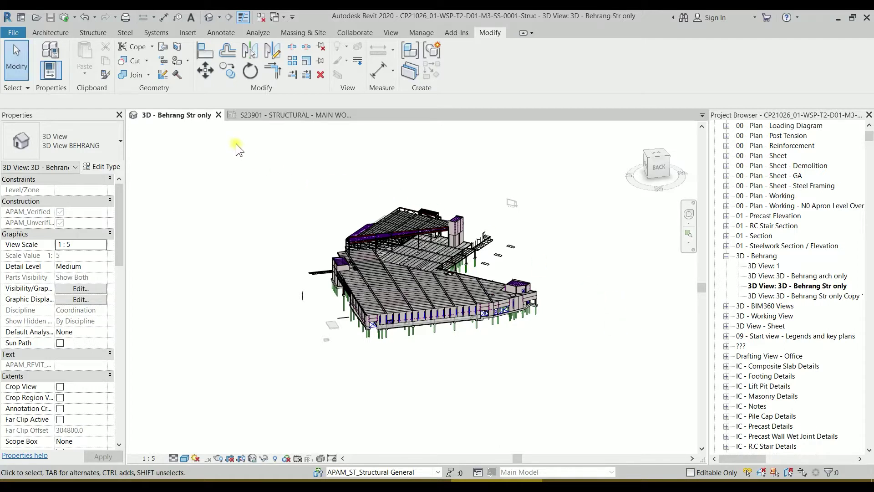
Open sheet S23901 and examine the section marks on the typical panel elevations and cast-in plate details
click(276, 117)
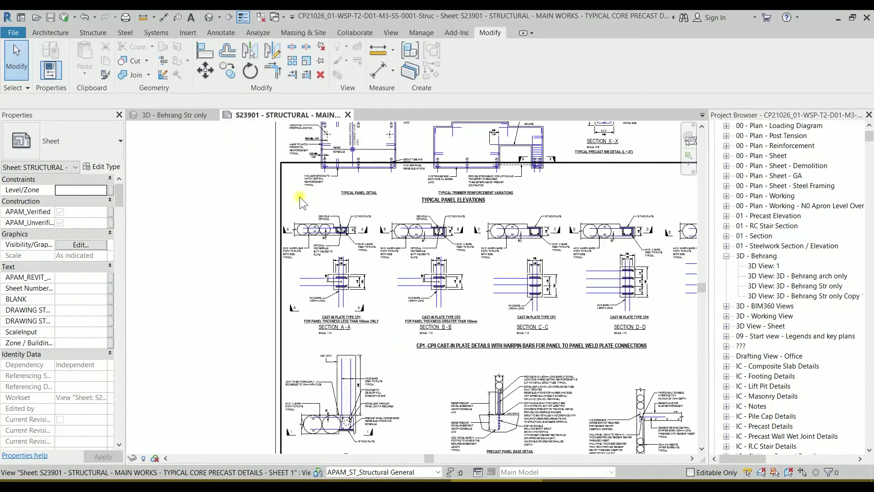
scroll(375, 233, down, 3)
middle_drag(447, 264, 315, 220)
key(z)
key(f)
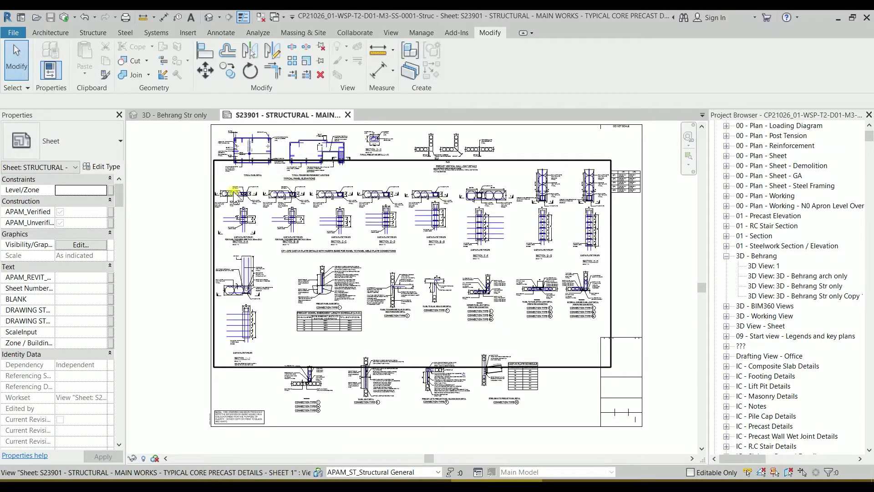
scroll(236, 212, up, 5)
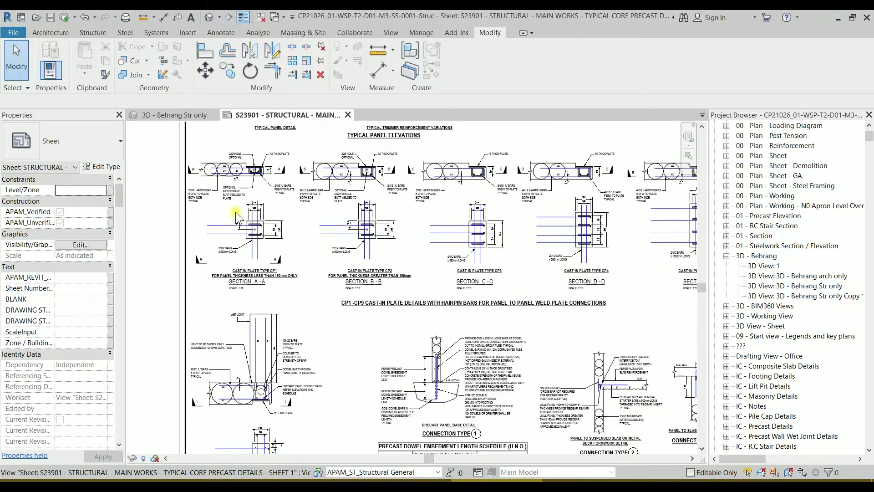
scroll(236, 212, down, 2)
middle_drag(224, 153, 306, 194)
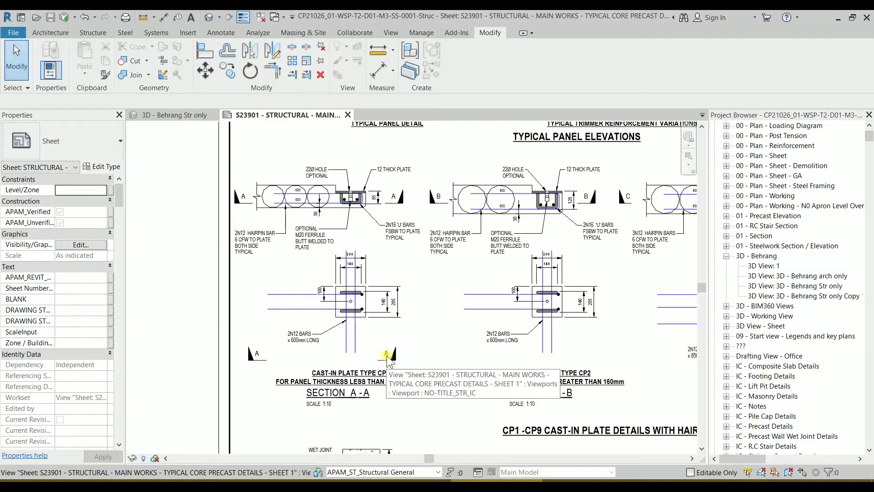
middle_drag(470, 346, 246, 334)
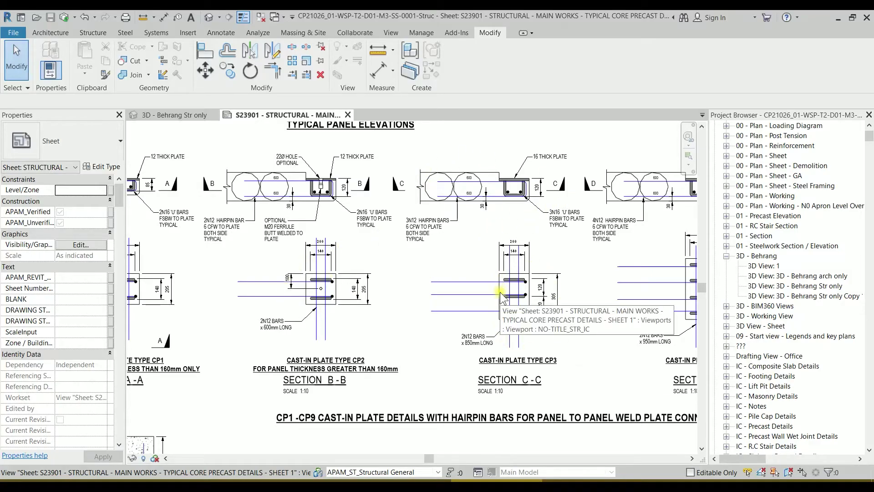
scroll(490, 287, down, 4)
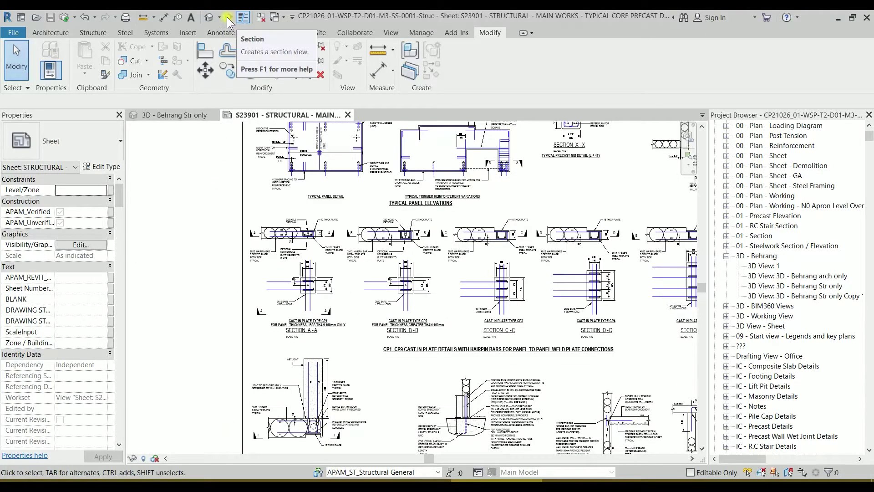
middle_drag(497, 176, 430, 242)
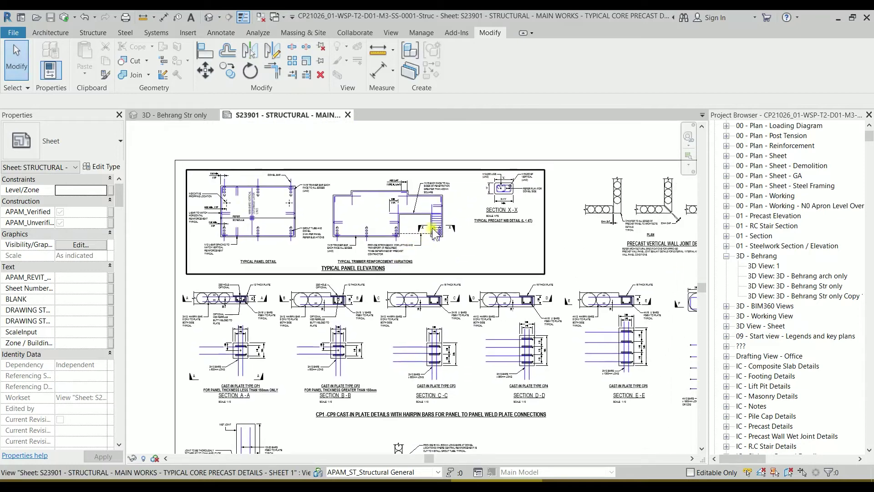
double_click(502, 227)
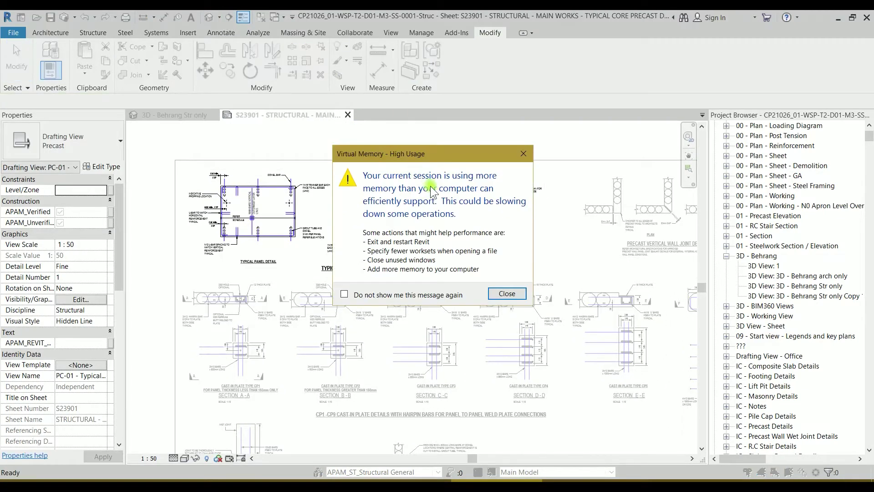
click(511, 293)
key(s)
key(e)
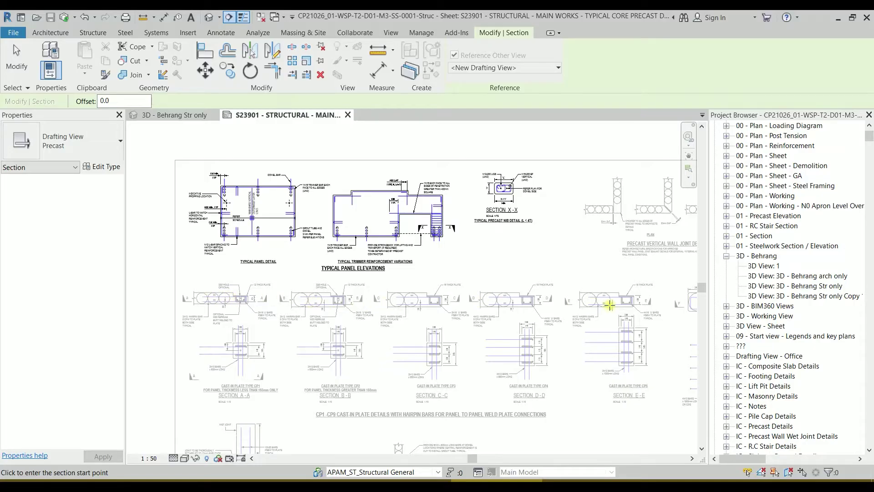
scroll(610, 306, down, 2)
middle_drag(614, 310, 575, 291)
right_click(504, 162)
click(537, 204)
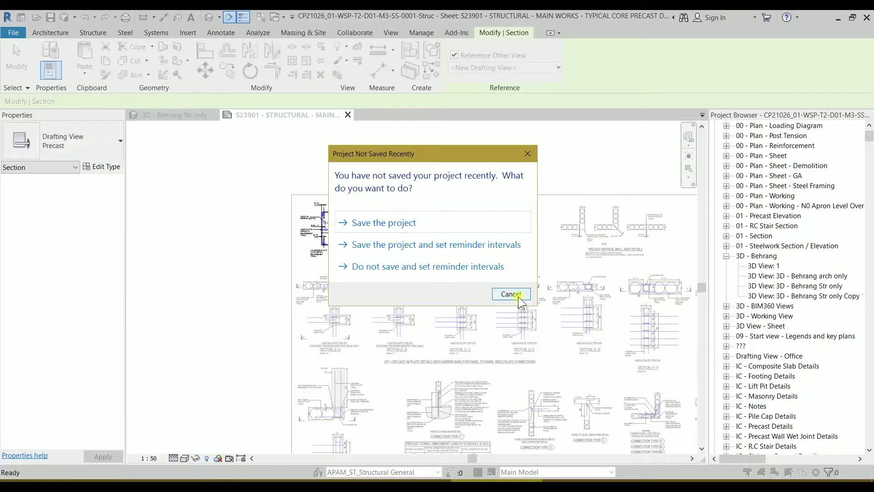
click(512, 292)
Activate the cast-in plate details view on the sheet and select section mark F on the precast panel detail
scroll(523, 219, up, 2)
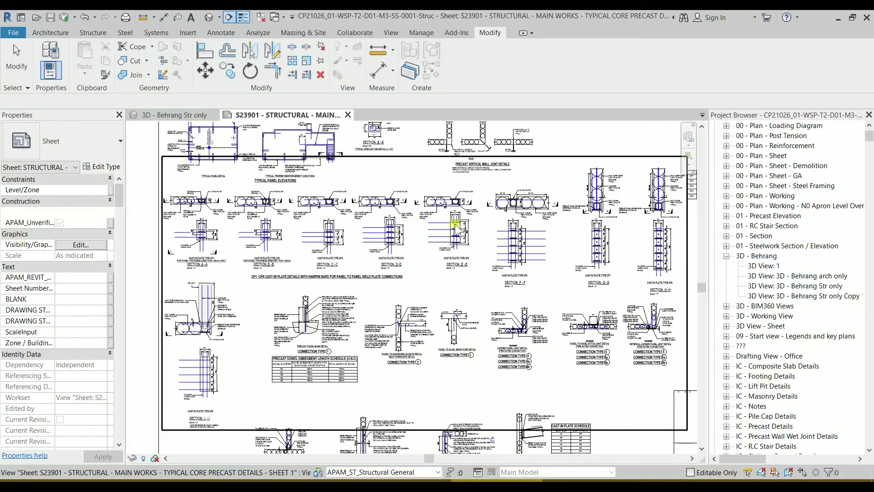
scroll(549, 213, up, 8)
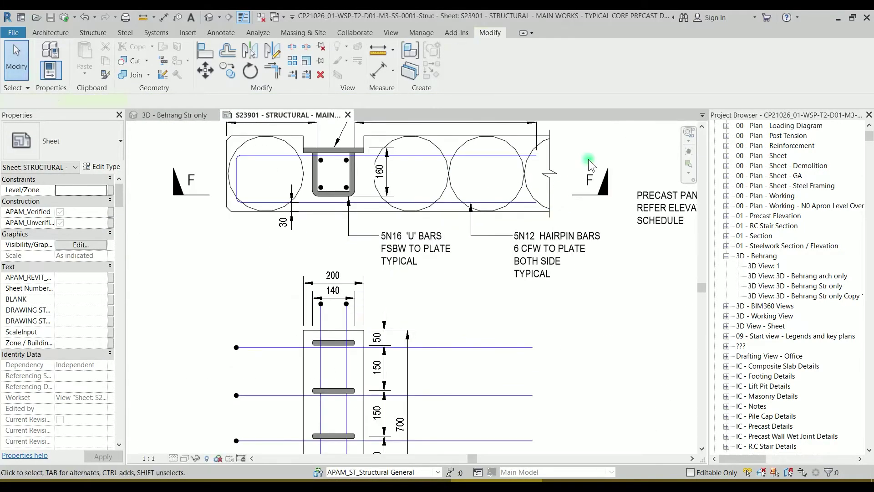
double_click(603, 200)
click(603, 199)
scroll(592, 209, down, 3)
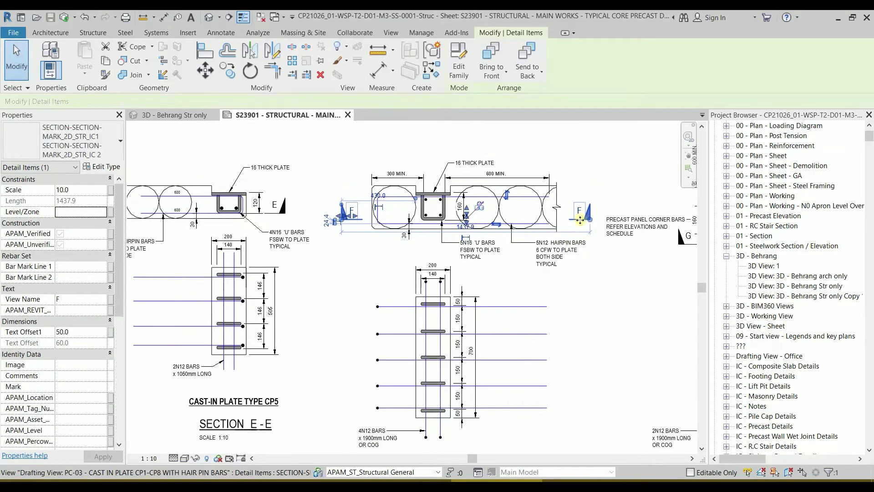
Place a similar horizontal section mark F about 1060 mm long above the precast panel detail
key(c)
key(s)
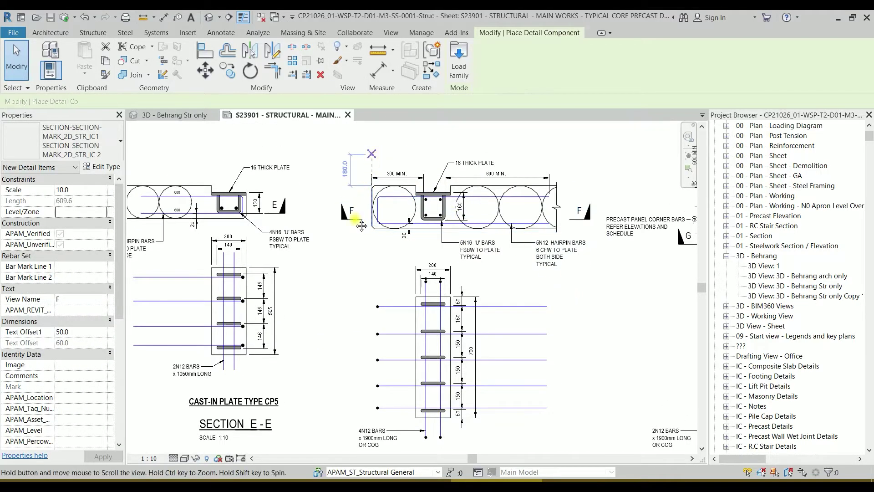
middle_drag(365, 125, 348, 195)
scroll(348, 194, up, 1)
click(342, 197)
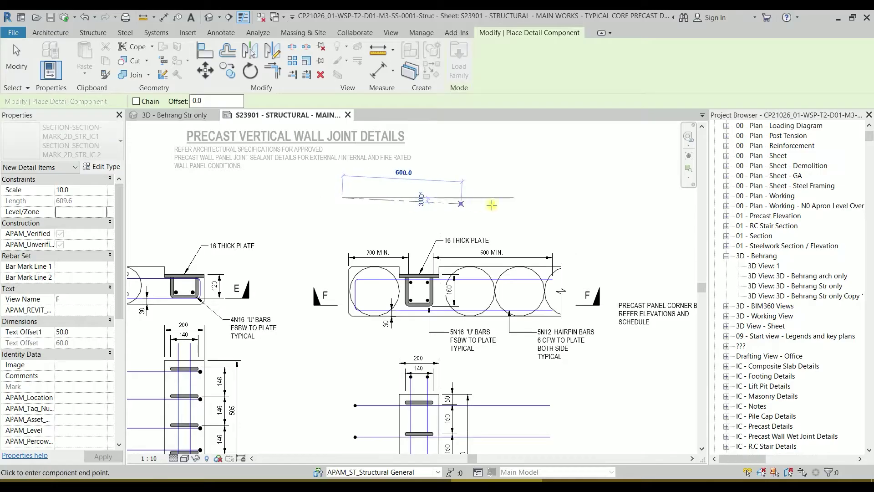
click(550, 198)
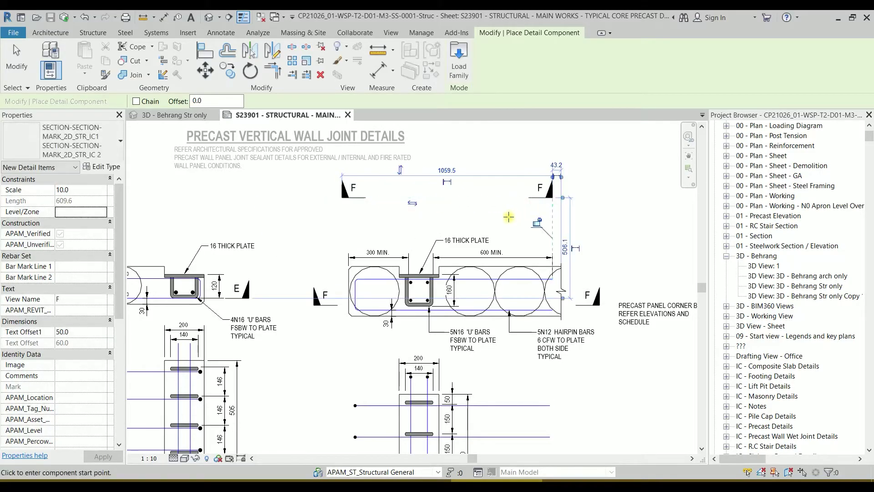
key(Escape)
key(Escape)
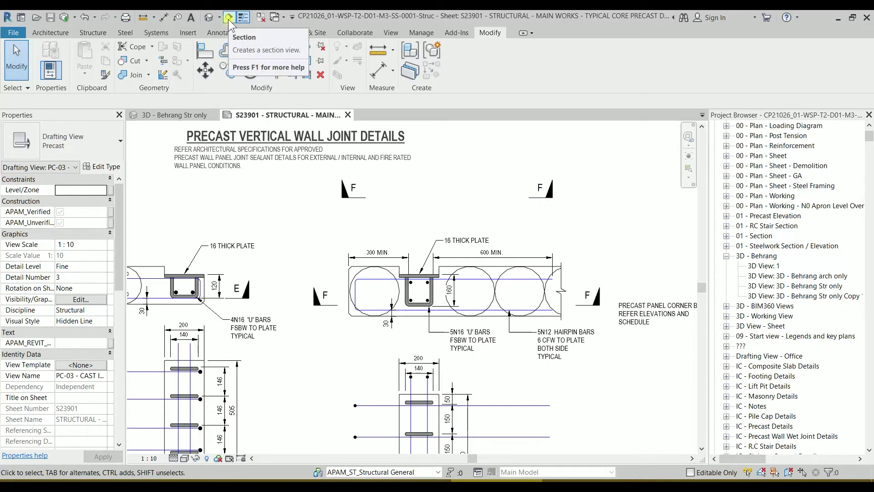
Delete the trial section mark above the panel detail and inspect the controls of the original section mark F
click(481, 198)
key(Escape)
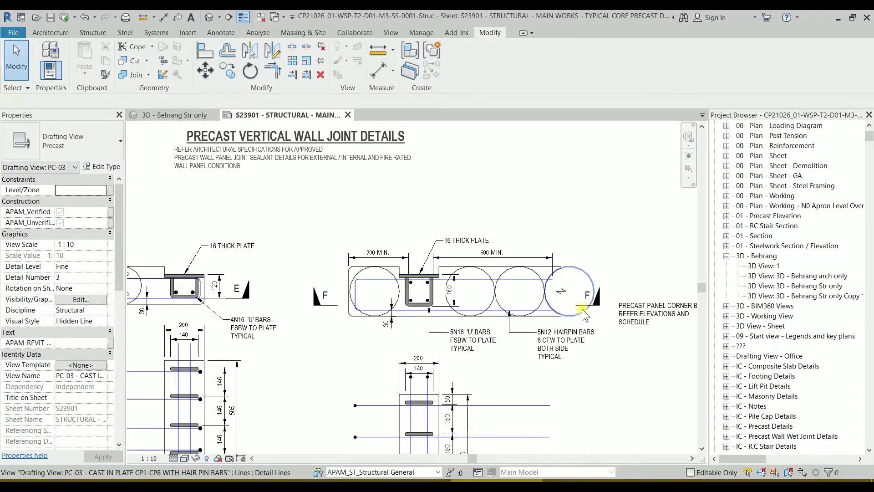
click(588, 307)
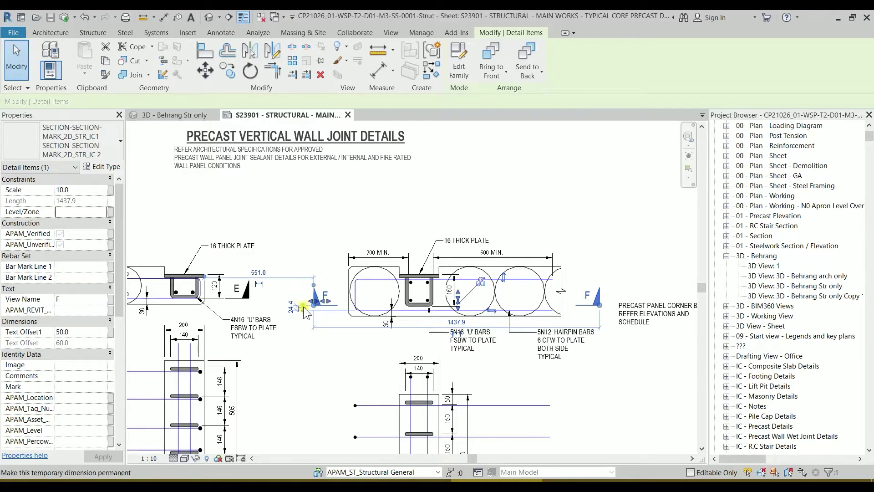
click(613, 274)
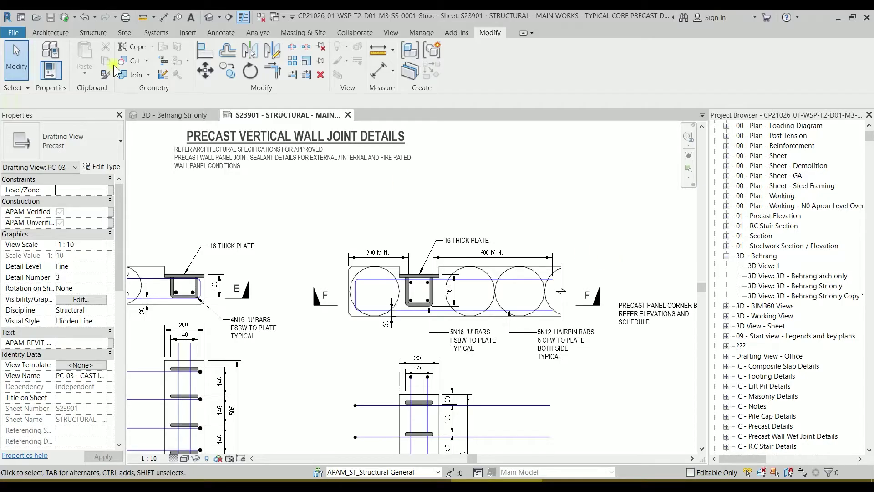
Create a new family from the Metric Generic Annotation template in the English Annotations folder and delete its red note text
click(14, 33)
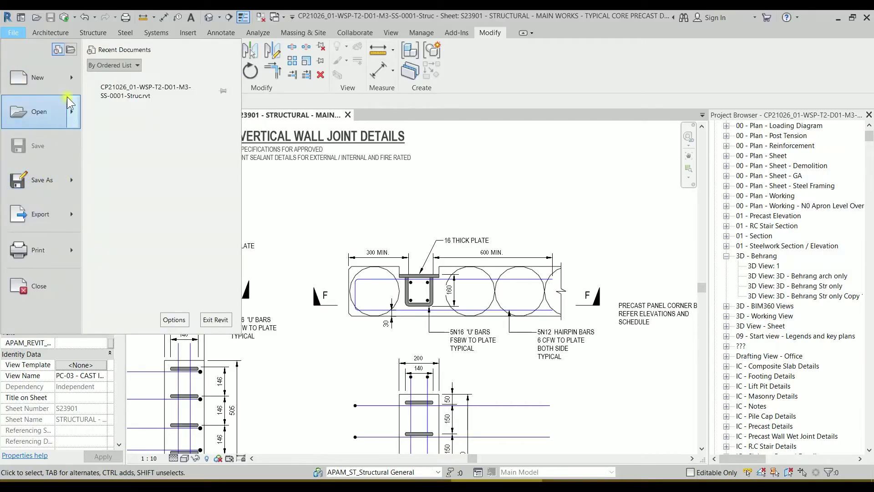
mouse_move(69, 80)
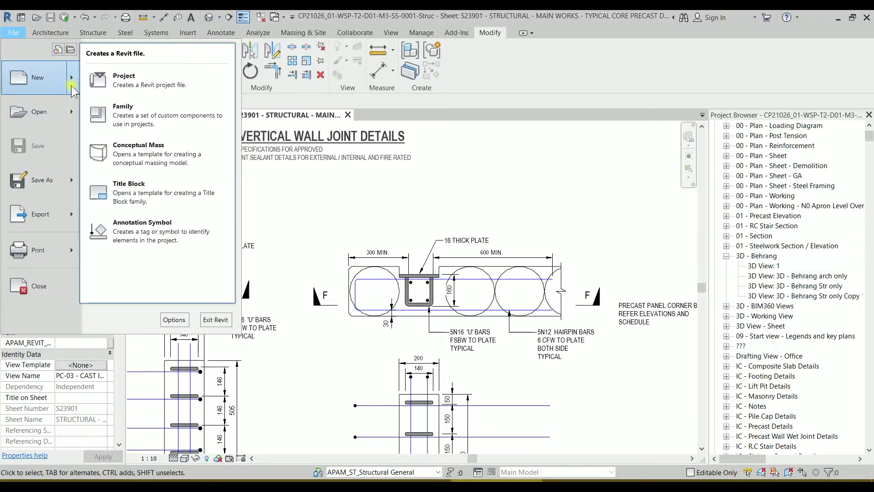
click(141, 116)
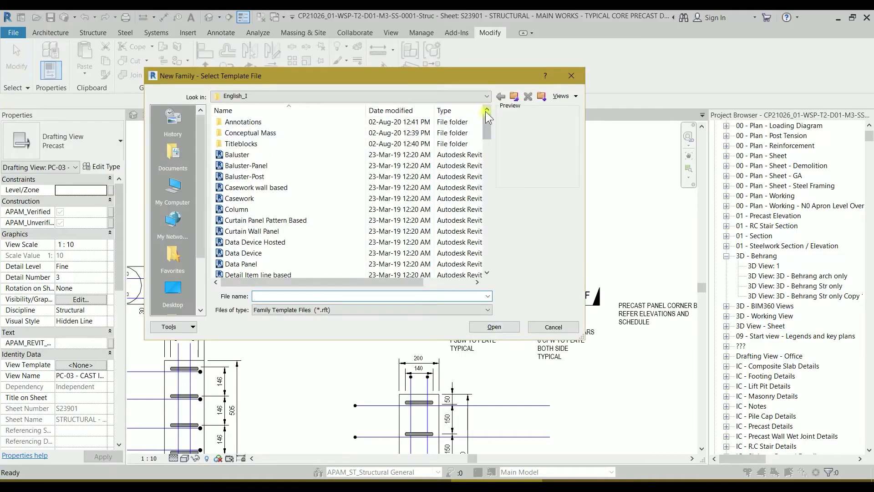
click(515, 97)
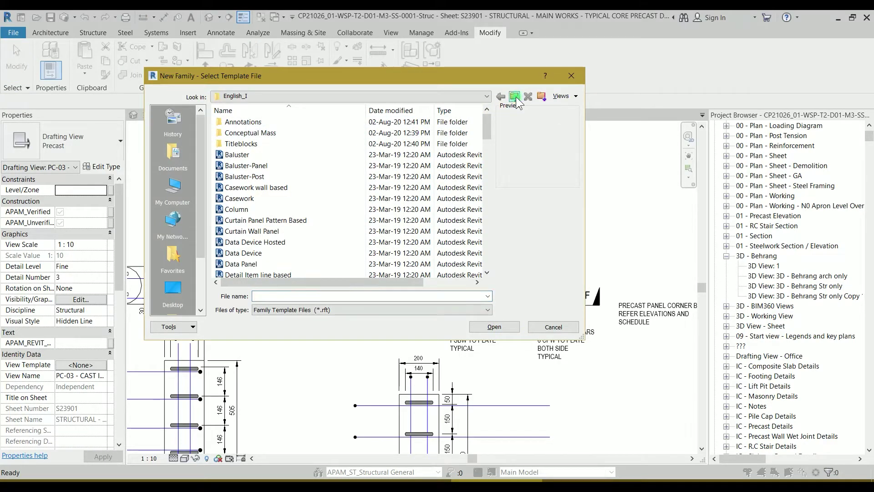
double_click(242, 144)
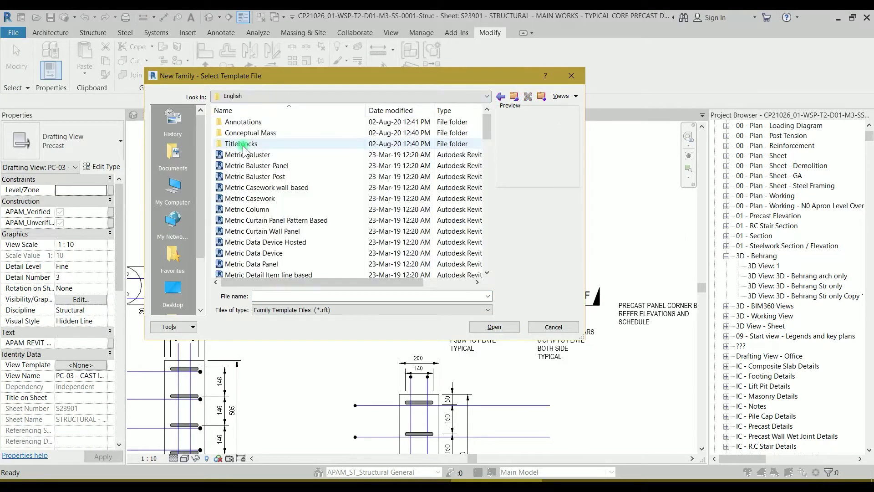
double_click(261, 121)
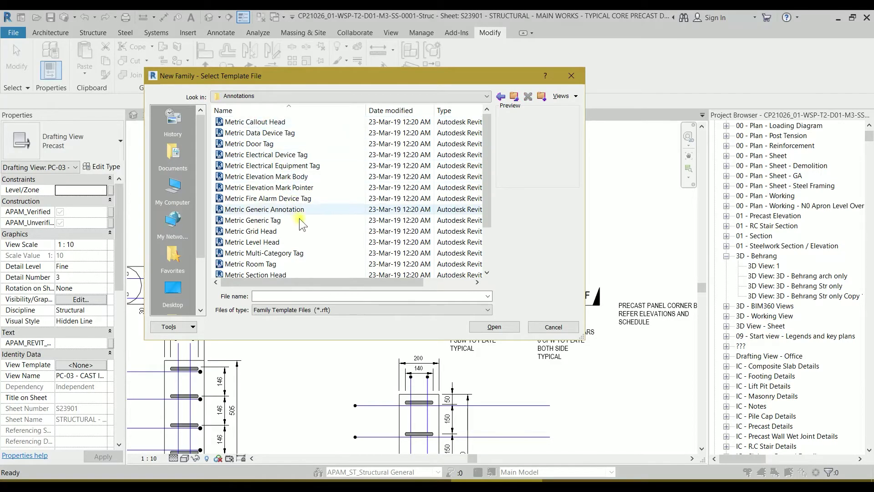
scroll(299, 218, down, 2)
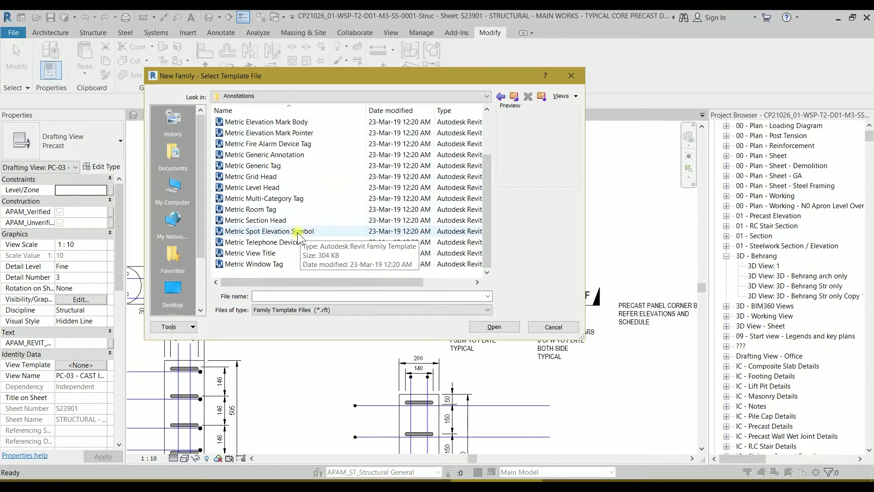
click(262, 154)
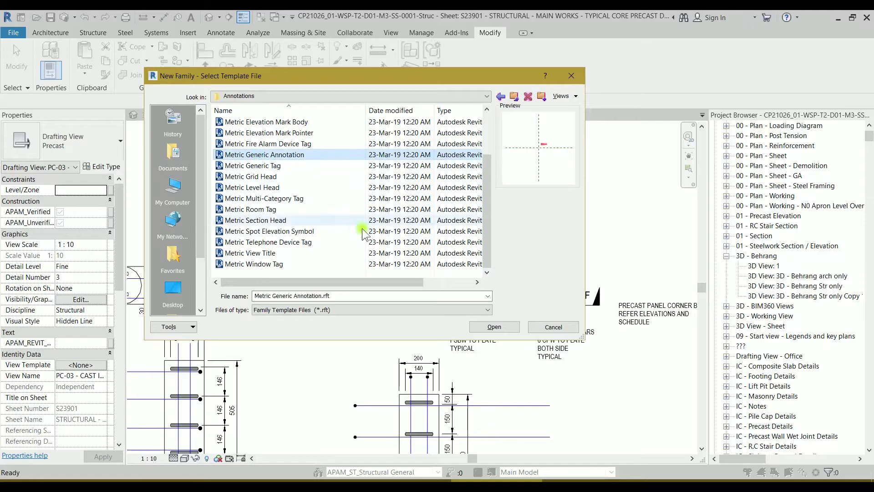
click(490, 327)
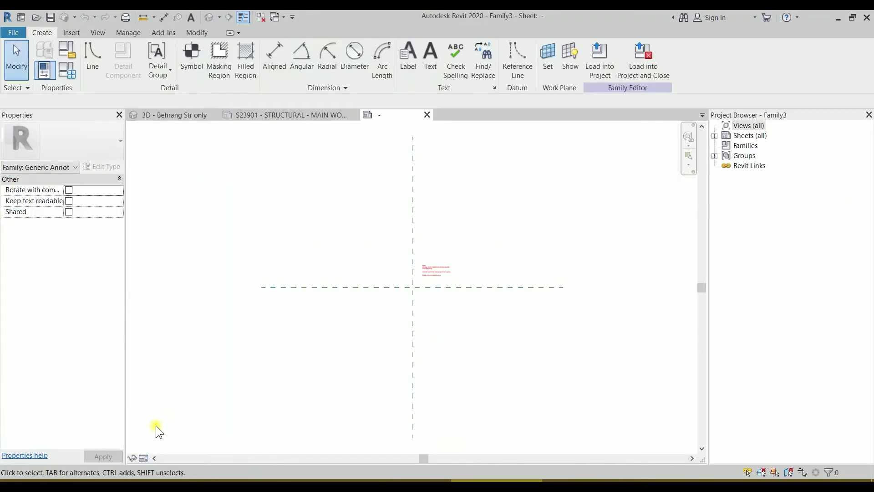
click(440, 274)
key(Delete)
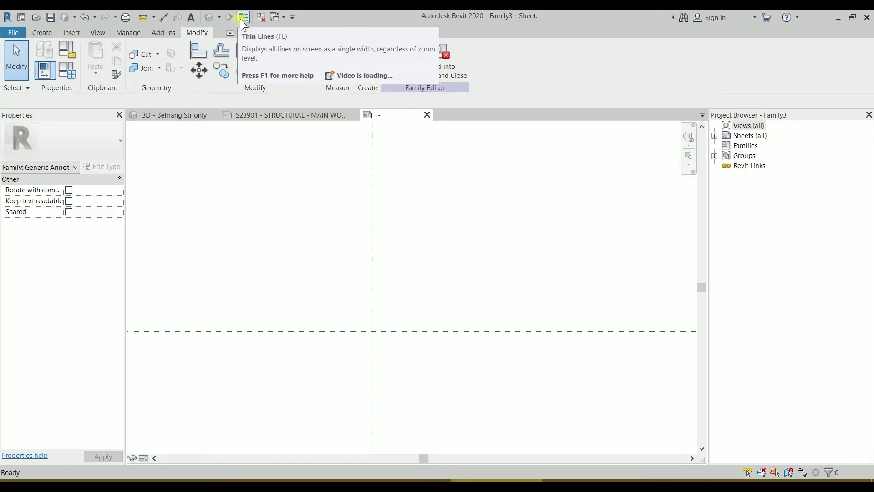
Start a filled region and duplicate its type under the name "black"
click(45, 31)
click(246, 47)
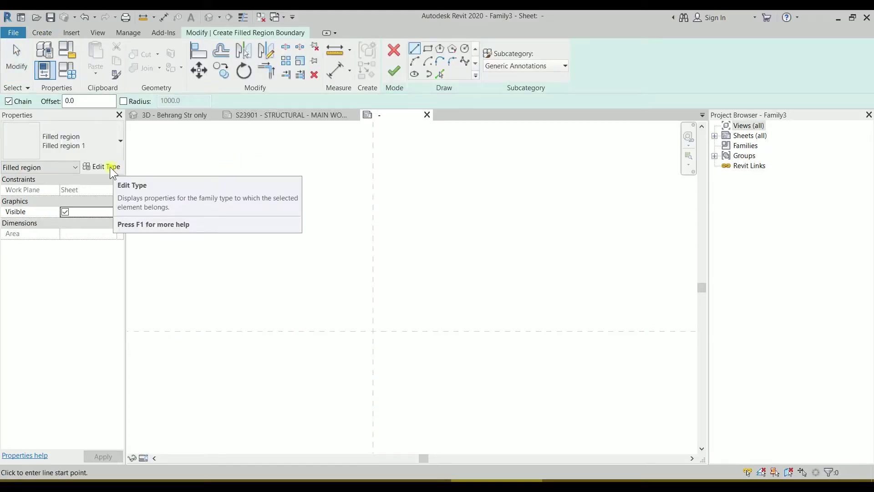
click(110, 166)
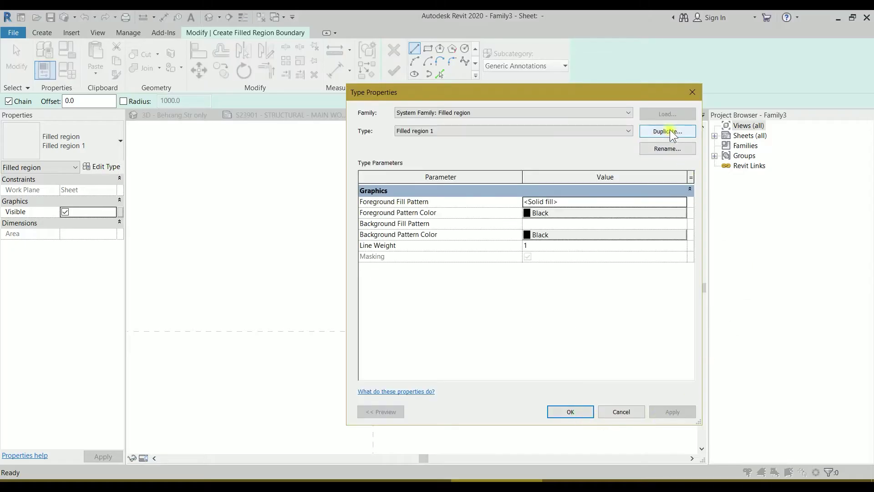
click(668, 131)
text(bl)
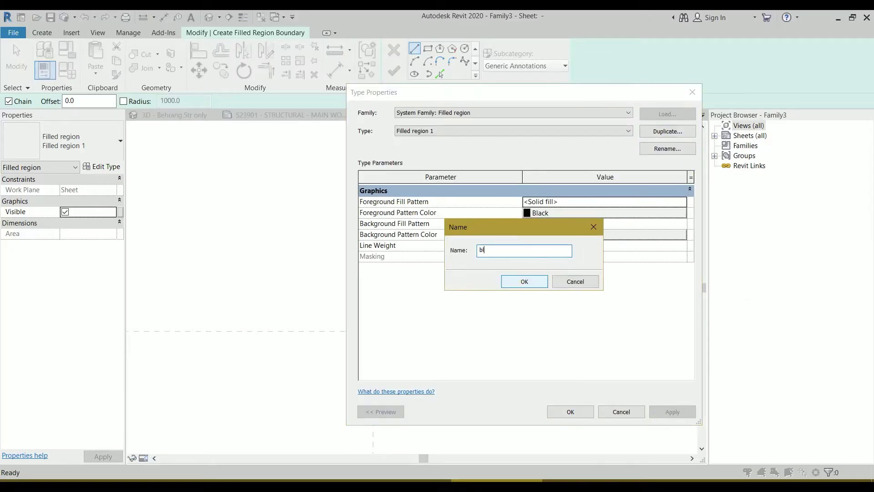
click(524, 281)
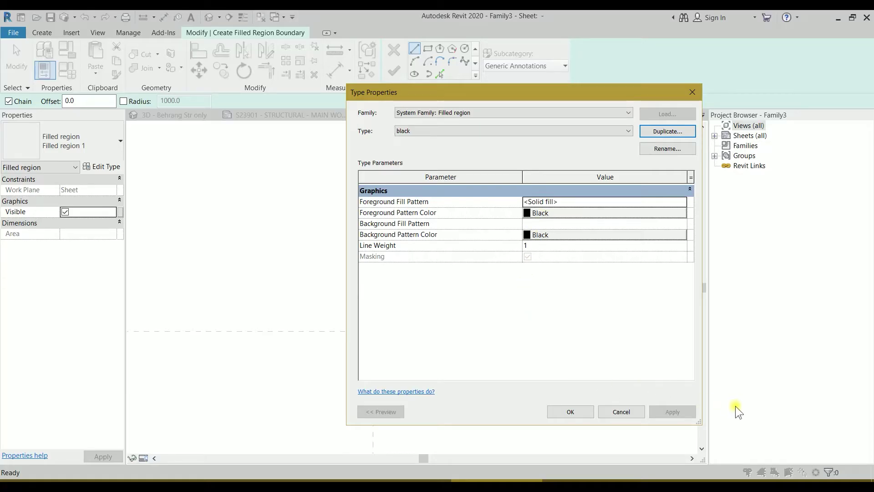
click(741, 427)
click(565, 414)
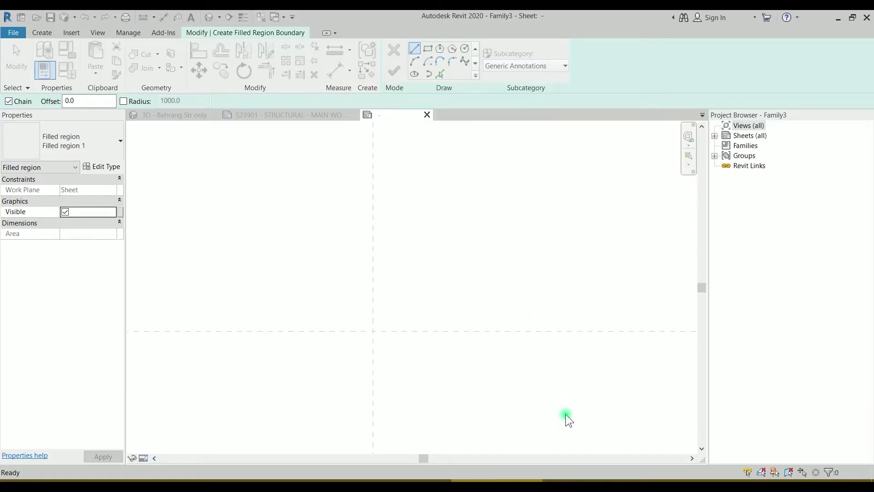
Draw a 1 mm vertical boundary line up from the reference plane intersection and turn on thin line display
click(374, 331)
text(1)
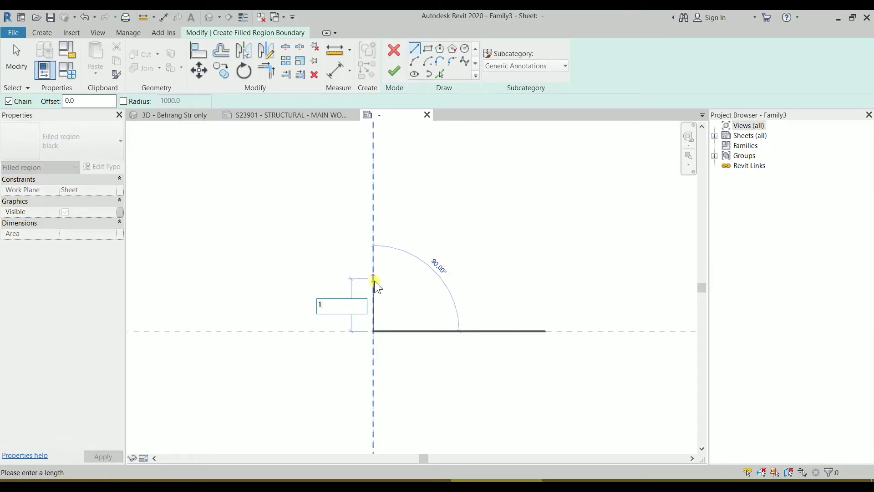
key(Return)
scroll(381, 322, up, 5)
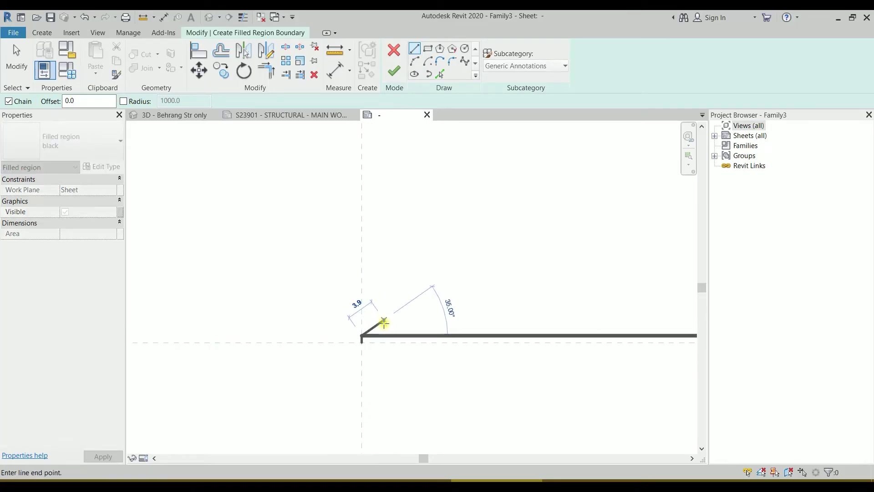
scroll(369, 330, up, 5)
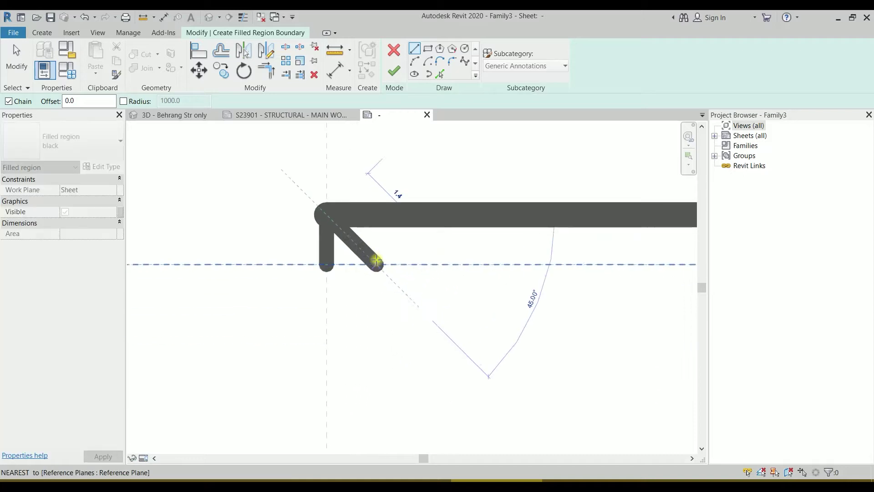
click(242, 16)
Sketch a sloping line about 1.1 mm long down to the horizontal reference plane and a base line about 0.9 mm long
click(319, 208)
scroll(332, 248, up, 5)
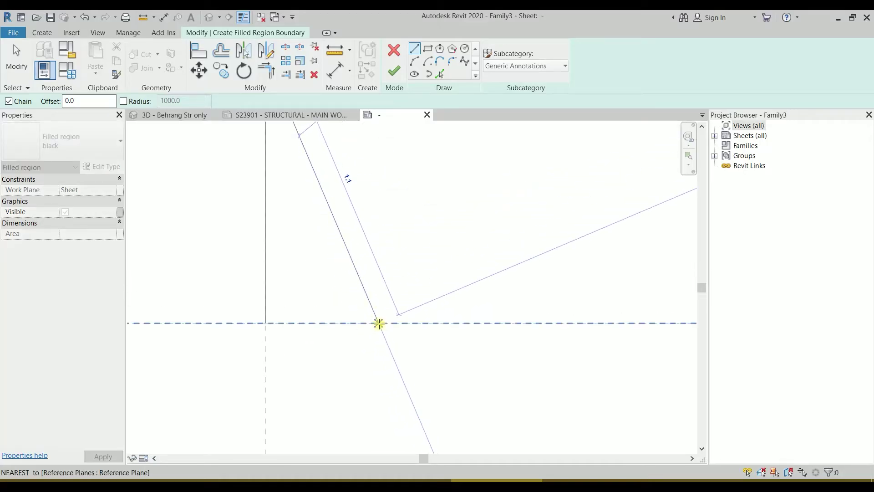
click(379, 323)
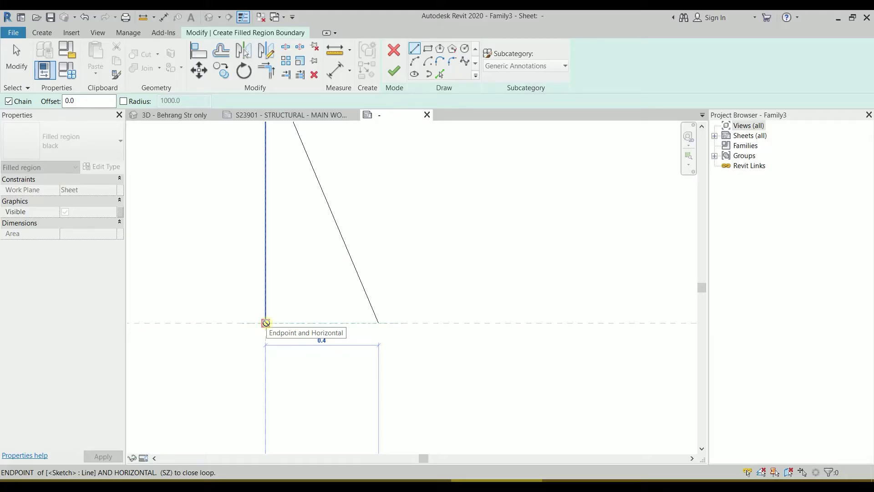
click(265, 323)
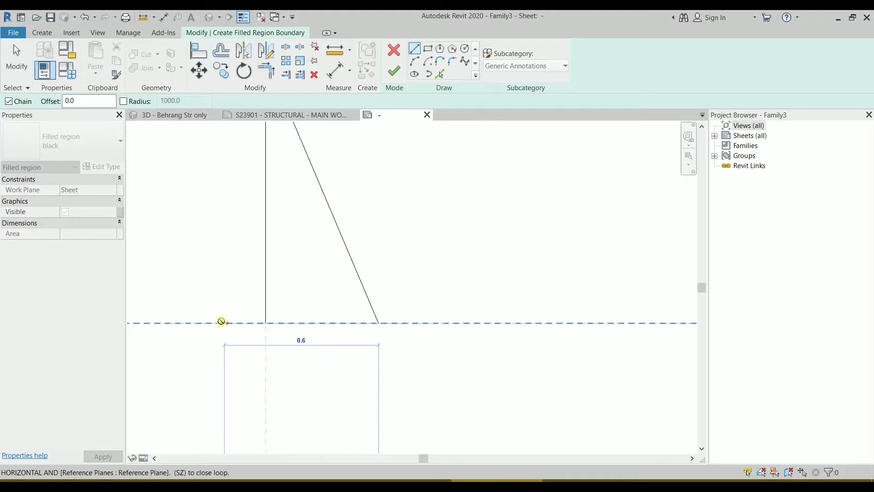
click(142, 323)
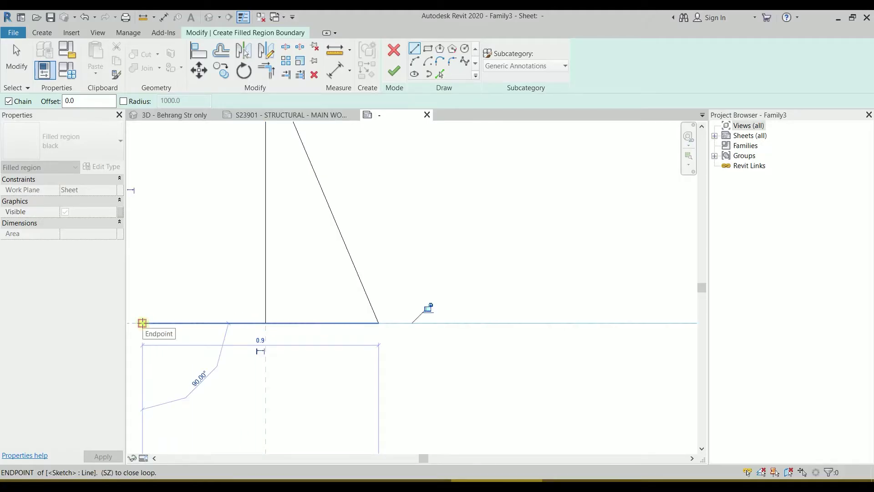
click(142, 323)
key(Escape)
Try to trim the base line against the vertical line, and delete the base line flagged by the error
key(t)
key(r)
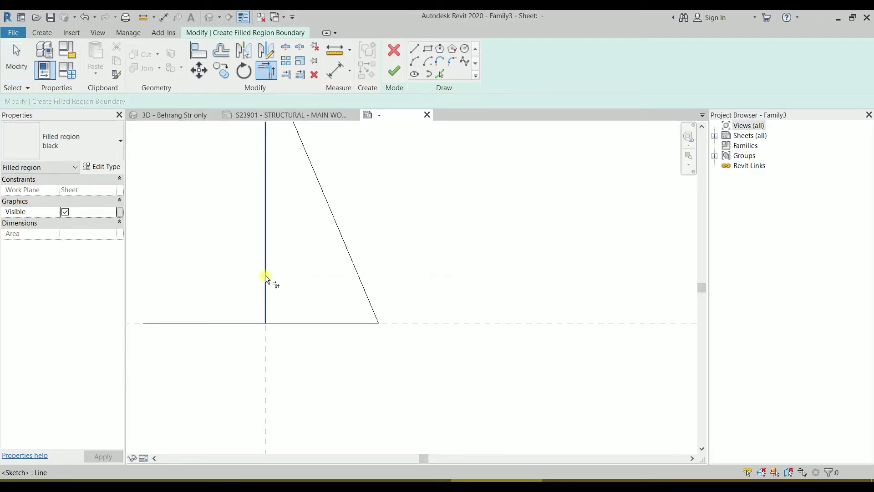
click(265, 275)
click(310, 324)
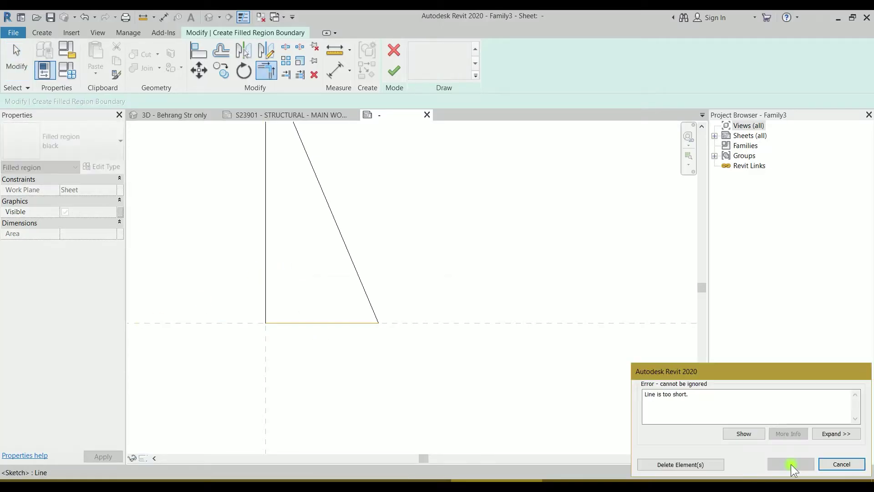
drag(780, 373, 742, 216)
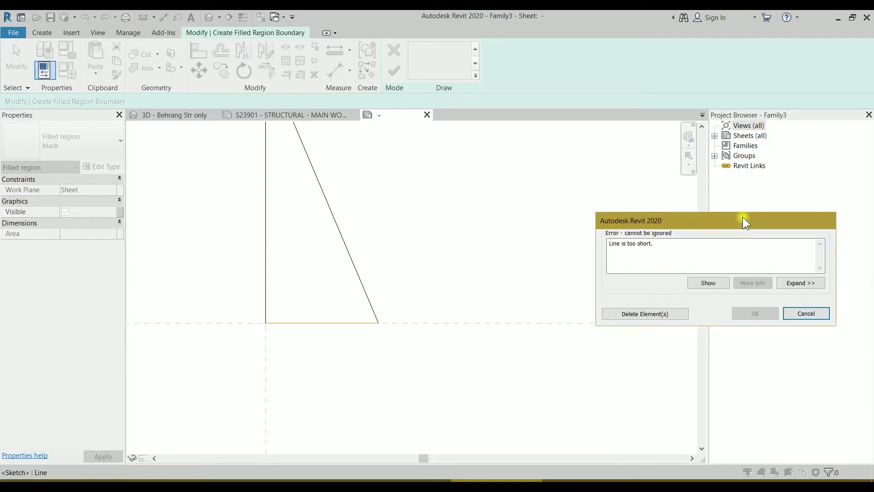
click(671, 314)
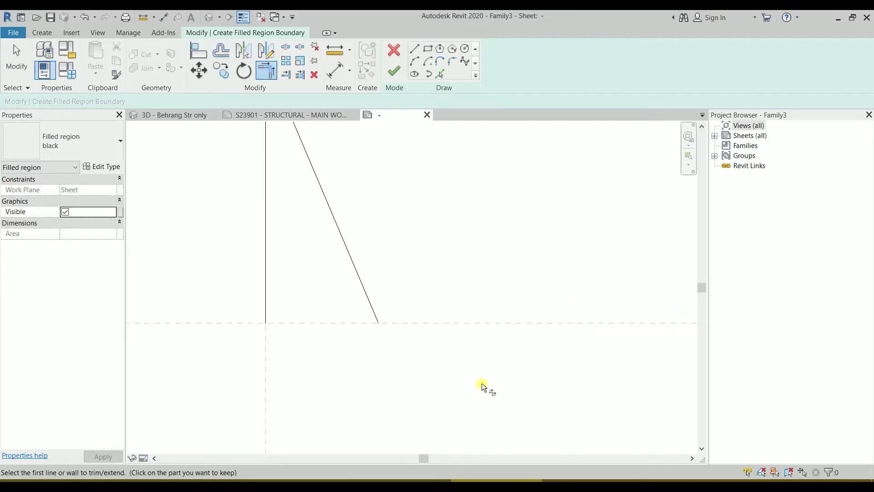
key(Escape)
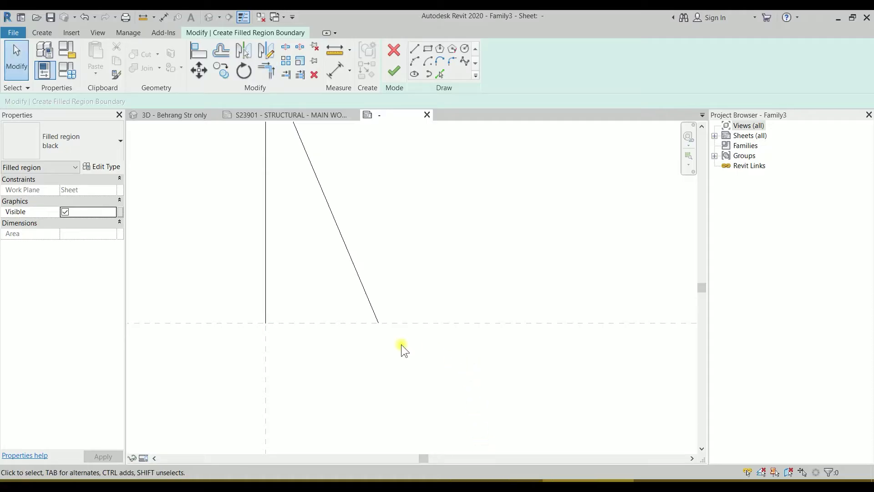
Delete the sloping boundary line, keeping only the vertical one
middle_drag(399, 264, 411, 345)
scroll(376, 323, down, 2)
click(353, 296)
key(Delete)
Set the length of the vertical boundary line to 10 mm
click(312, 249)
scroll(312, 250, down, 2)
middle_drag(338, 277, 363, 339)
click(316, 331)
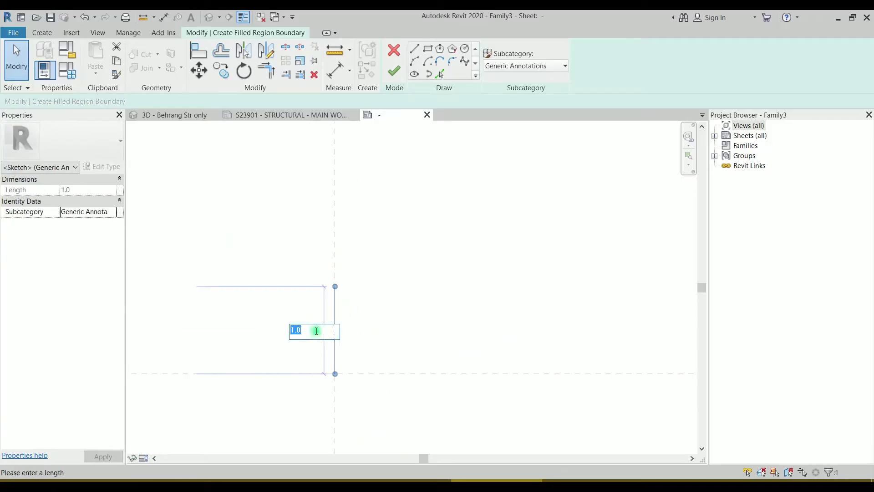
text(10)
key(Return)
scroll(317, 330, down, 2)
scroll(373, 258, down, 1)
middle_drag(372, 444, 401, 445)
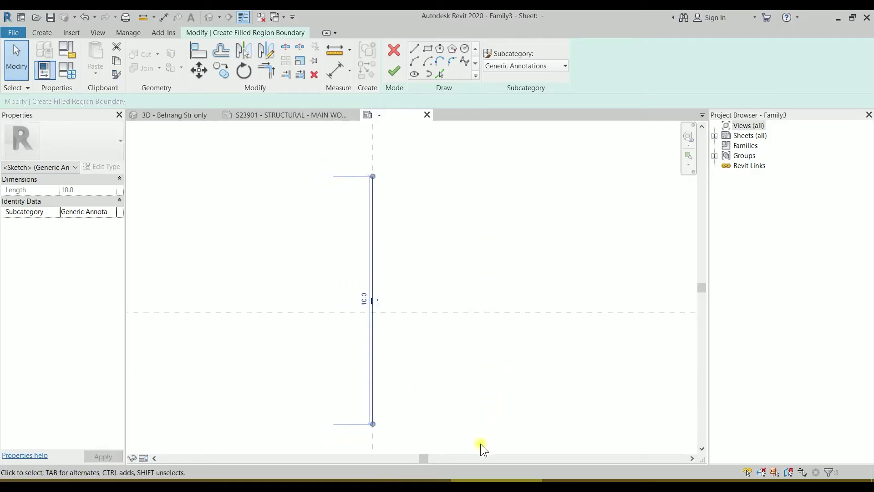
Reposition the vertical line's endpoints so it rises 10 mm from the intersection of the reference planes
mouse_move(373, 423)
mouse_down()
mouse_move(384, 328)
mouse_move(373, 314)
mouse_up()
middle_drag(390, 231, 392, 324)
mouse_move(370, 270)
mouse_down()
mouse_move(364, 187)
mouse_move(379, 168)
mouse_move(375, 152)
mouse_move(367, 206)
mouse_move(367, 187)
mouse_move(365, 197)
mouse_up()
scroll(373, 219, down, 4)
middle_drag(382, 242, 395, 254)
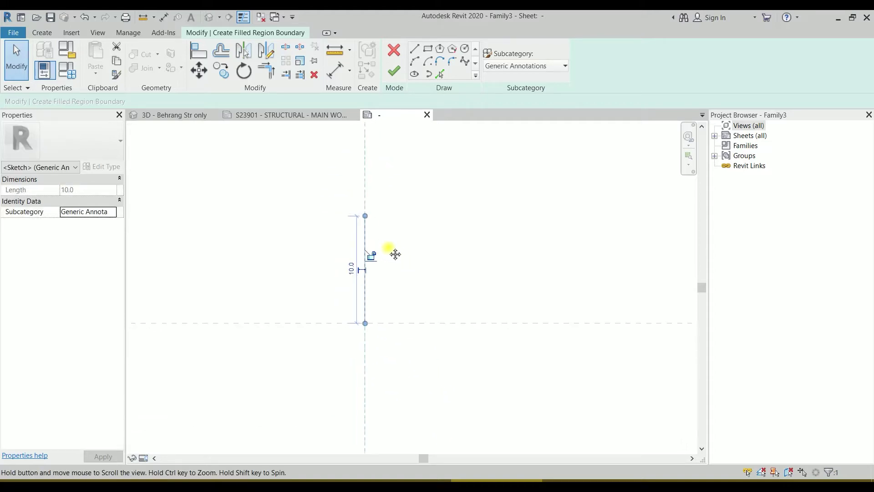
Close the boundary as a right triangle with a base about 3.4 mm wide on the horizontal reference plane and finish the filled region
click(415, 49)
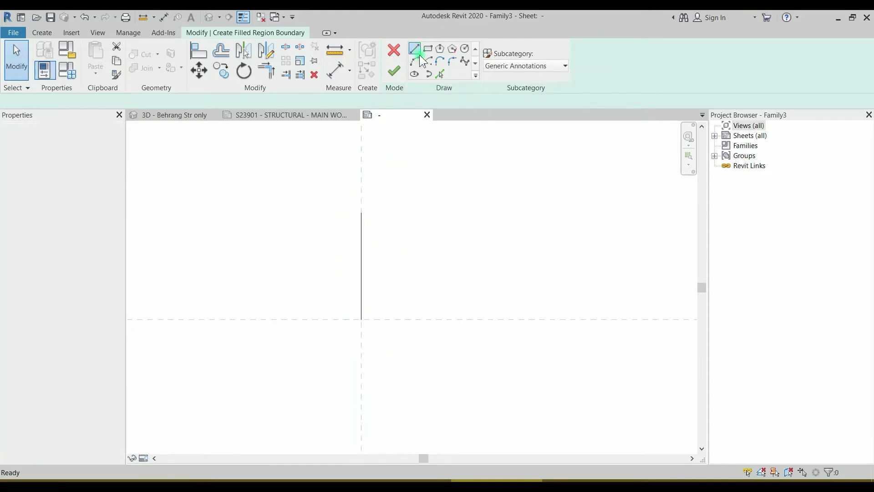
click(362, 213)
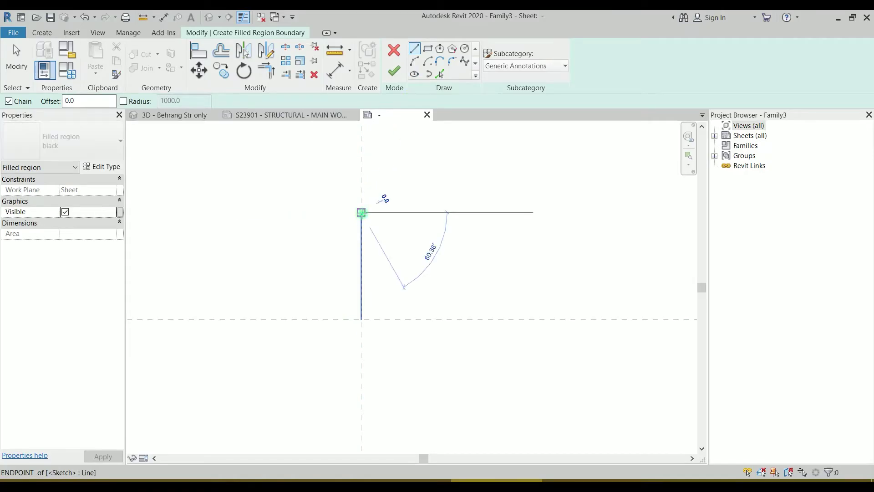
click(397, 319)
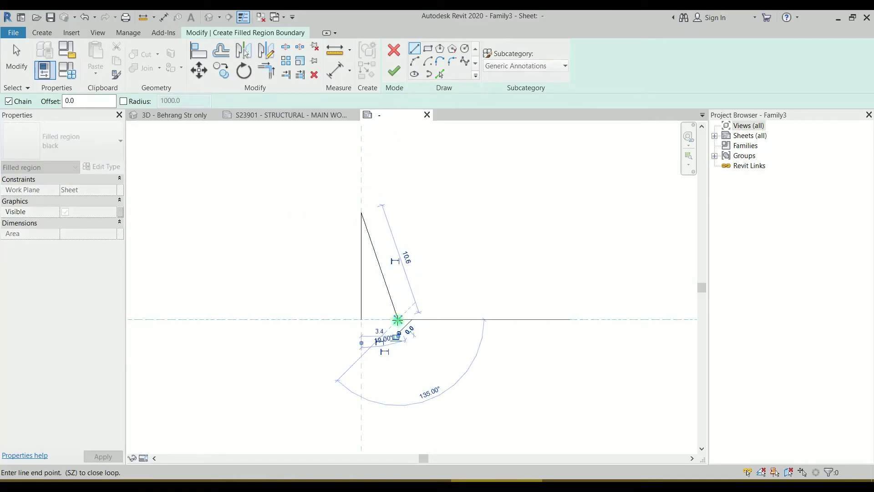
click(362, 320)
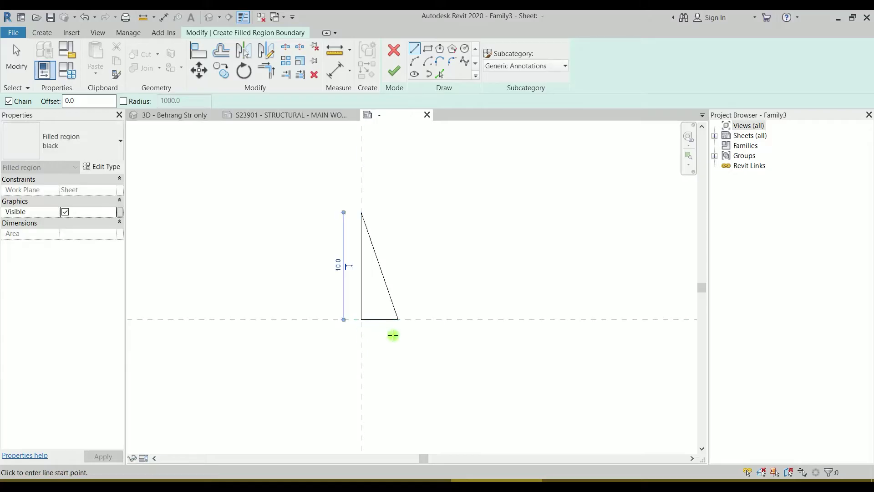
key(Escape)
click(394, 69)
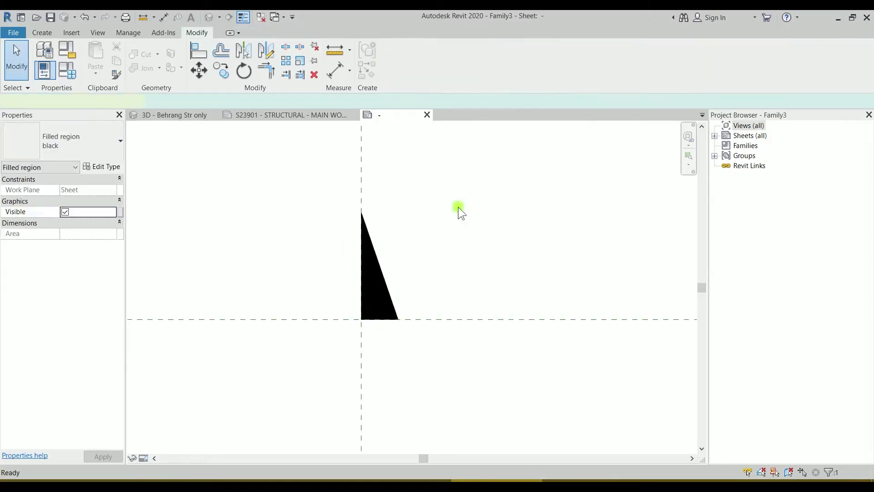
Draw a horizontal annotation line along the reference plane, extending outward from the black triangle's outer base corner
scroll(455, 268, down, 2)
click(429, 257)
scroll(395, 253, up, 4)
middle_drag(395, 253, 349, 293)
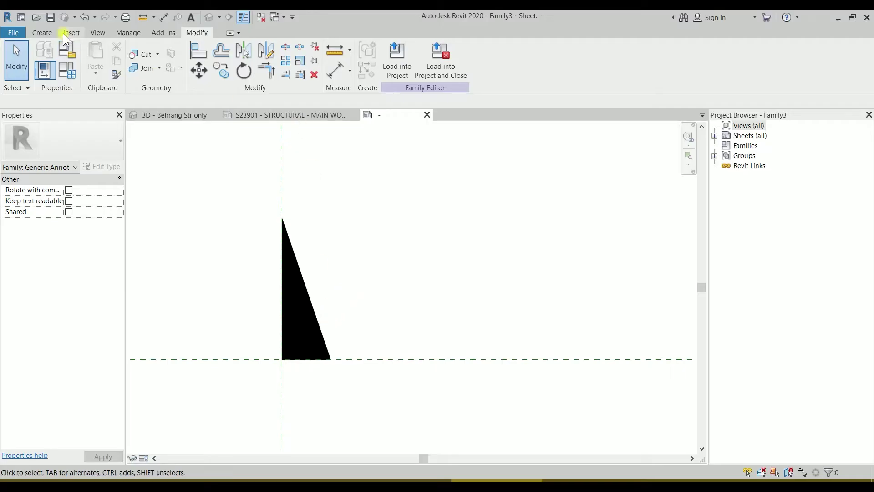
click(43, 30)
click(98, 57)
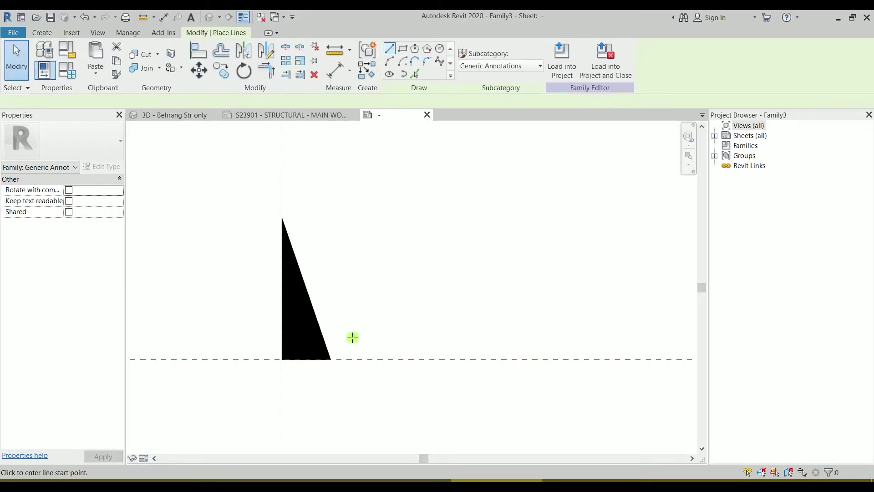
click(330, 361)
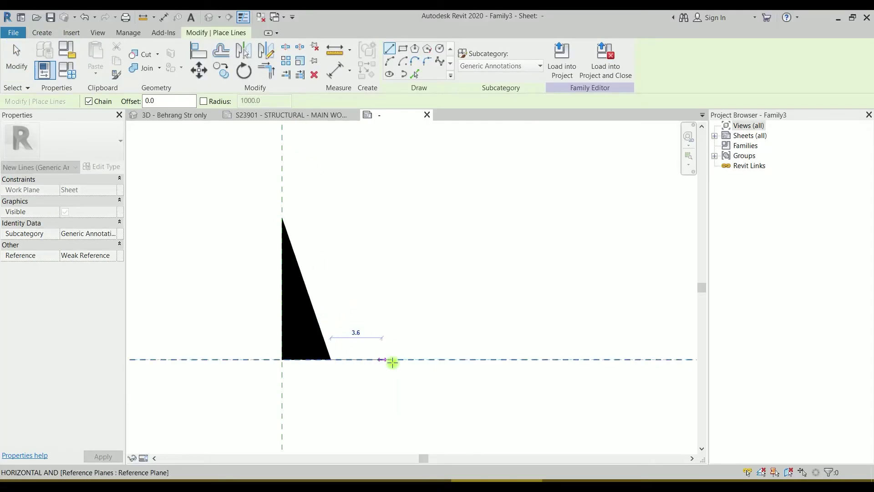
click(443, 359)
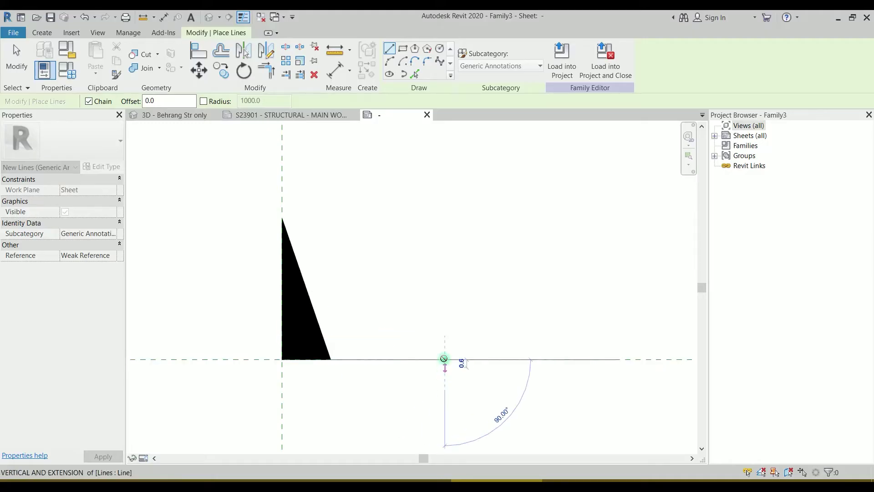
key(Escape)
key(Escape)
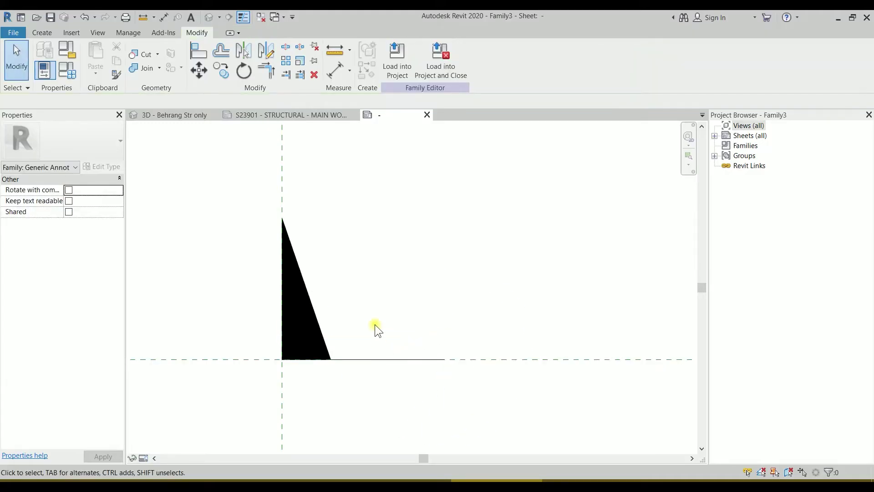
Save the arrowhead family to the Desktop as SECTION TAIL_MR_BIM with the maximum number of backups set to 1
scroll(375, 324, down, 3)
middle_drag(380, 316, 371, 294)
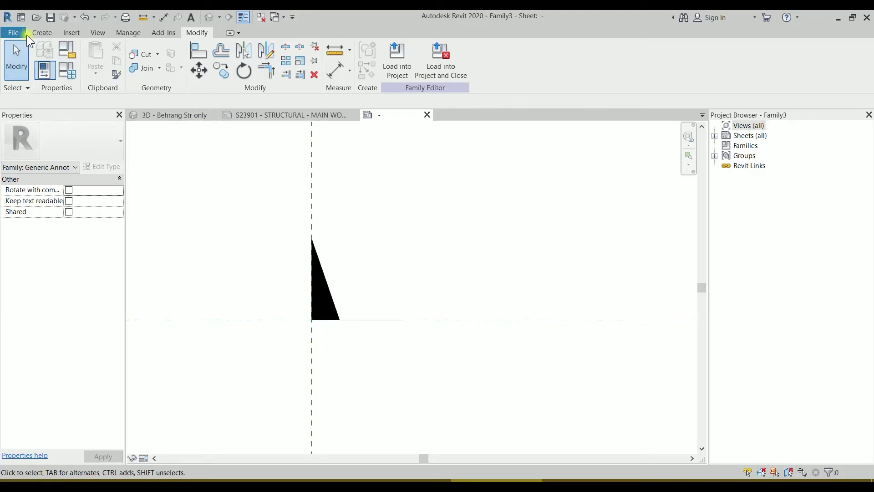
click(15, 33)
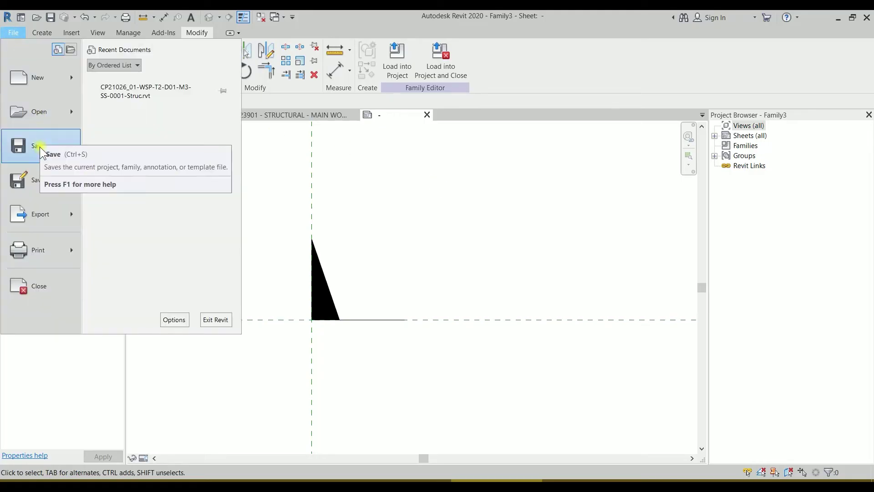
mouse_move(40, 180)
click(109, 168)
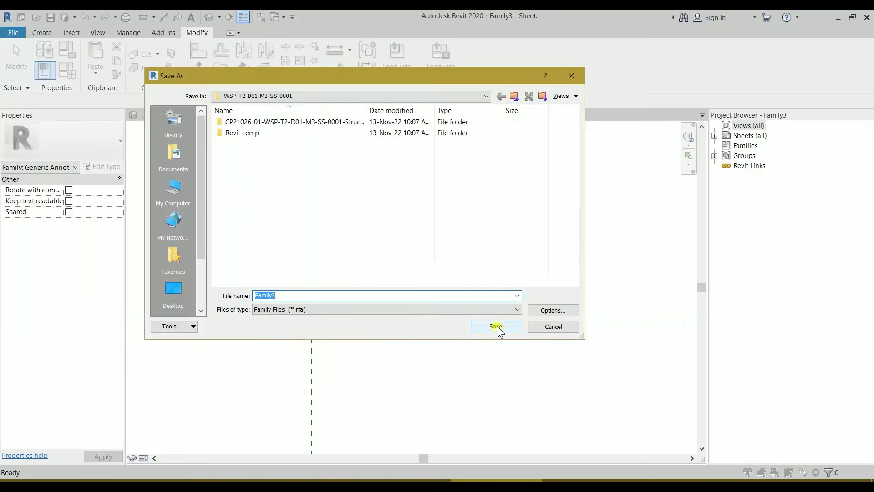
click(165, 279)
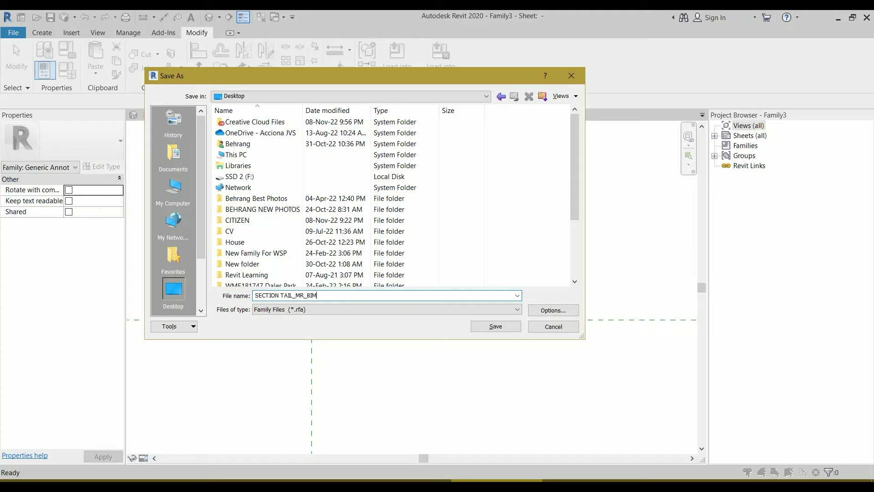
click(553, 309)
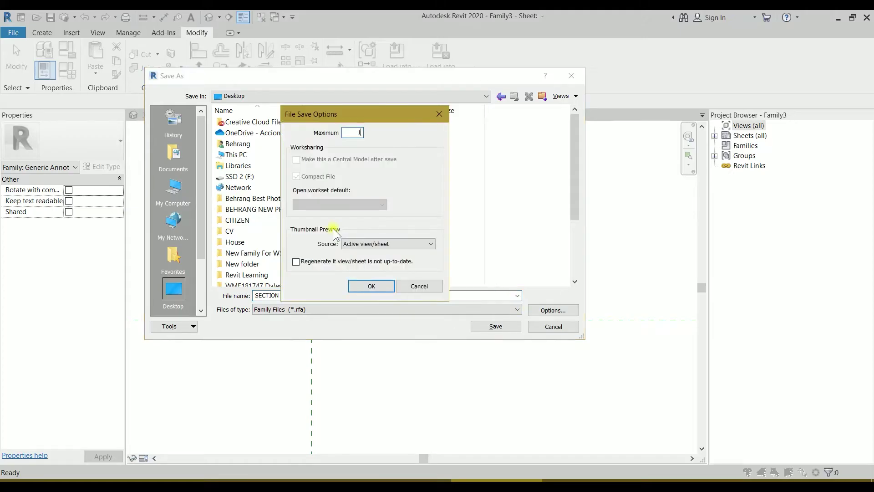
click(371, 286)
click(478, 327)
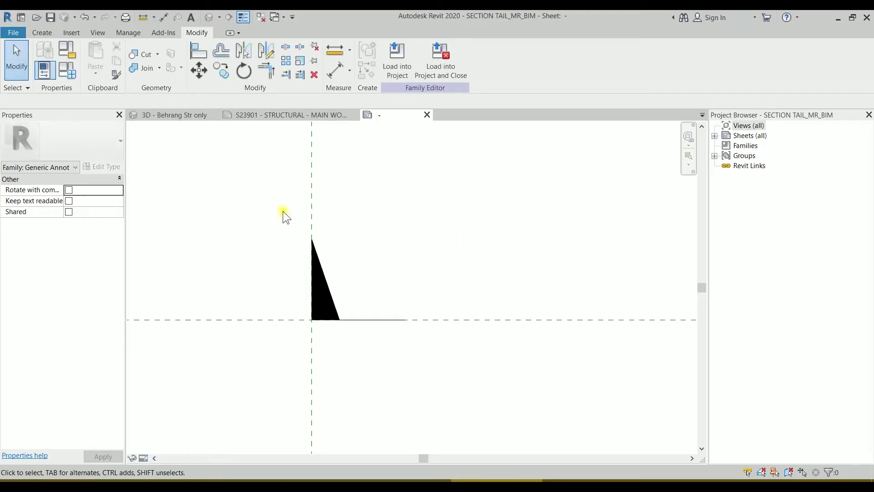
Create a new family from the Metric Detail Item line based template in the English template folder
click(13, 34)
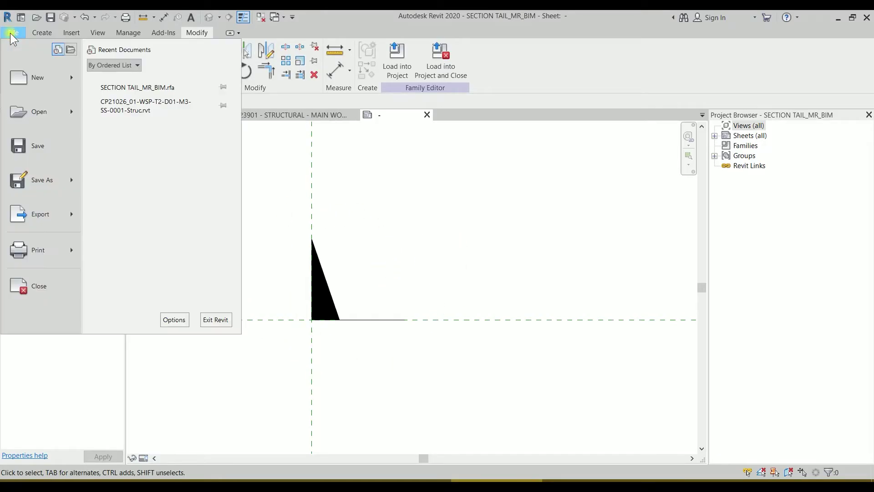
mouse_move(38, 84)
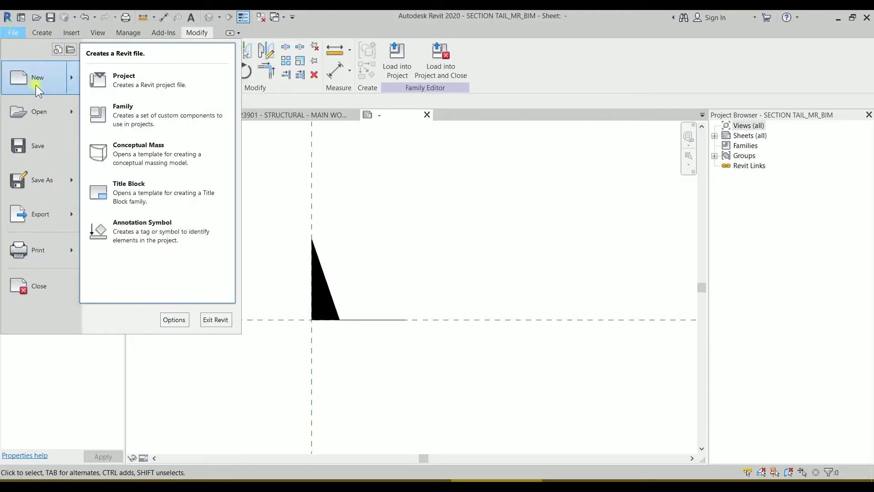
click(129, 111)
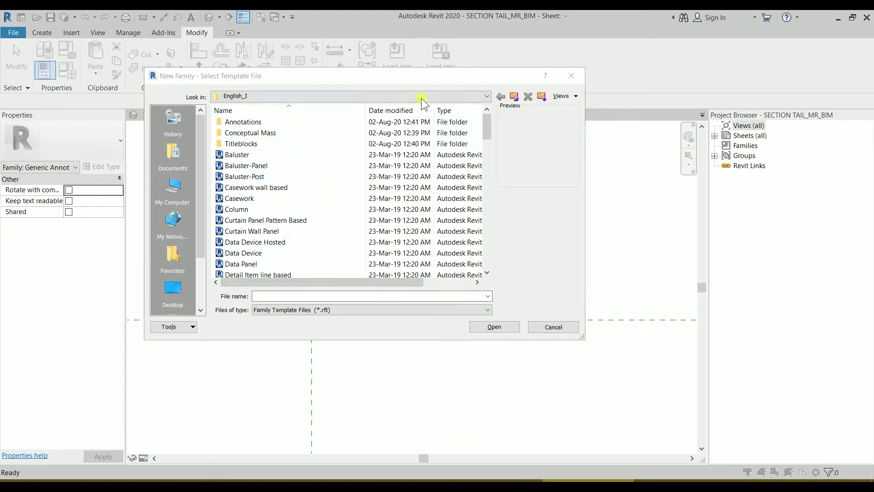
click(514, 96)
double_click(254, 145)
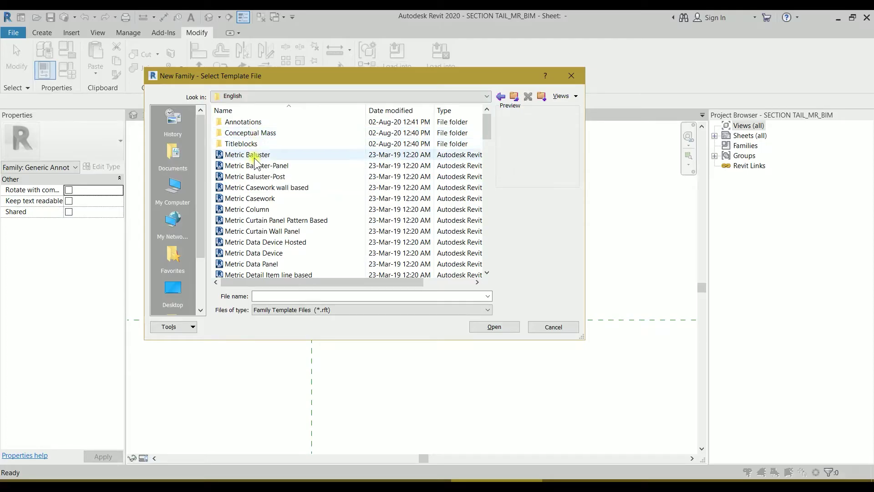
scroll(312, 207, down, 1)
scroll(312, 210, down, 1)
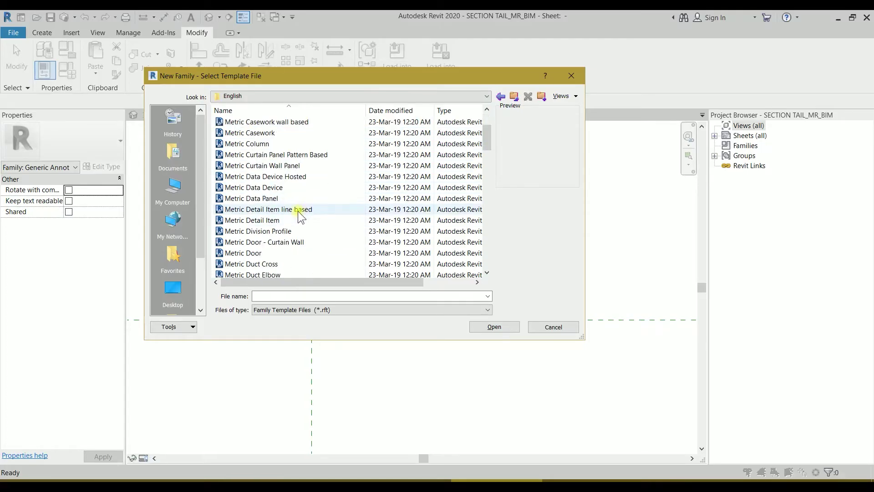
click(301, 209)
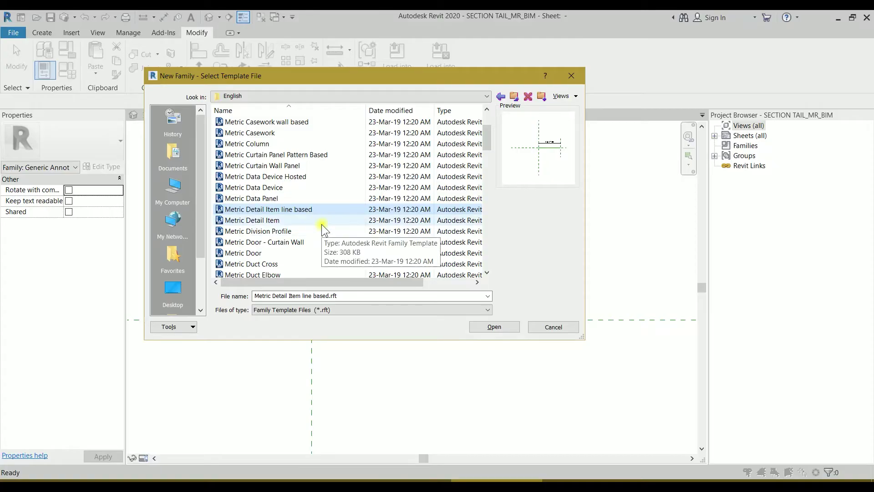
click(505, 327)
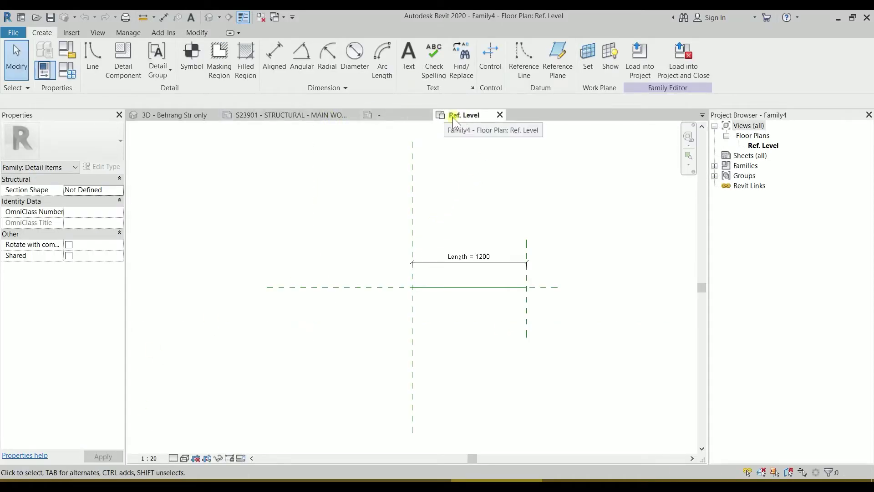
Load the SECTION TAIL_MR_BIM family into Family4 only, leaving out the structural project, and close the section tail family
click(408, 115)
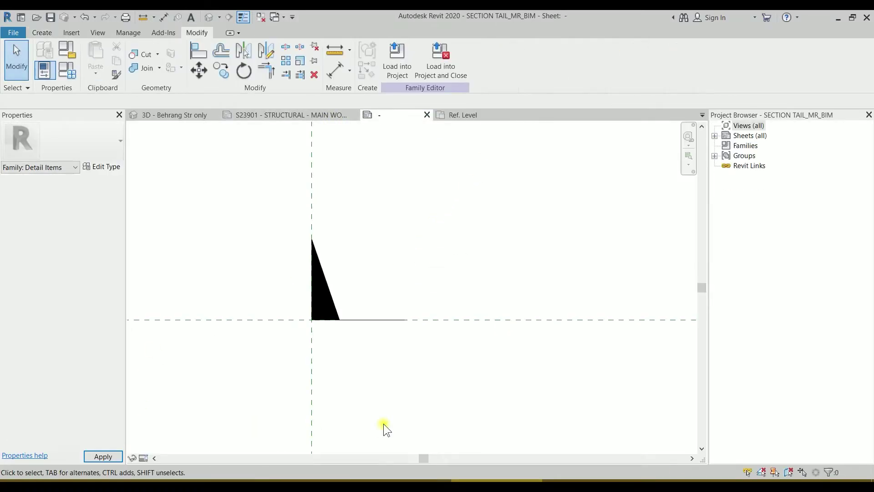
click(442, 69)
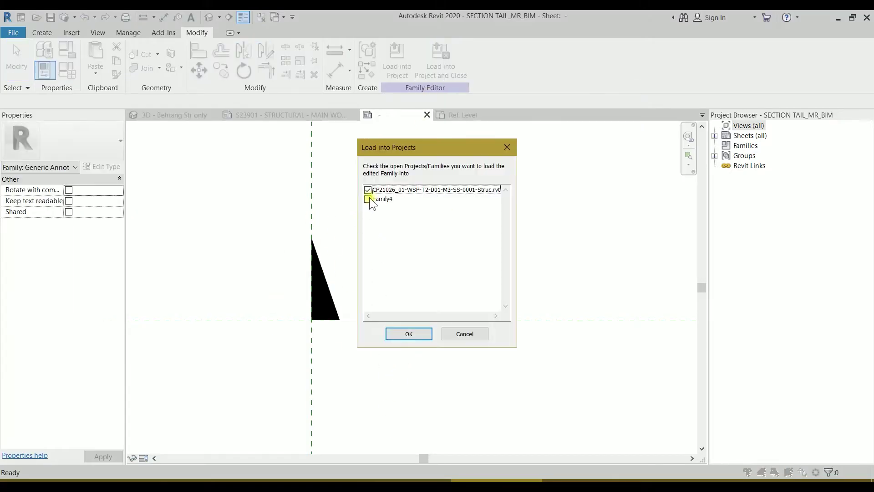
click(368, 199)
click(369, 189)
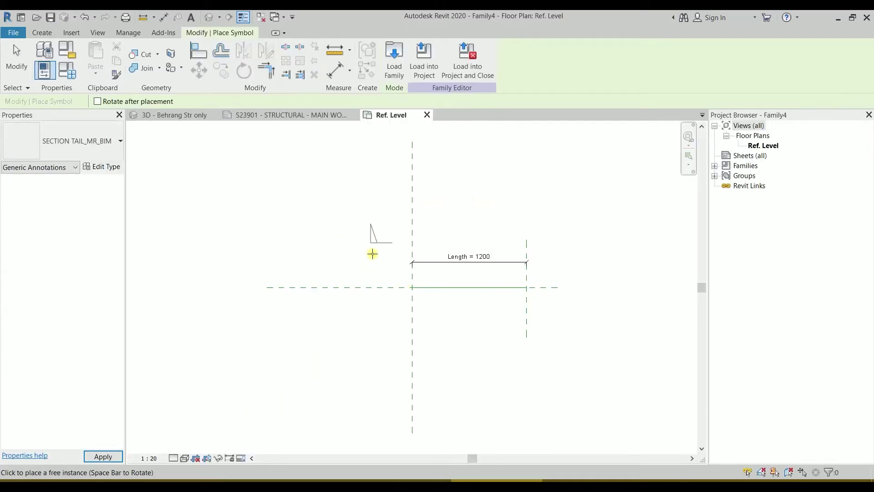
Place one section tail at the start of the reference line and a second one along it, short of the far reference plane
scroll(437, 287, up, 3)
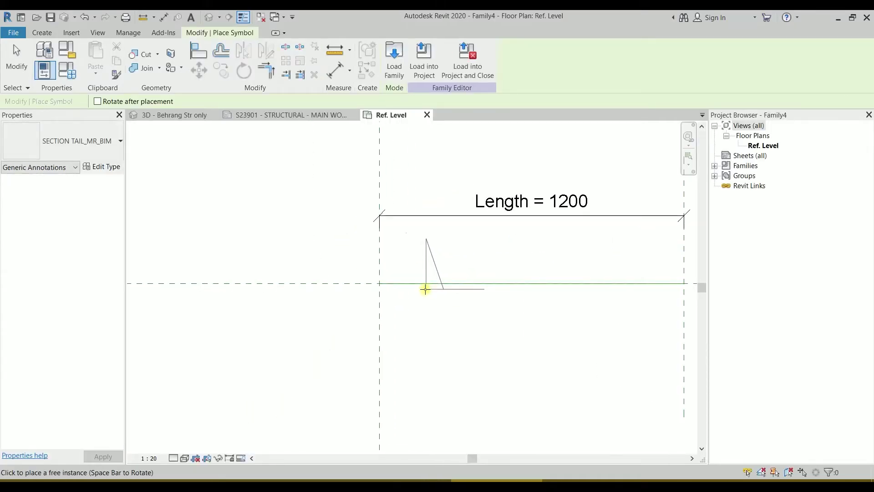
click(380, 283)
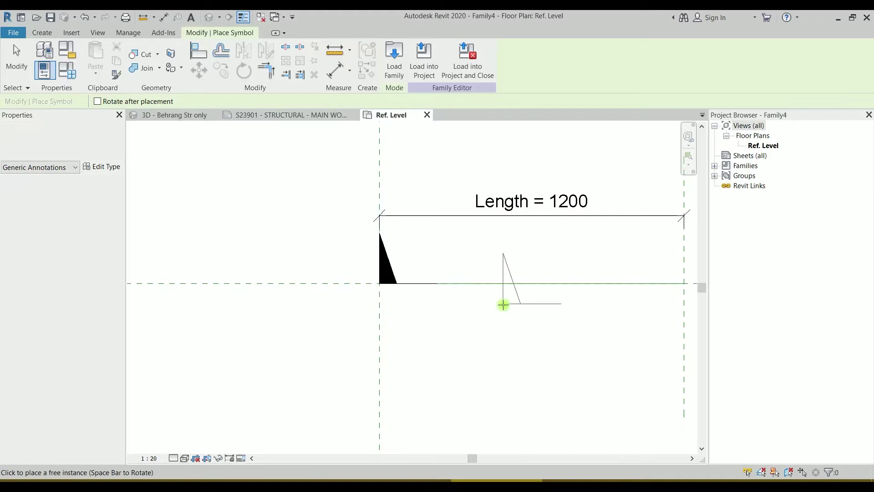
click(605, 283)
key(Escape)
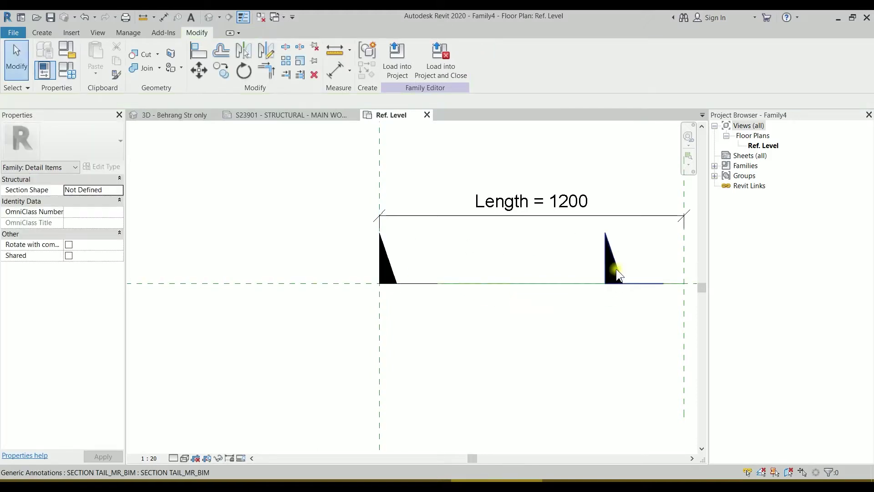
Mirror the second section tail about its own vertical edge without keeping a copy, so its line points towards the first
click(616, 269)
middle_drag(623, 274, 502, 286)
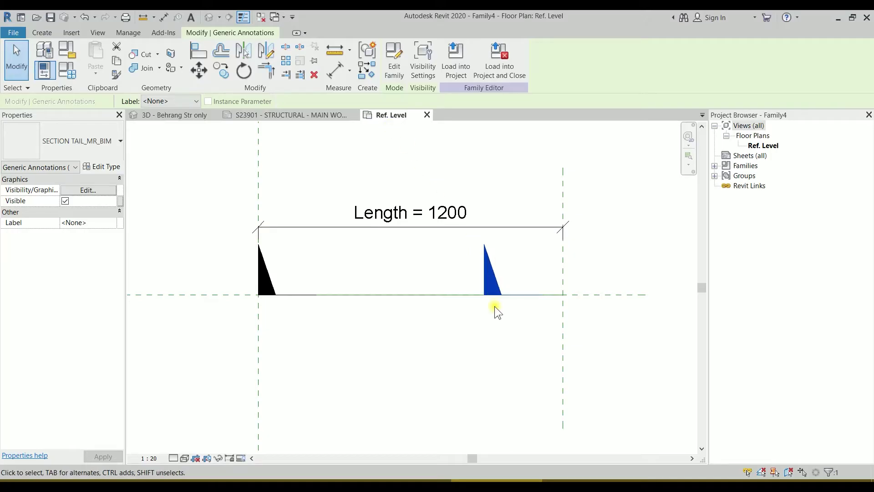
key(m)
key(m)
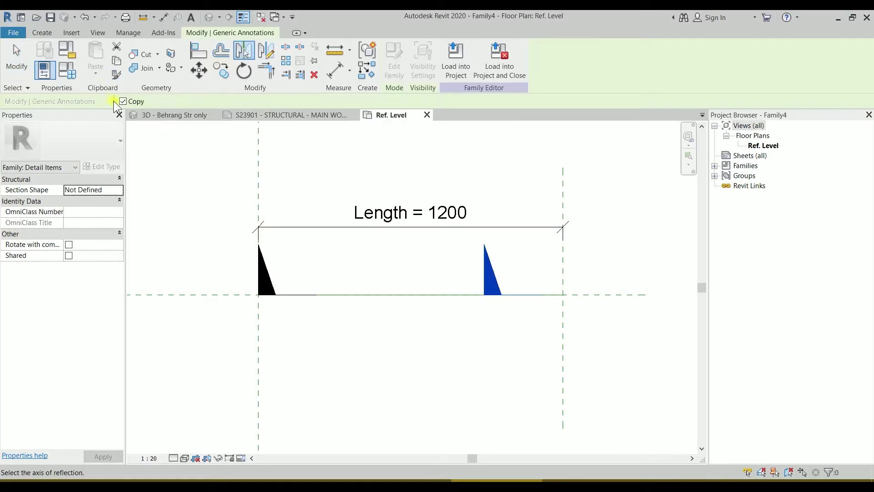
key(Escape)
click(484, 277)
key(Escape)
click(483, 277)
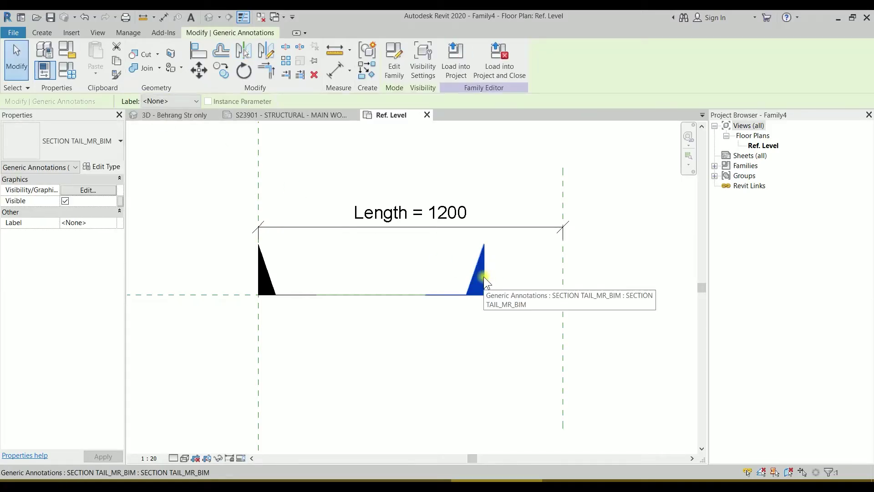
Align the mirrored section tail's vertical edge to the reference plane at the far end of the length dimension and lock it
key(a)
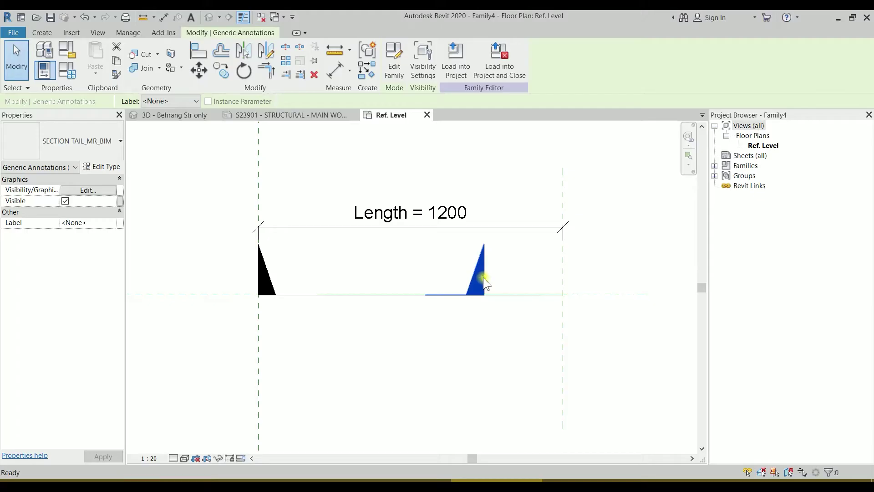
key(l)
click(564, 341)
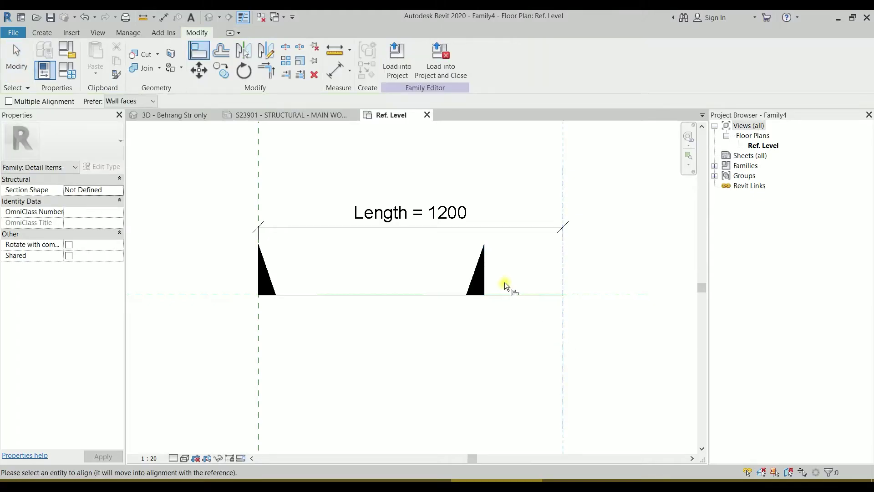
click(487, 273)
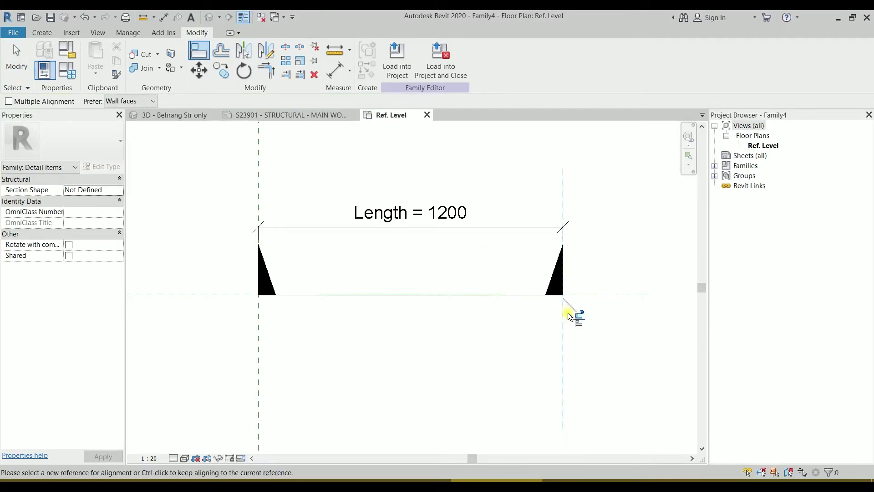
click(580, 313)
Align the base lines of both section tails to the horizontal reference plane and lock the alignments
click(598, 294)
click(521, 295)
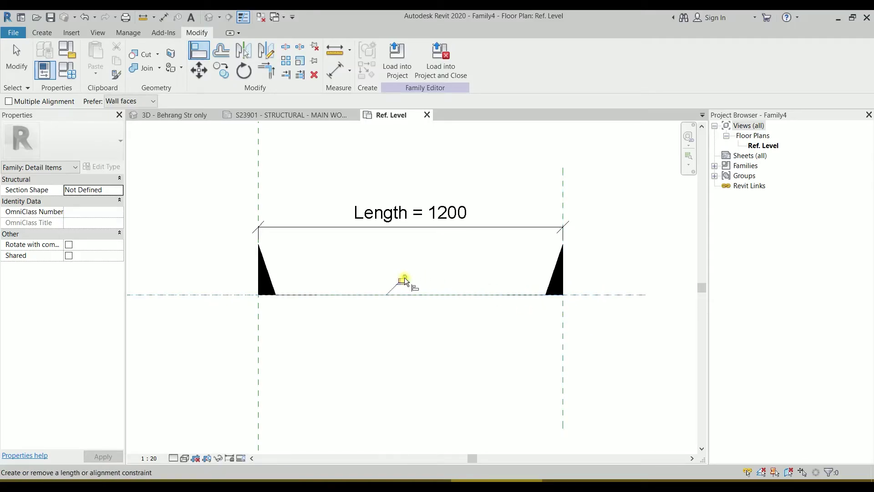
click(606, 296)
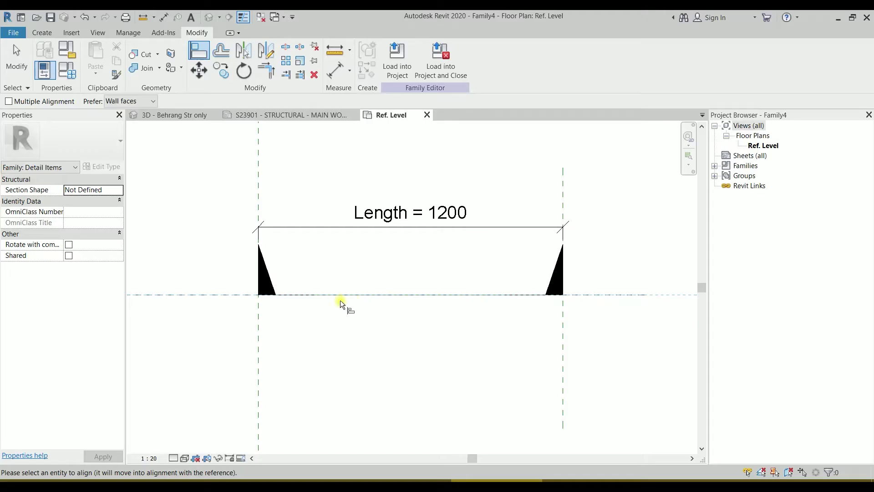
click(312, 294)
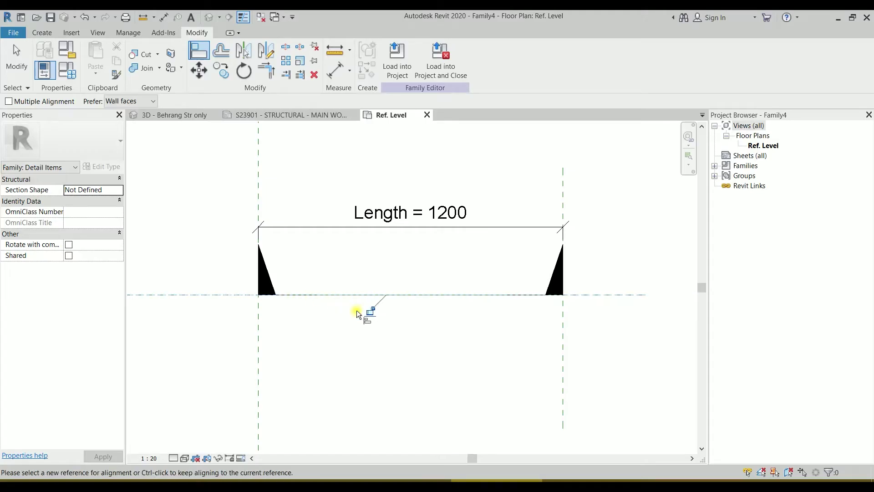
Align the first section tail's vertical edge to the reference plane at the line's start and lock it
click(257, 352)
click(256, 281)
click(274, 304)
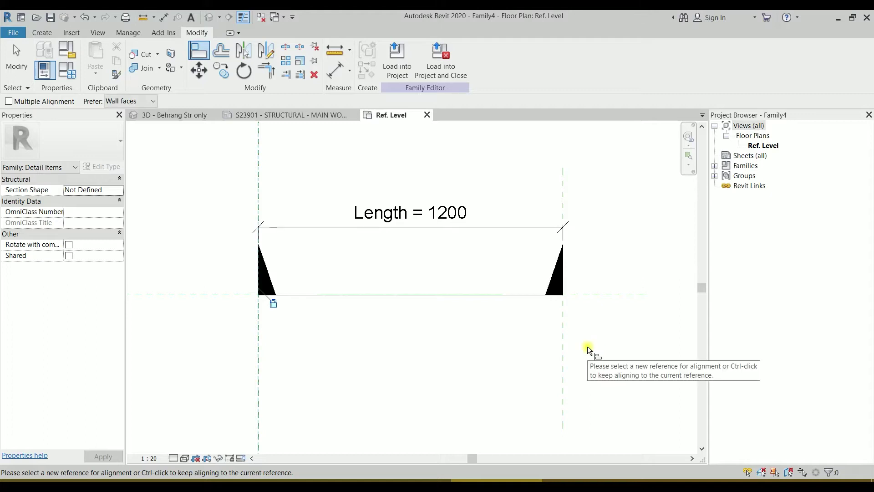
key(Escape)
key(Escape)
Flex the family by moving the far-end reference plane inwards and set the Length to 600
drag(564, 349, 408, 331)
click(473, 244)
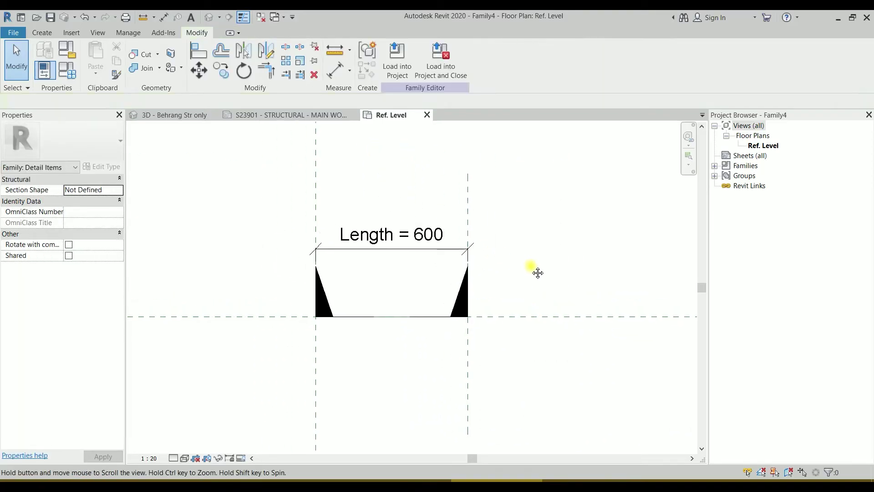
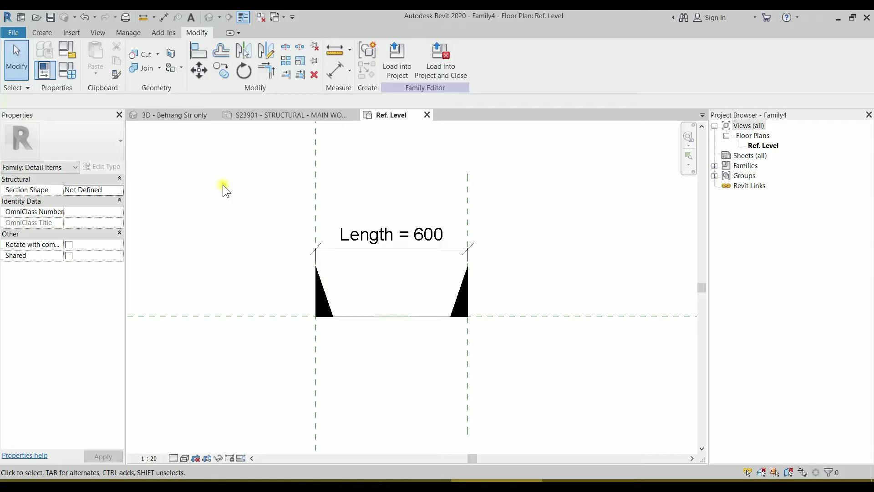
Check the alignment constraints on the first section tail, leaving them as they are
click(15, 33)
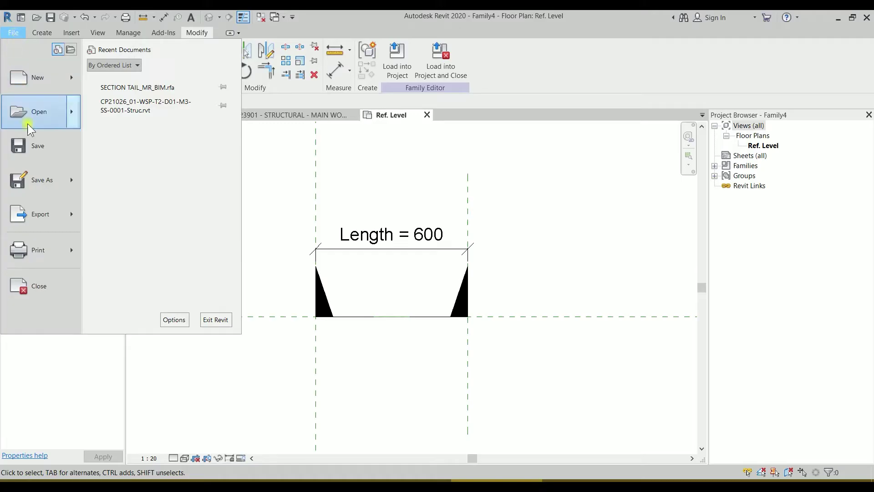
click(288, 222)
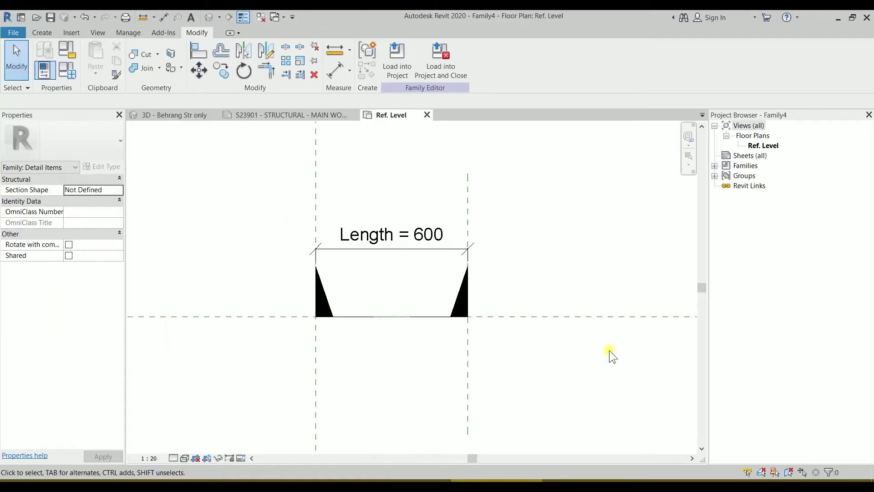
click(325, 309)
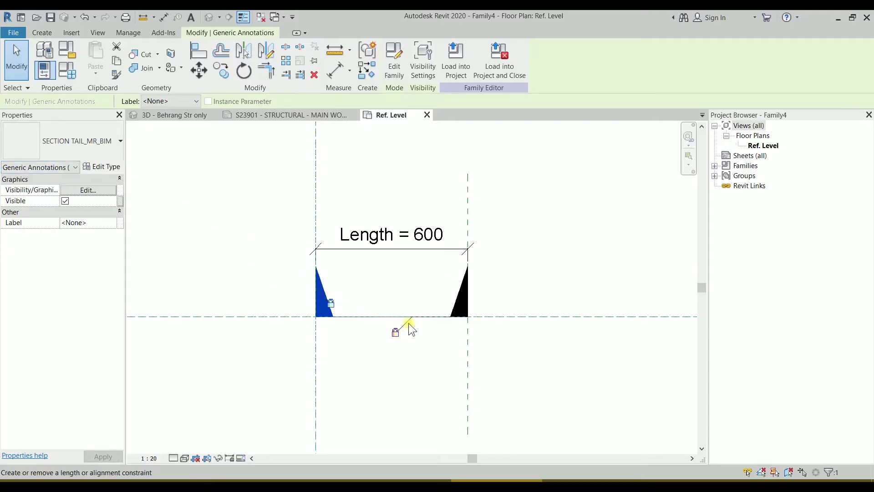
click(275, 278)
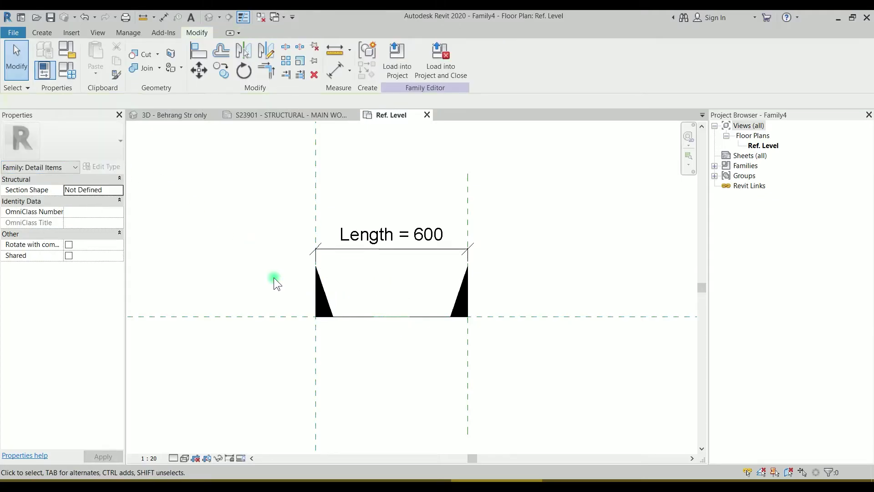
click(13, 33)
mouse_move(31, 87)
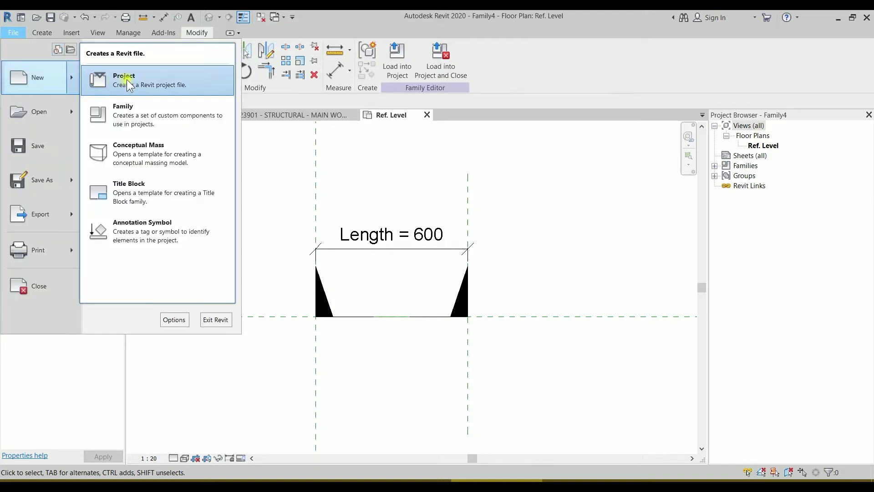
click(133, 108)
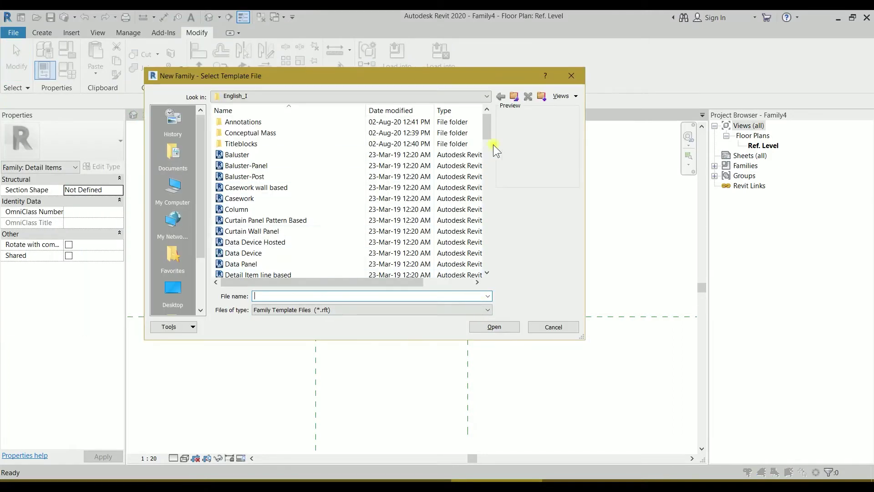
click(501, 97)
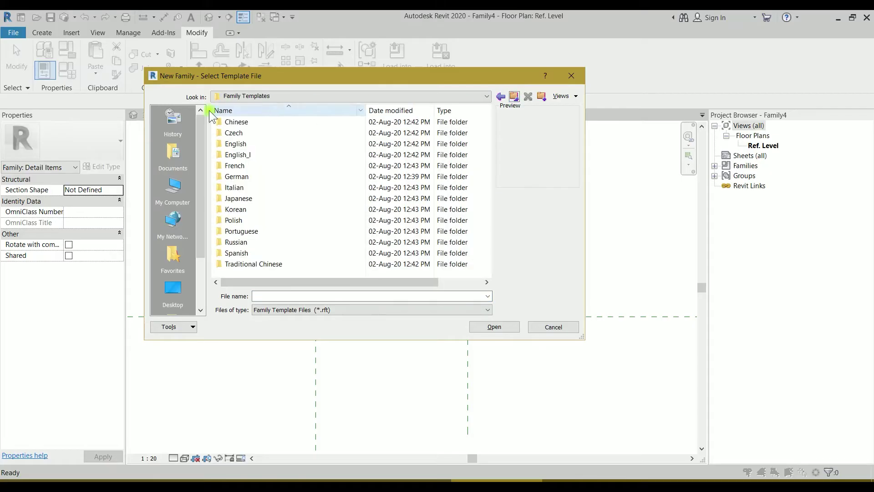
click(248, 144)
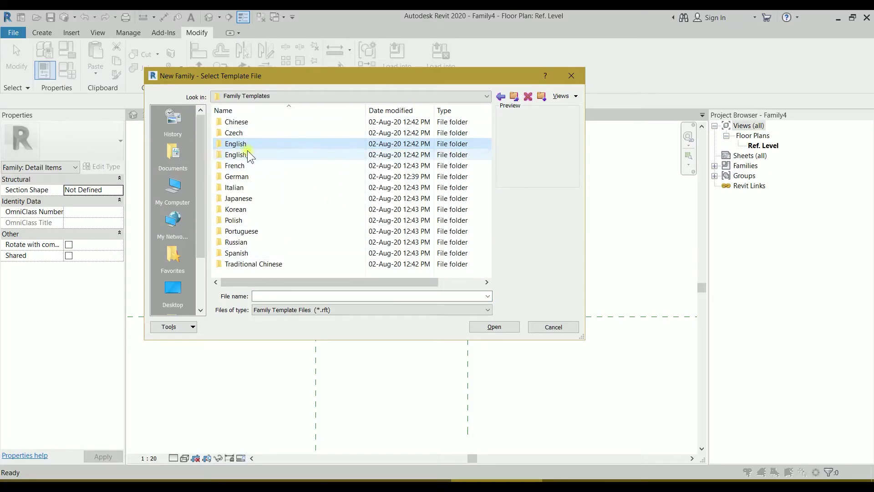
click(551, 327)
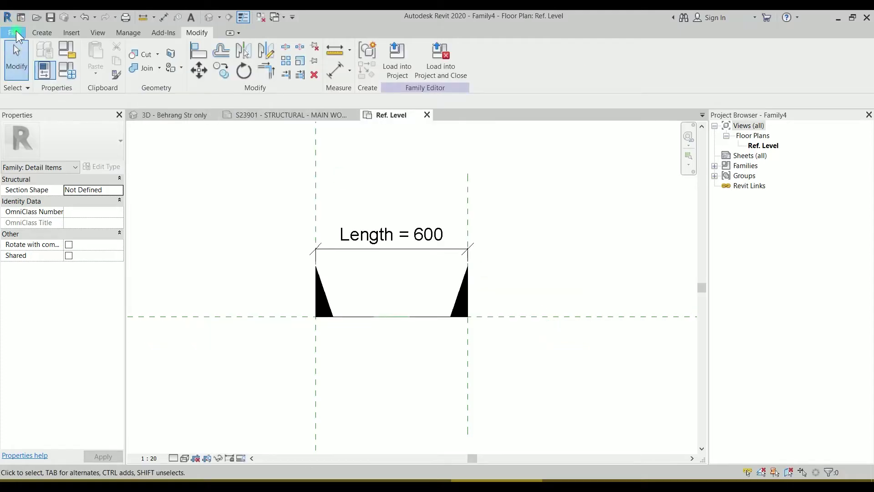
Set the default path for family template files to the English folder within Family Templates
click(15, 32)
click(172, 318)
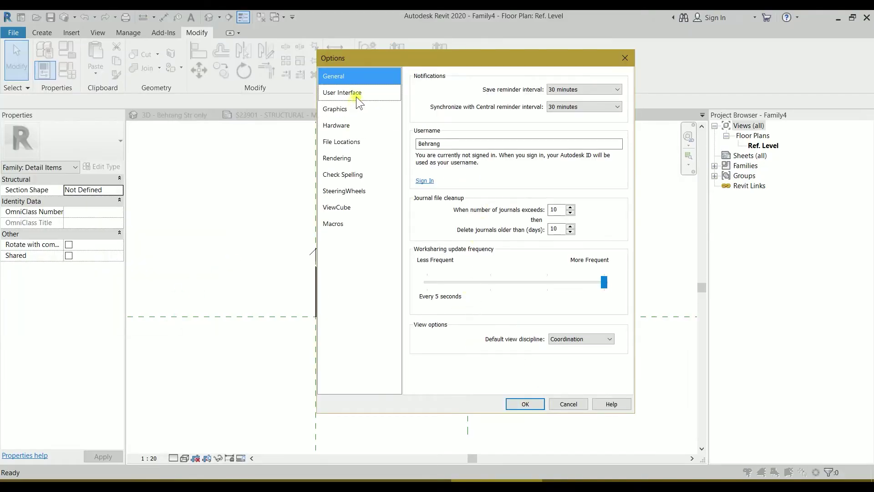
click(352, 142)
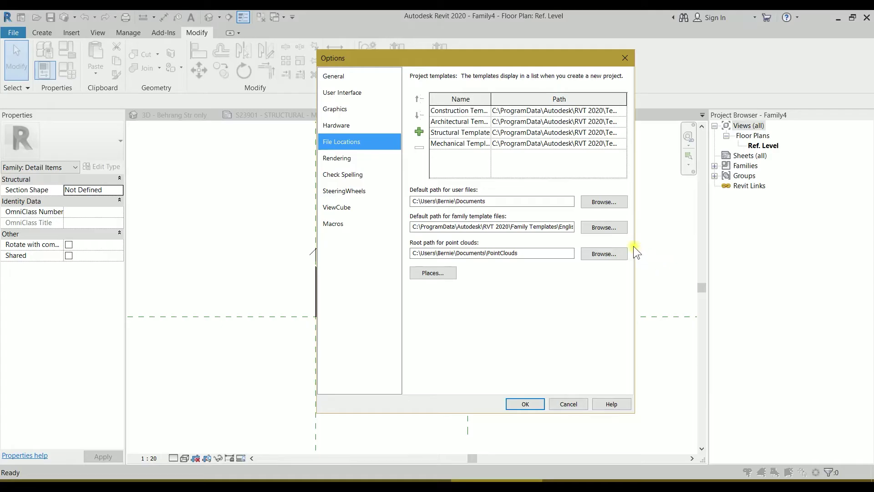
drag(549, 226, 596, 222)
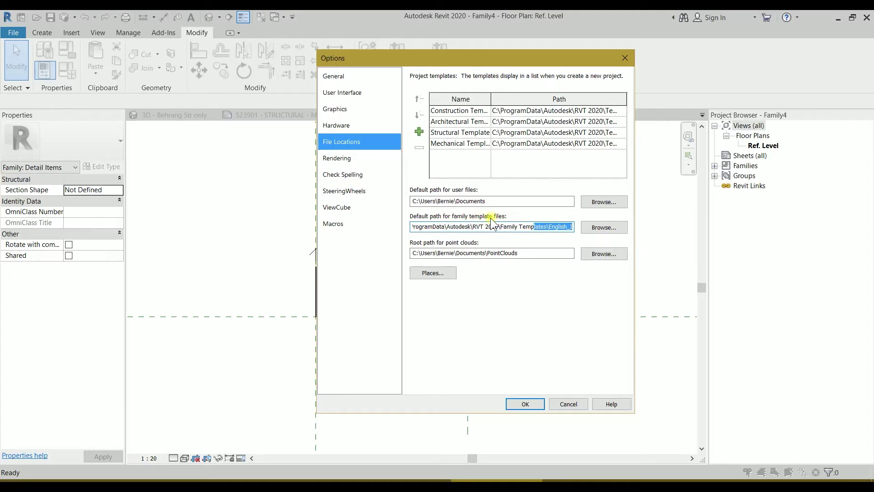
click(591, 227)
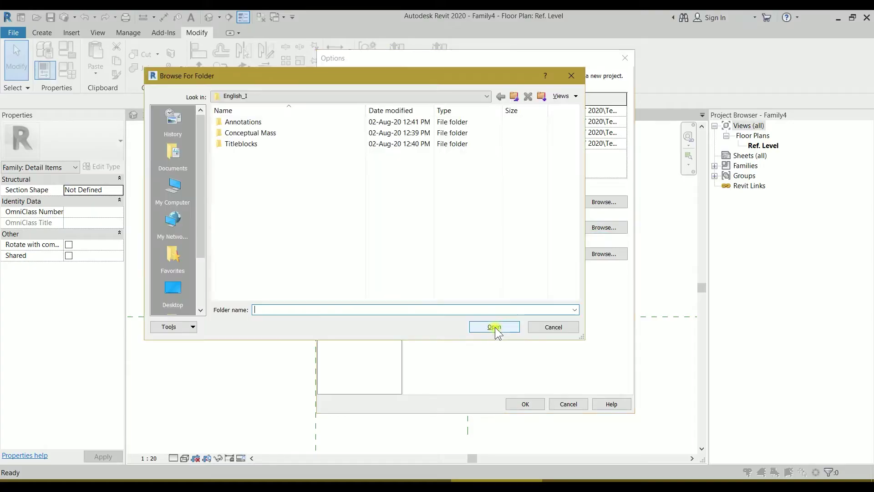
click(515, 97)
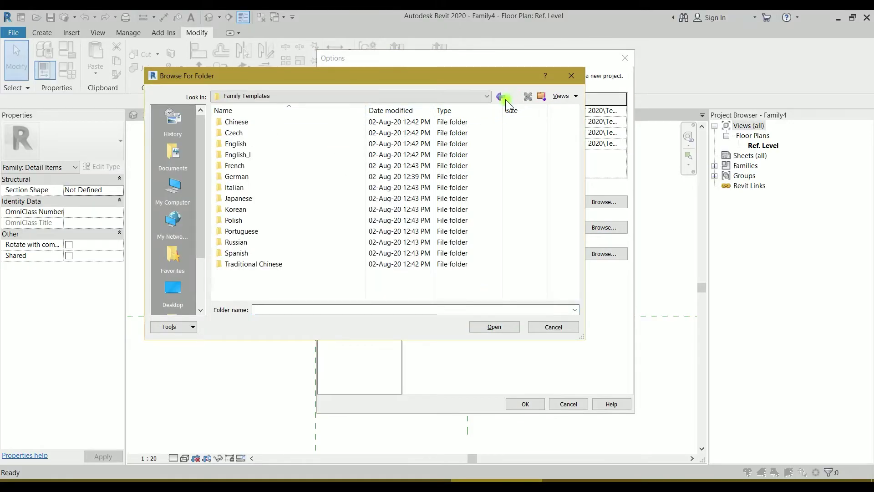
click(245, 143)
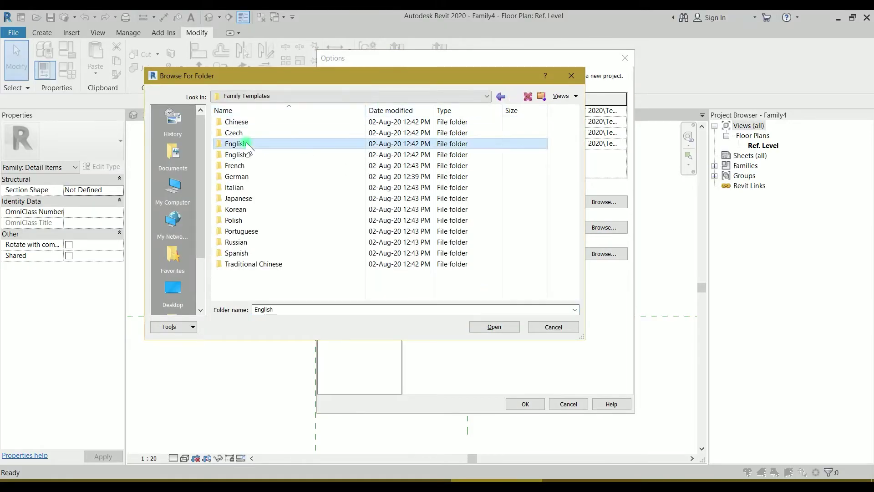
click(494, 327)
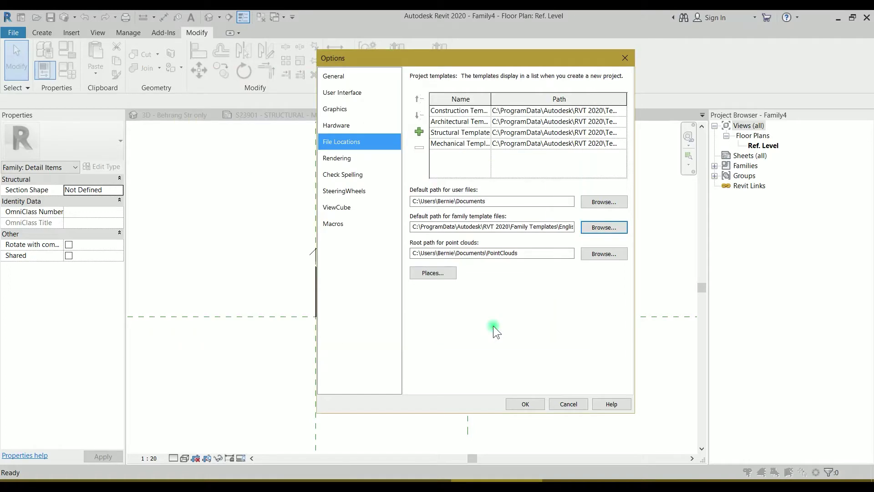
click(527, 403)
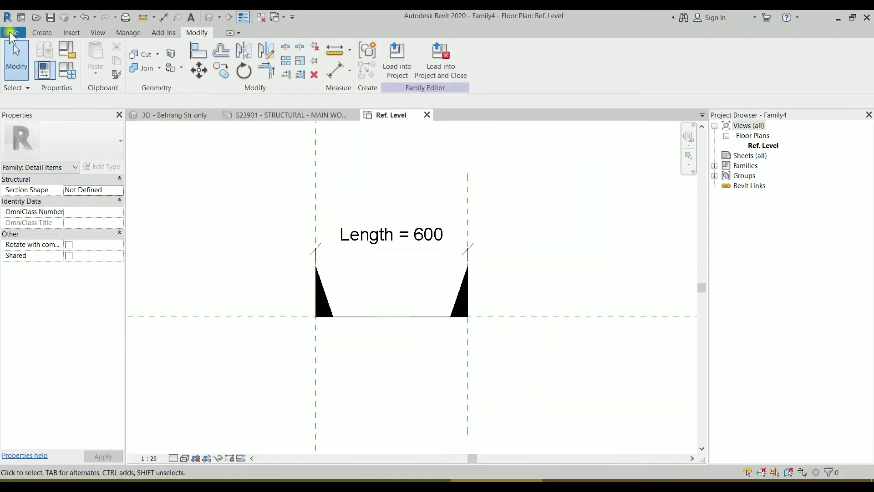
Create a new family from the Metric Generic Annotation template in the English Annotations folder and delete its internal note
click(18, 34)
mouse_move(37, 85)
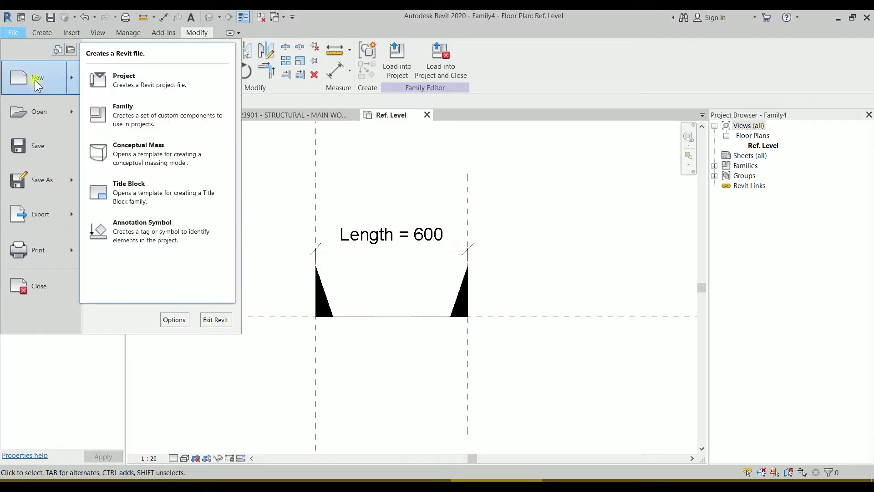
click(176, 121)
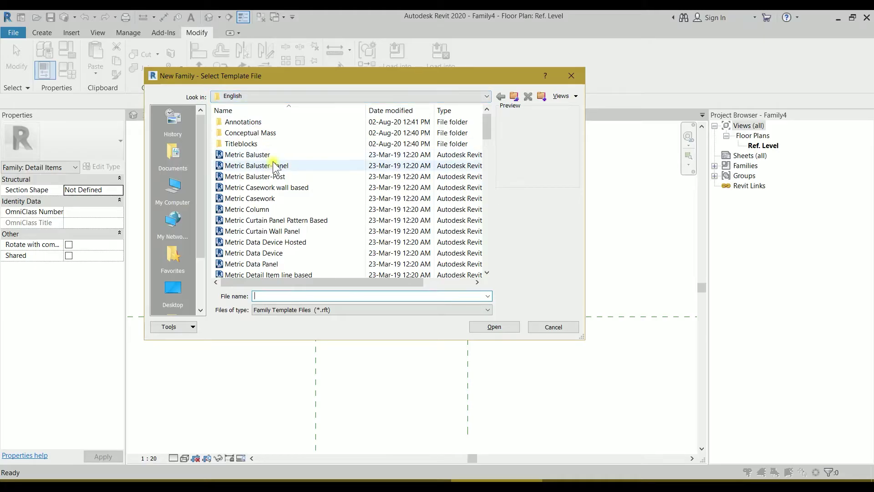
double_click(254, 123)
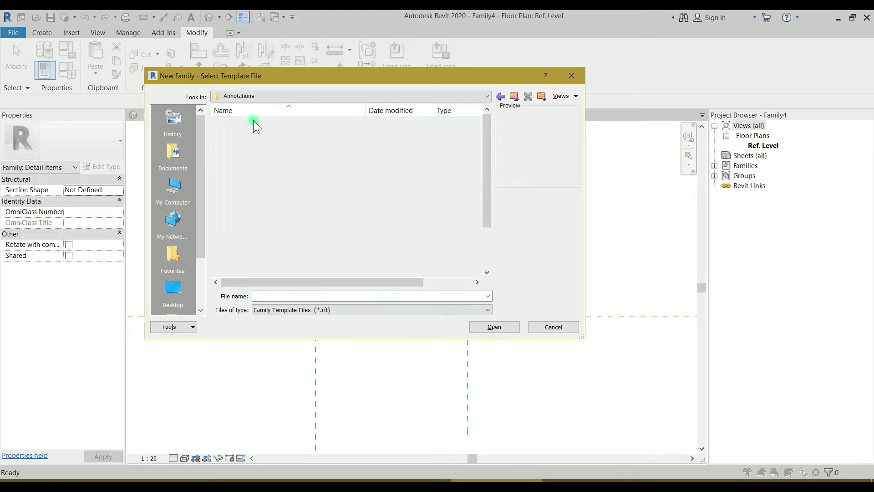
scroll(271, 205, down, 1)
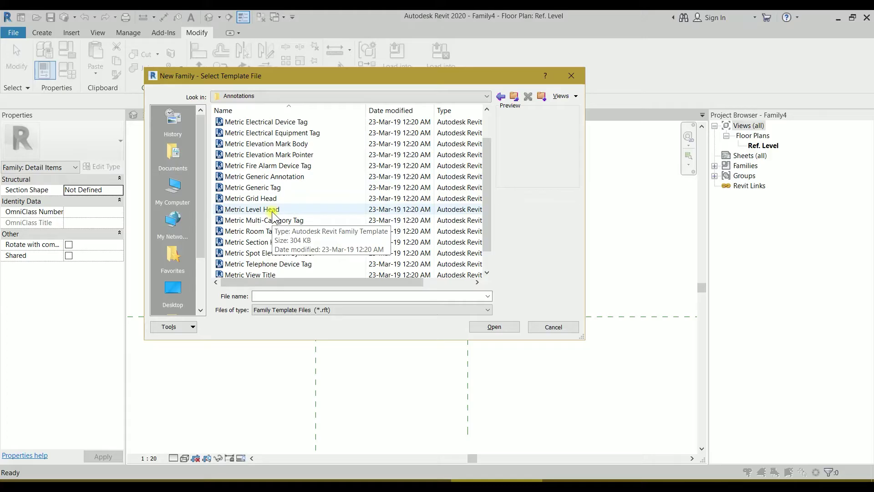
click(270, 177)
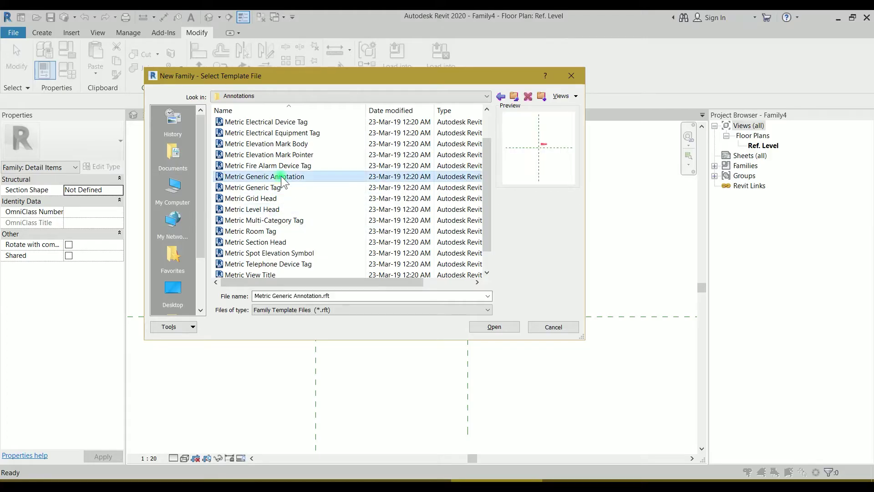
click(501, 326)
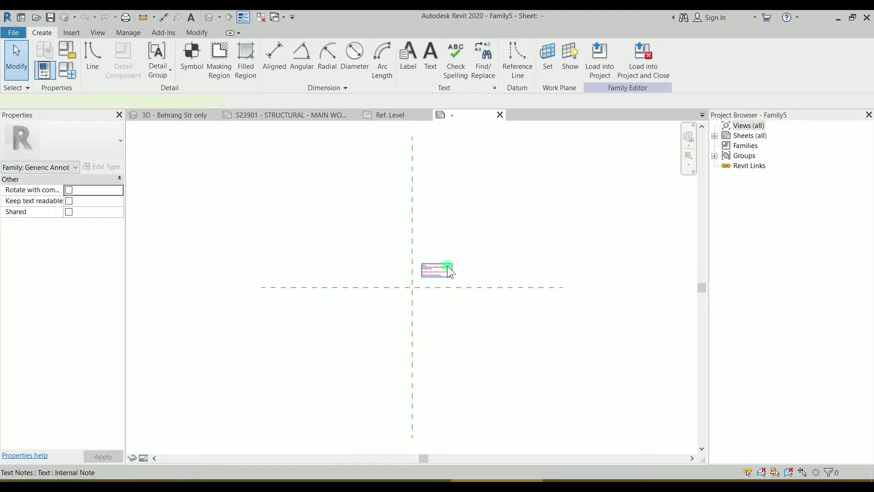
click(447, 268)
key(Delete)
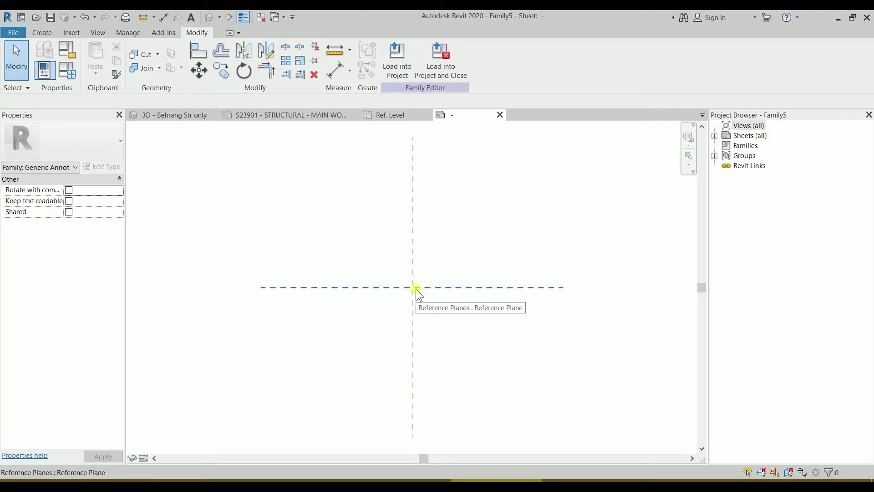
Start a label and duplicate its 3mm type as 2.5, with a text size of 2.5 mm
scroll(416, 289, up, 3)
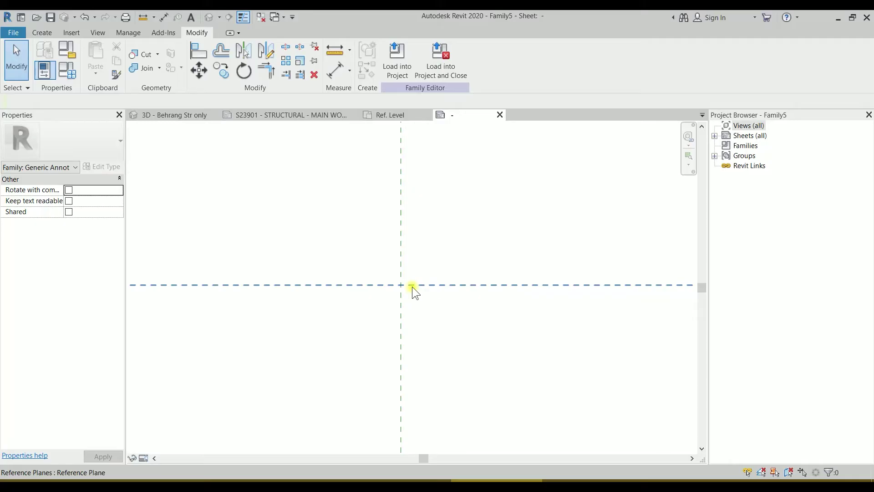
click(45, 32)
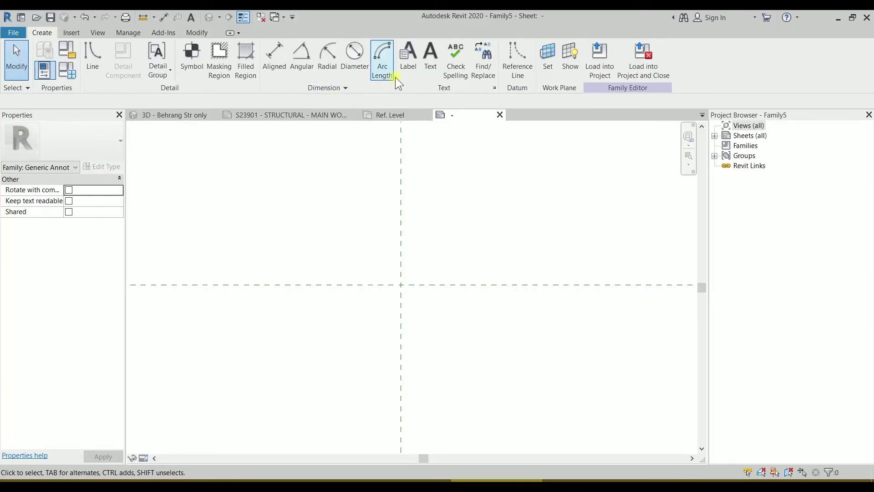
click(409, 75)
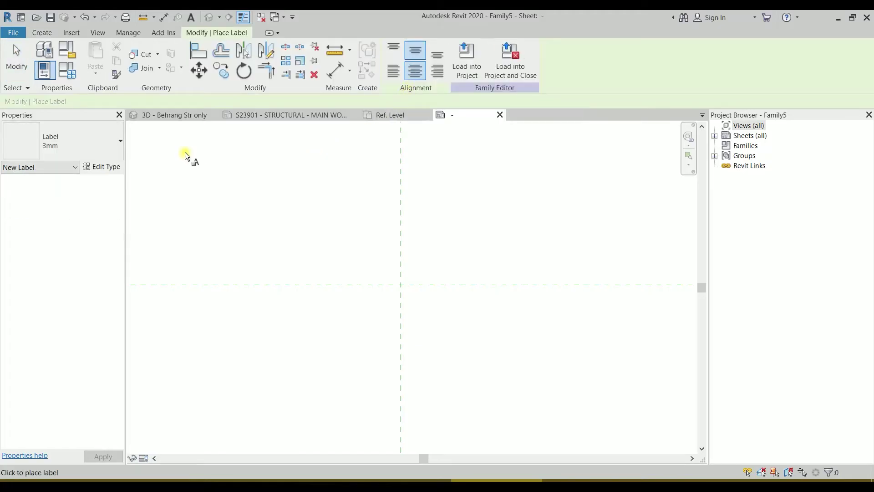
click(109, 168)
click(677, 132)
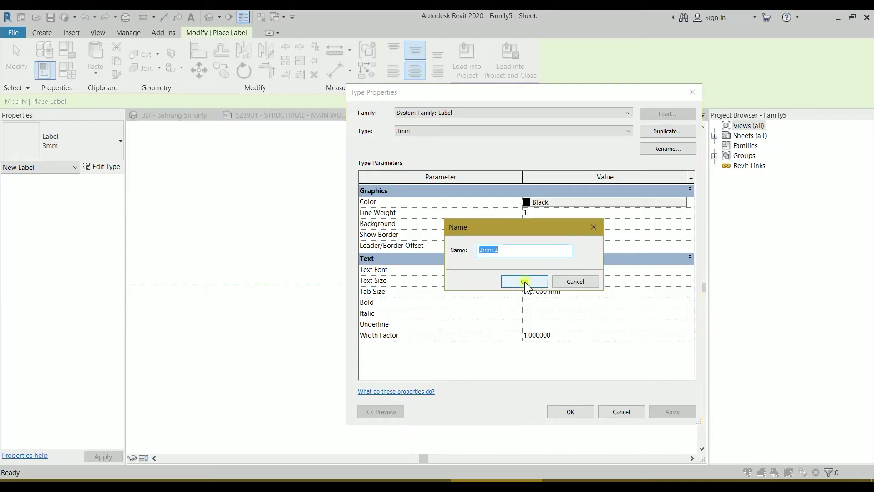
text(2.5)
click(526, 281)
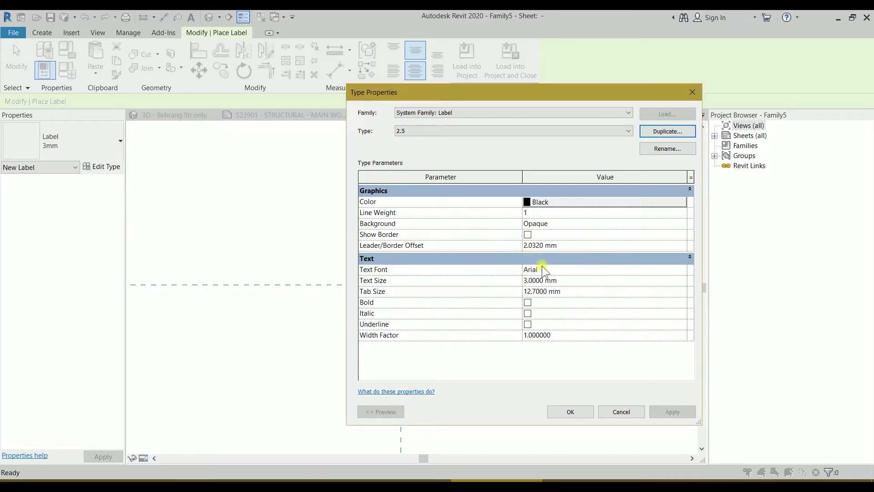
click(578, 280)
text(2.5)
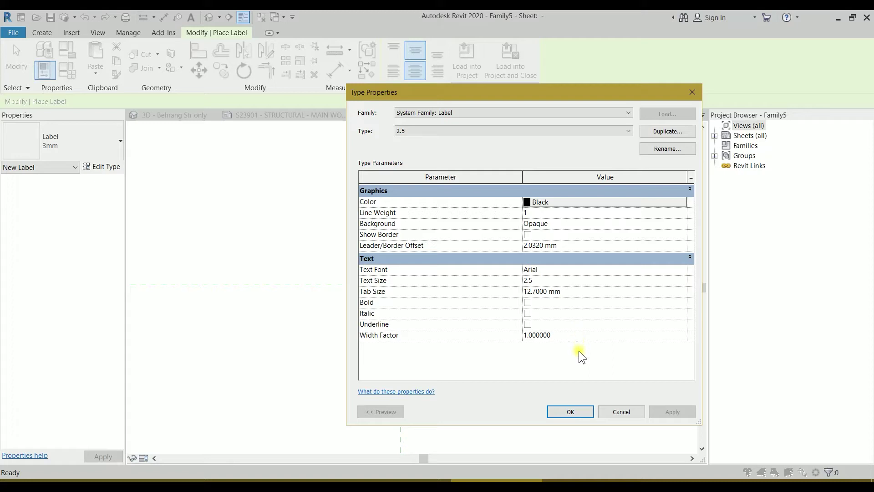
click(569, 407)
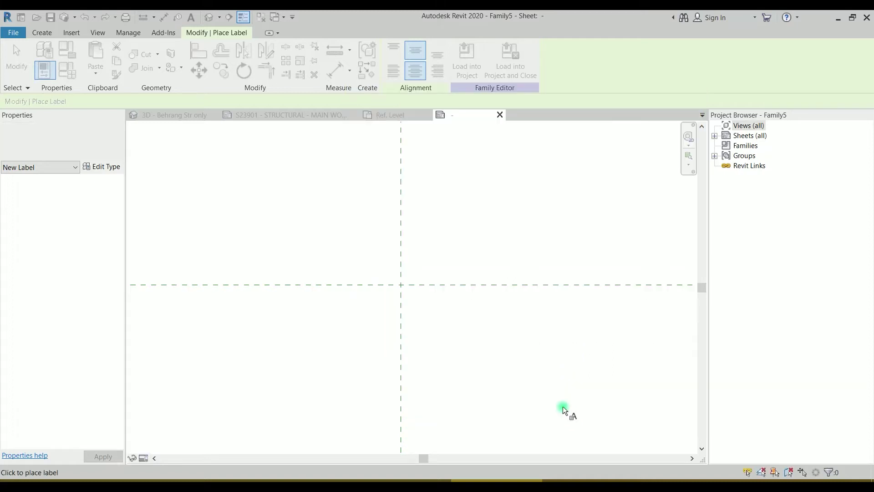
Place the label at the reference planes' intersection and create an instance family parameter LABEL TEXT, type Text, grouped under Text
click(401, 285)
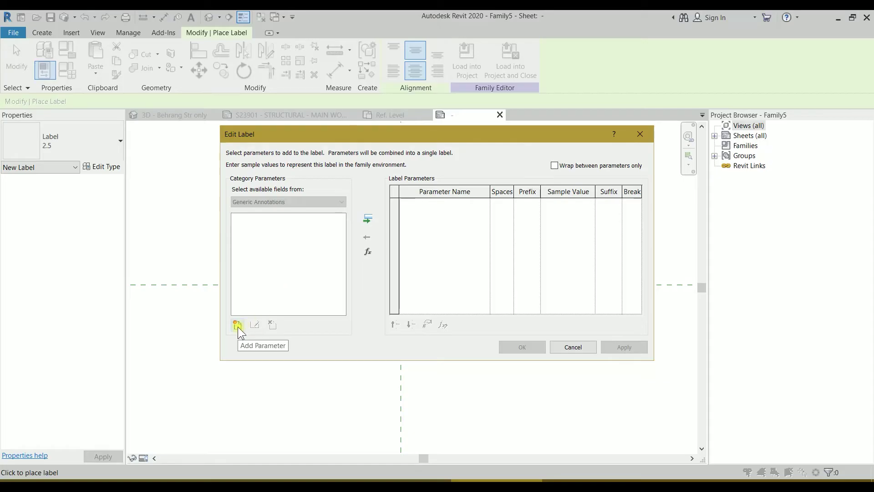
click(237, 326)
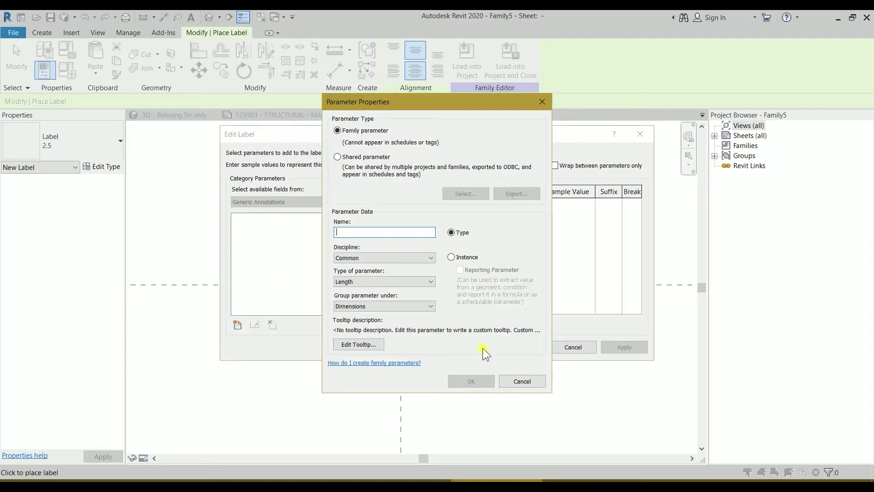
click(452, 256)
click(413, 233)
text(LABEL TEXT)
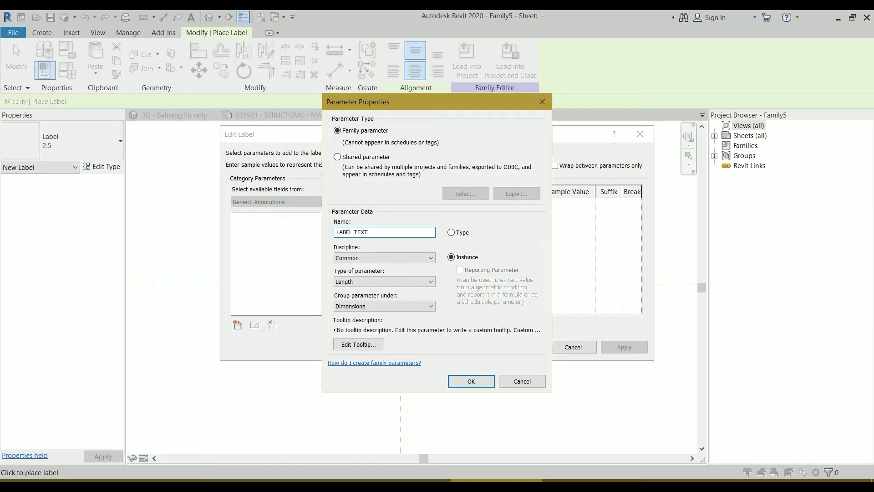
click(414, 258)
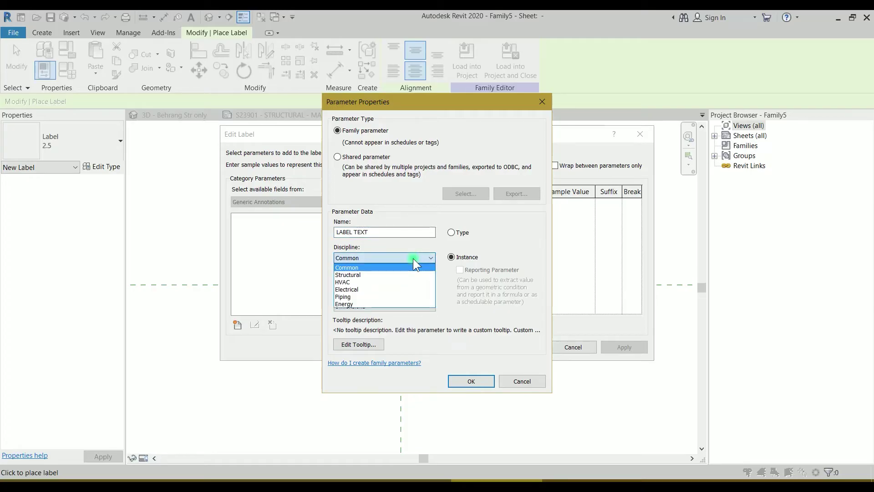
click(413, 266)
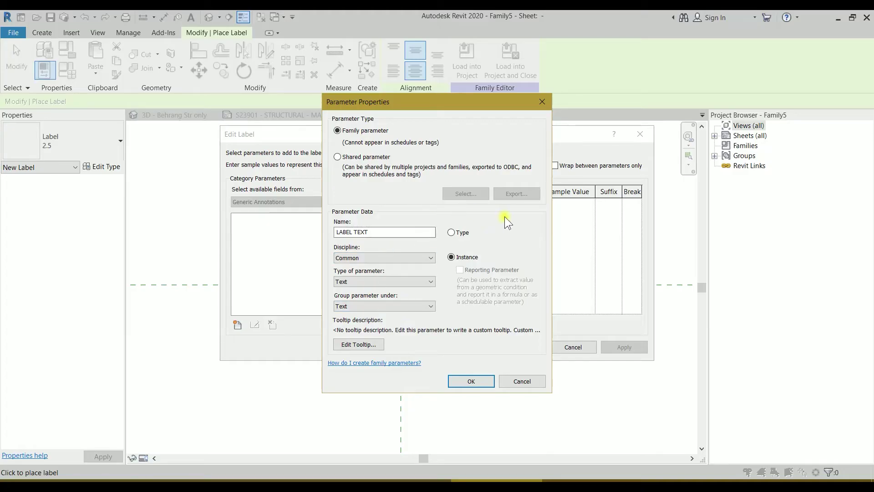
click(474, 379)
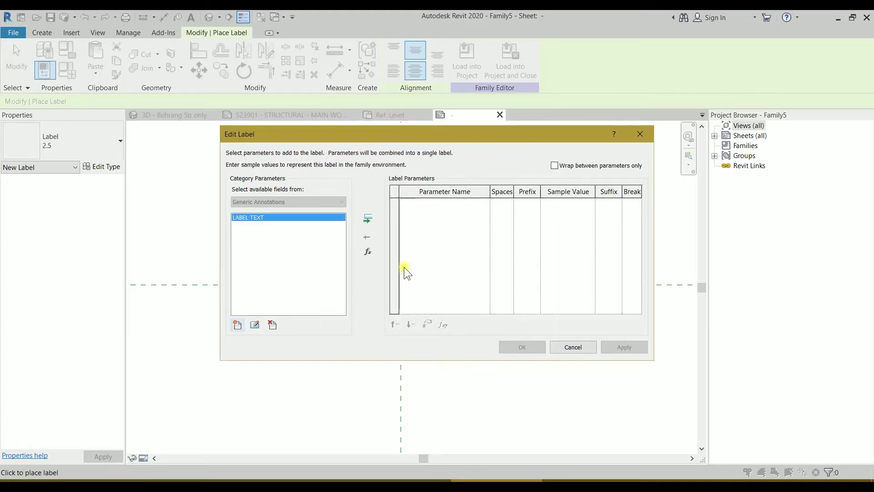
Add the LABEL TEXT parameter to the label with the sample value TEXT
click(369, 220)
click(577, 204)
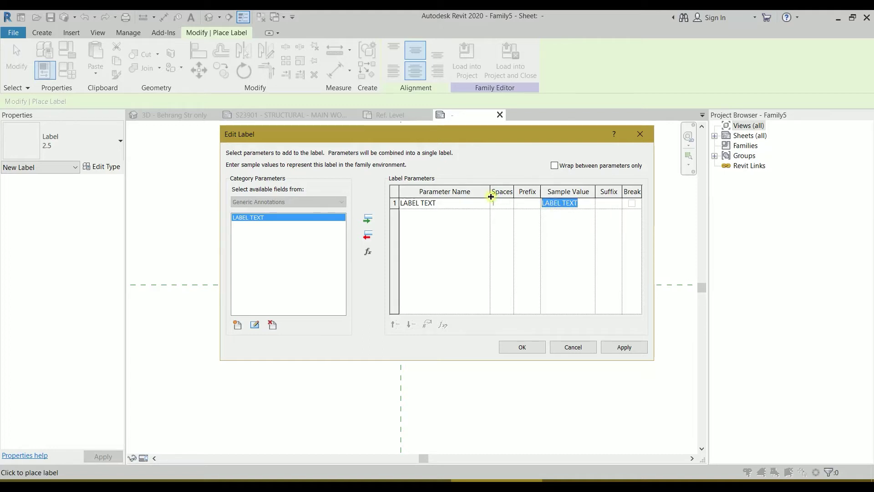
text(TEXT)
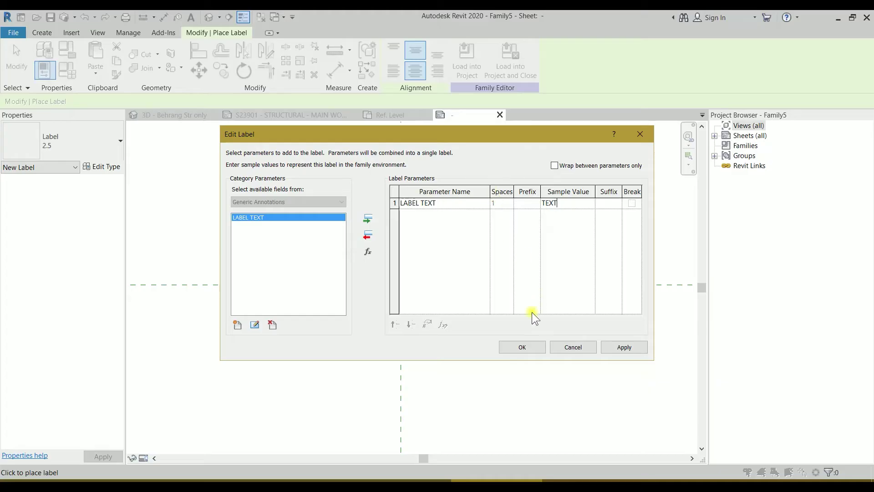
click(522, 347)
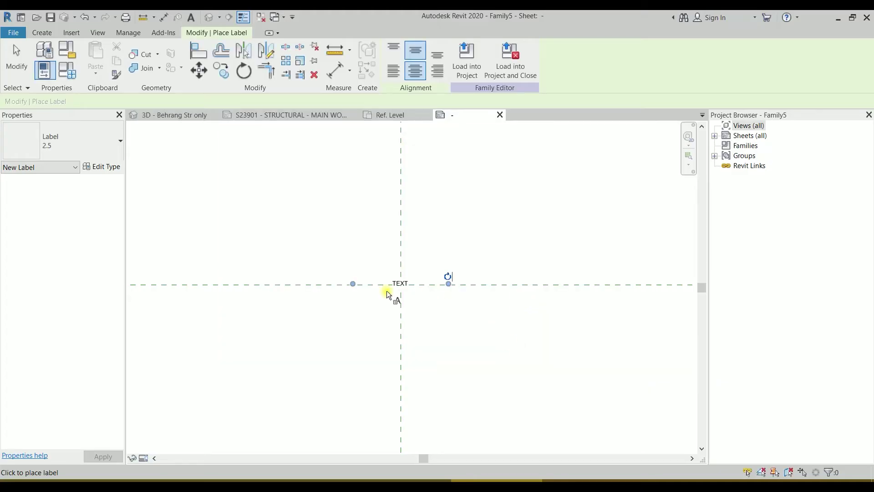
Check the label's 2.5 type properties and narrow the label's text box closely around its text
click(109, 166)
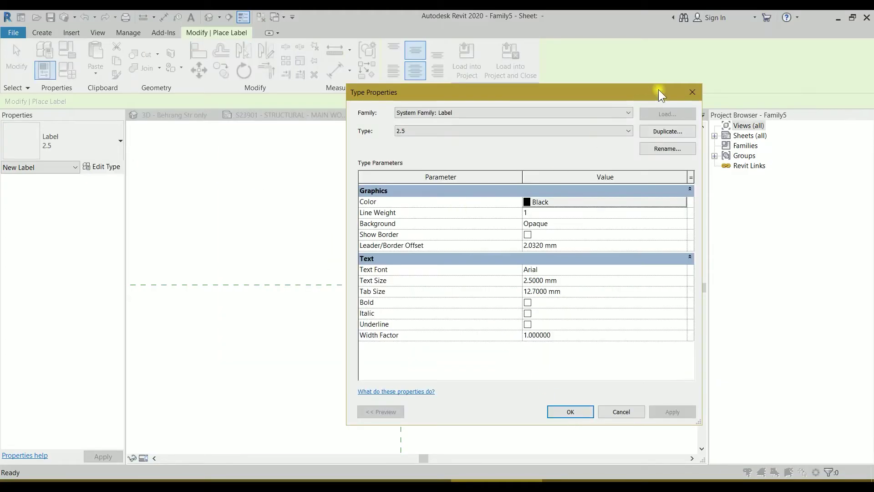
click(691, 91)
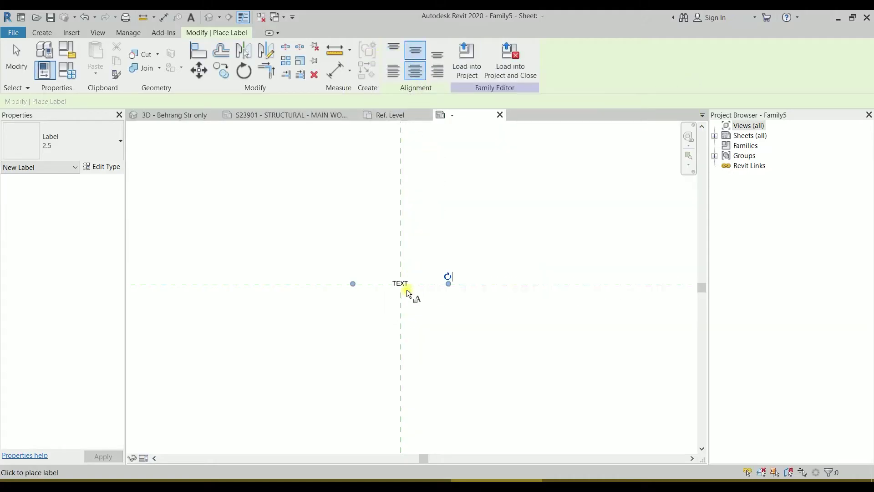
scroll(394, 286, up, 3)
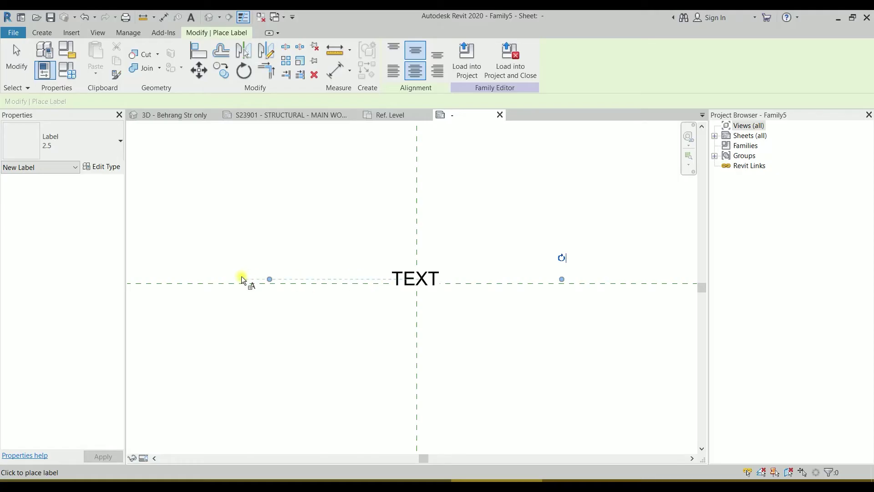
drag(270, 279, 378, 278)
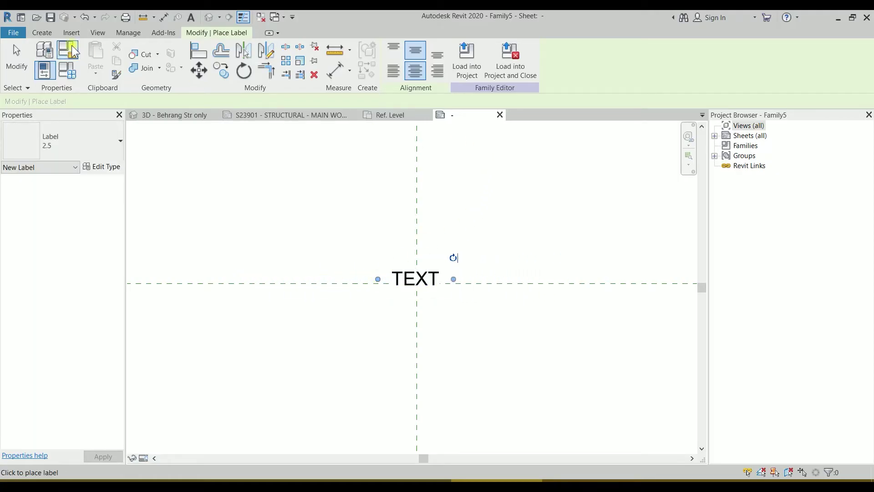
Save the annotation as a family file named LABEL TEXT 2.5_MR_BIM on the Desktop
click(13, 33)
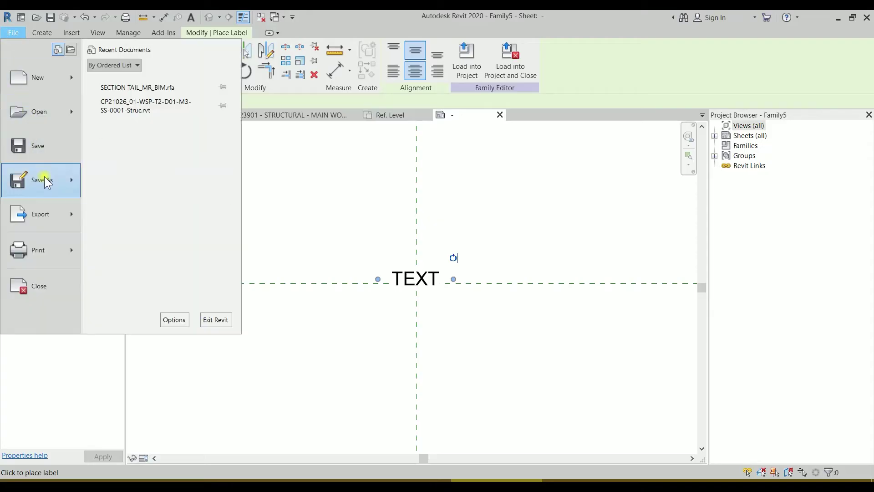
mouse_move(77, 176)
click(121, 171)
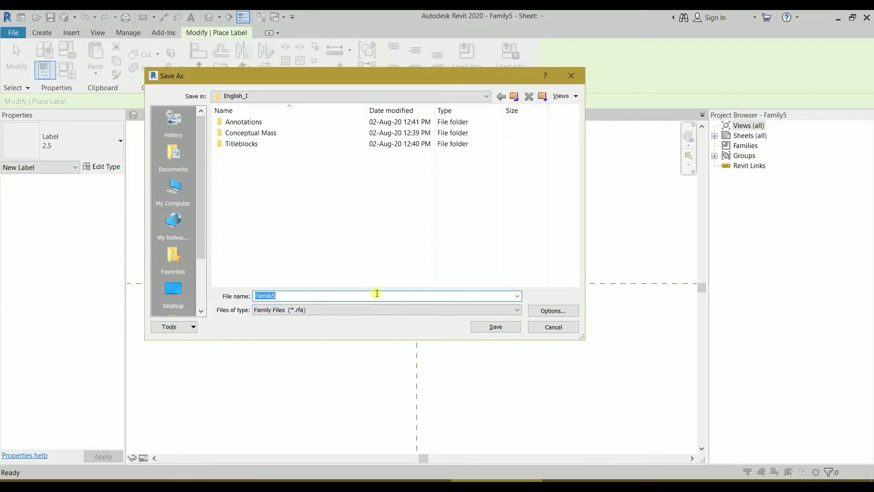
text(LABEL TEXT 2.5)
click(173, 291)
click(567, 312)
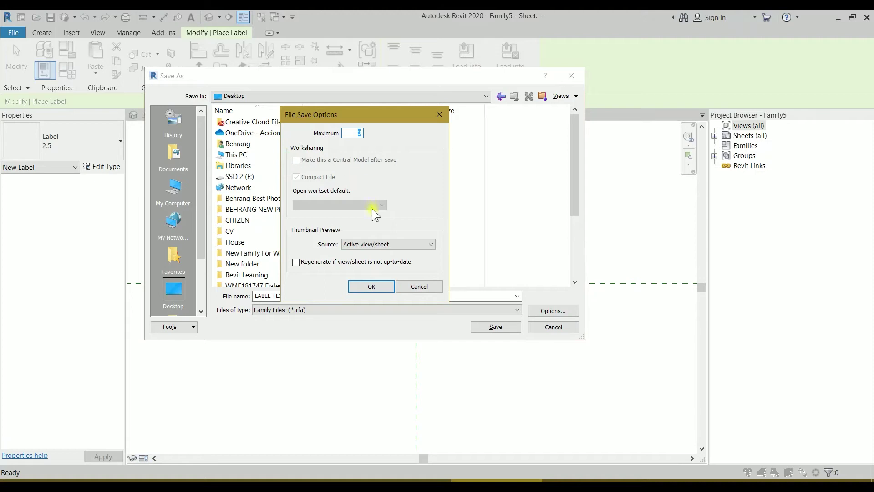
click(371, 287)
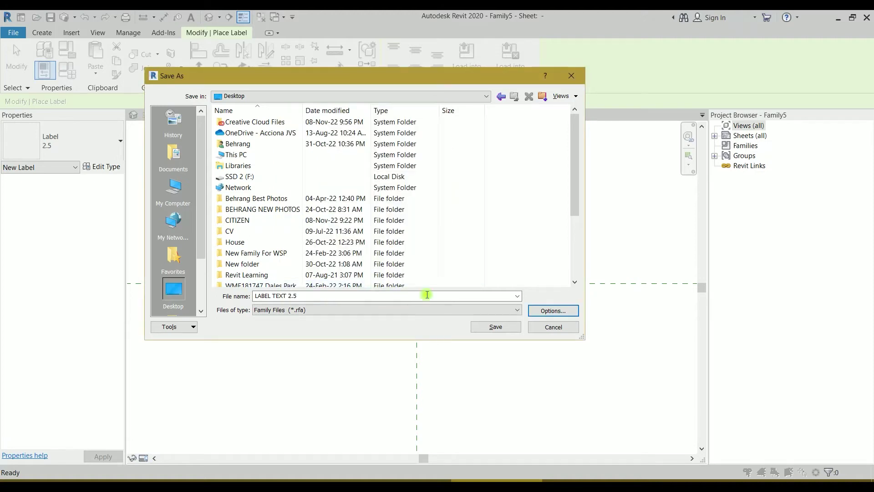
click(333, 295)
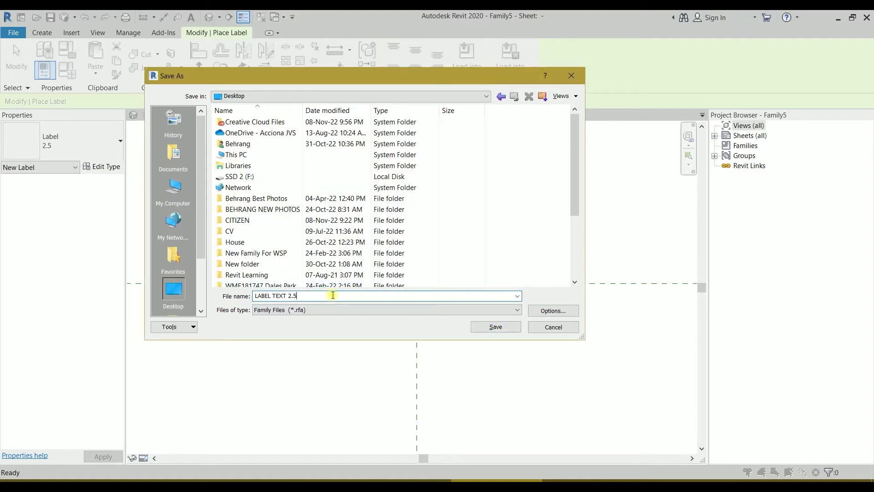
text(_MR_BIM)
click(487, 326)
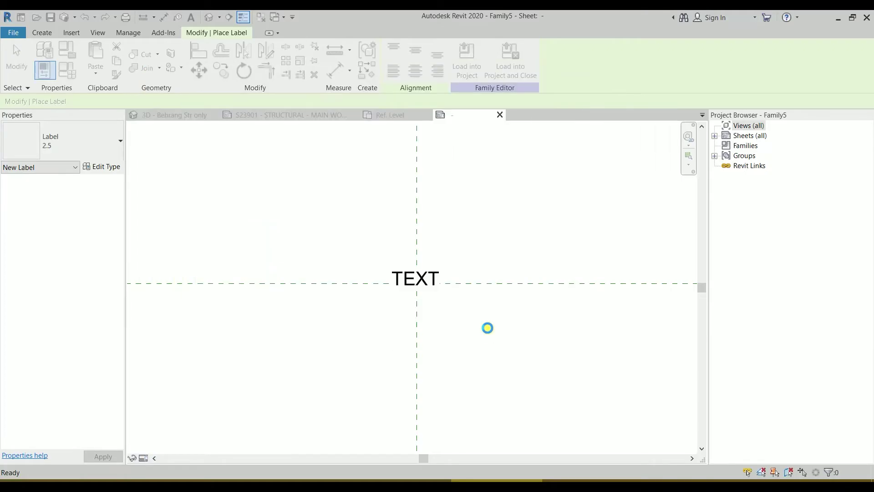
Load the label family into Family4, close it, and place one instance to the right of the section mark
click(509, 67)
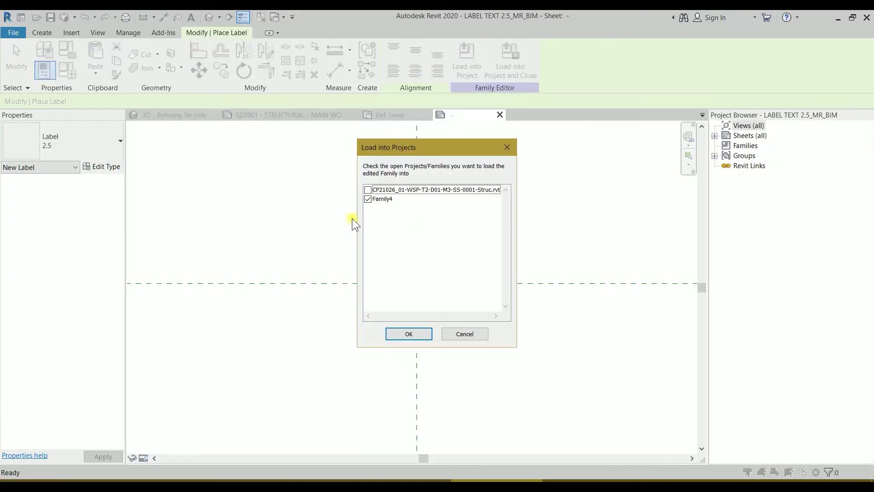
click(409, 335)
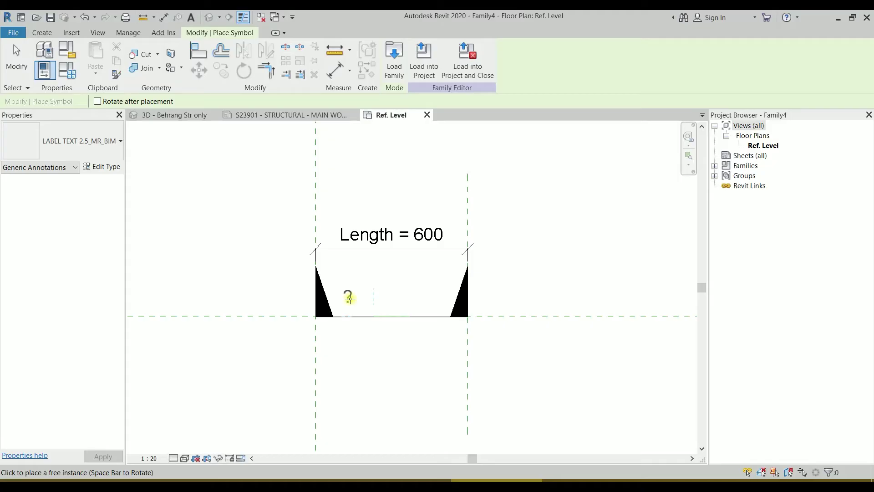
click(540, 269)
key(Escape)
key(Escape)
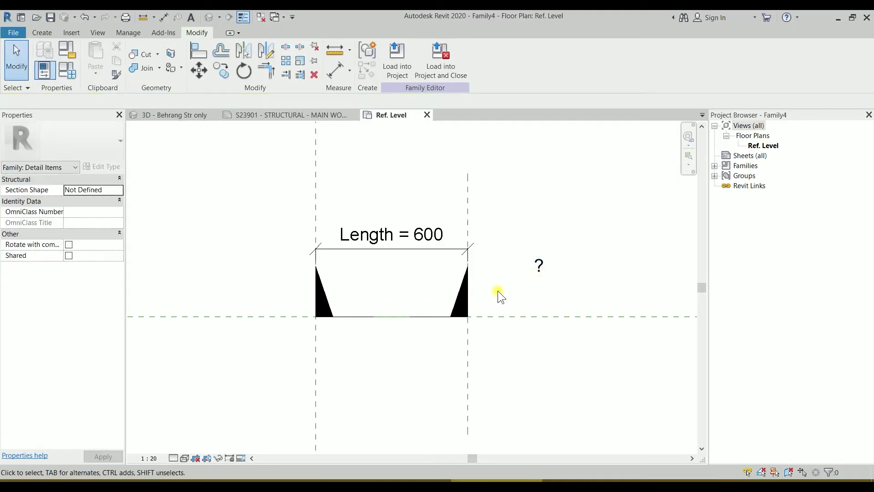
key(r)
key(o)
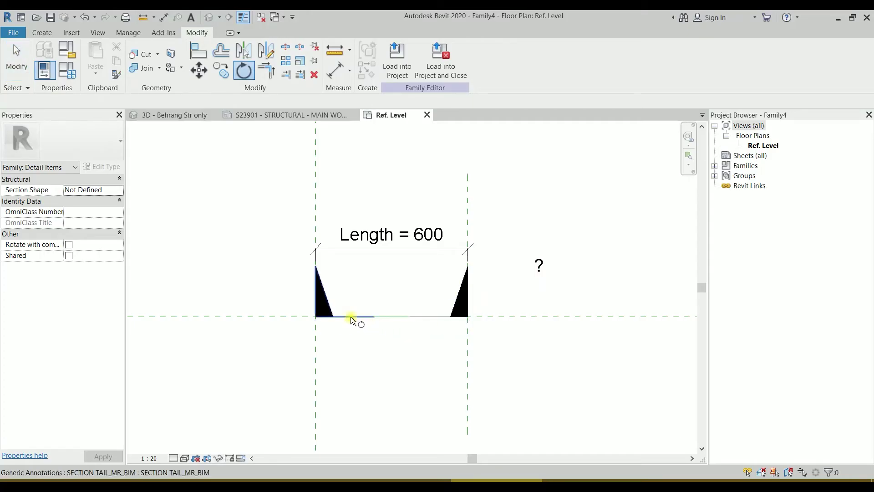
key(Escape)
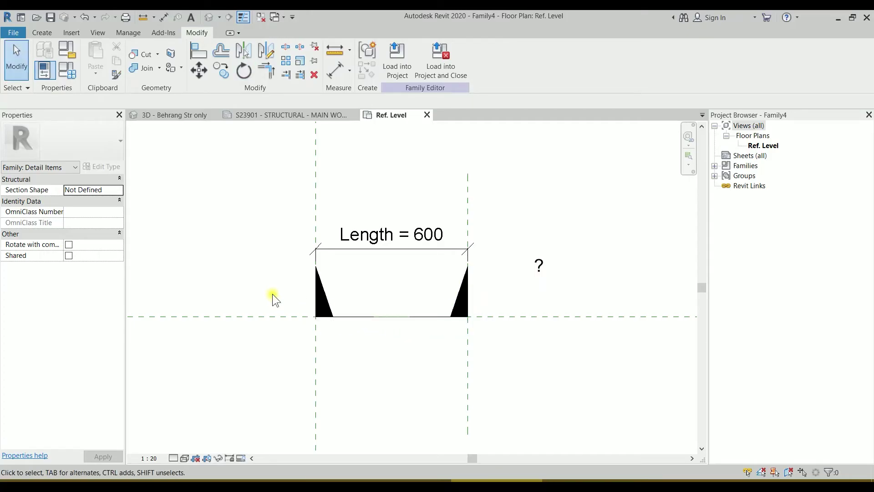
Draw a horizontal reference plane across both section tails, about 91 mm above the mark's base line
key(r)
key(p)
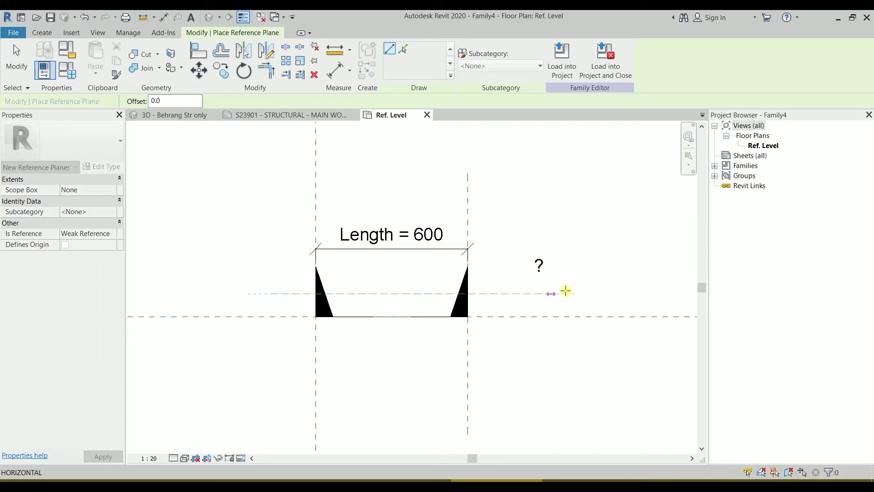
click(582, 294)
key(Escape)
key(Escape)
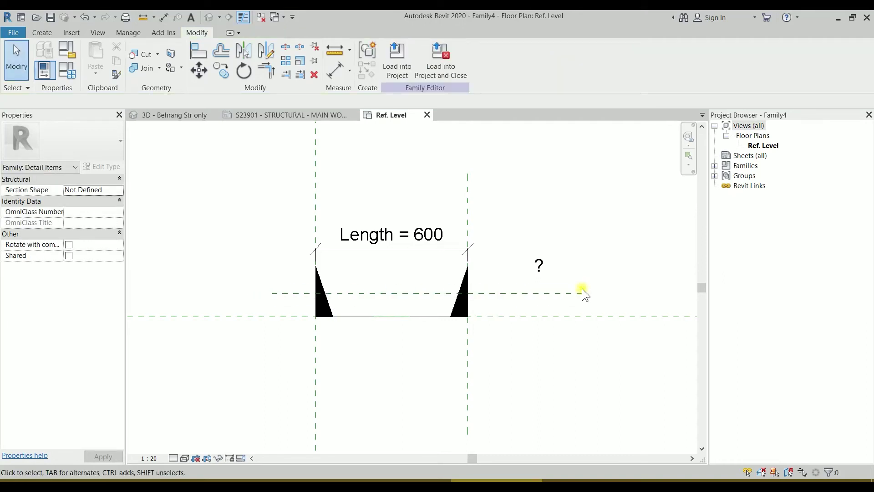
Dimension the distance between the base reference plane and the new horizontal reference plane
key(d)
key(i)
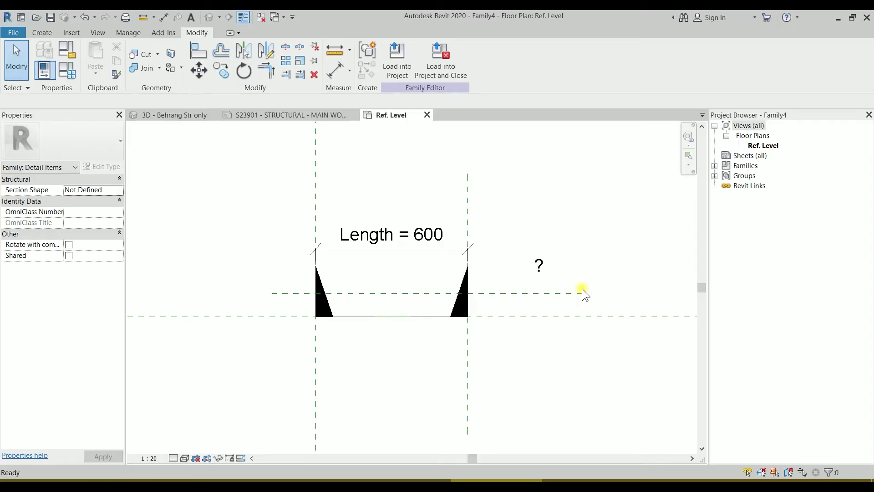
click(585, 318)
click(577, 293)
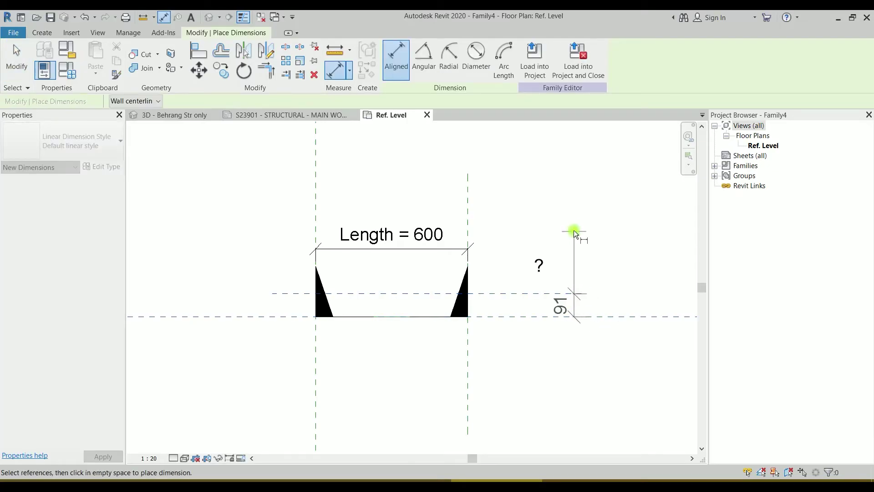
click(573, 227)
key(Escape)
key(Escape)
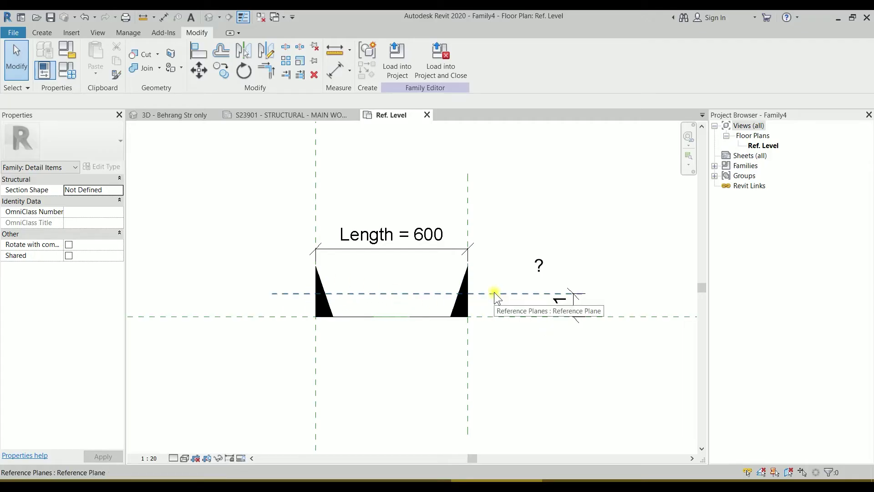
Set the view scale to 1:10 and move the upper horizontal reference plane to 50 mm above the base line
click(150, 457)
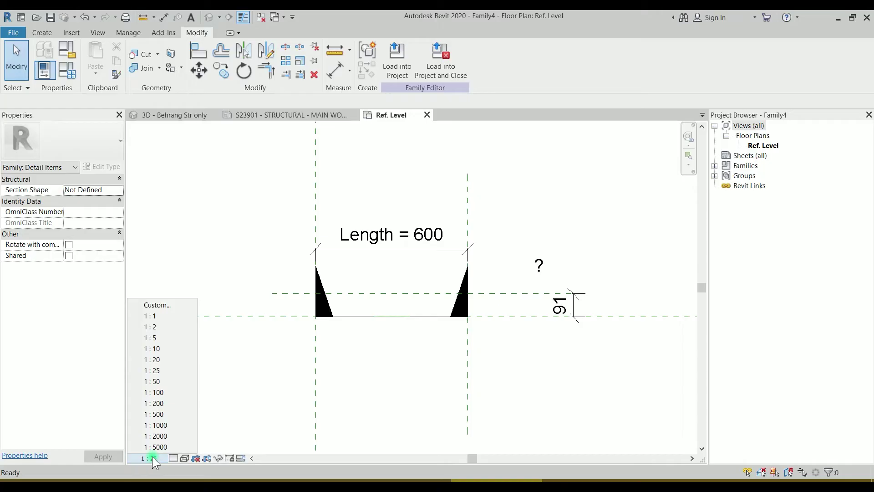
click(164, 348)
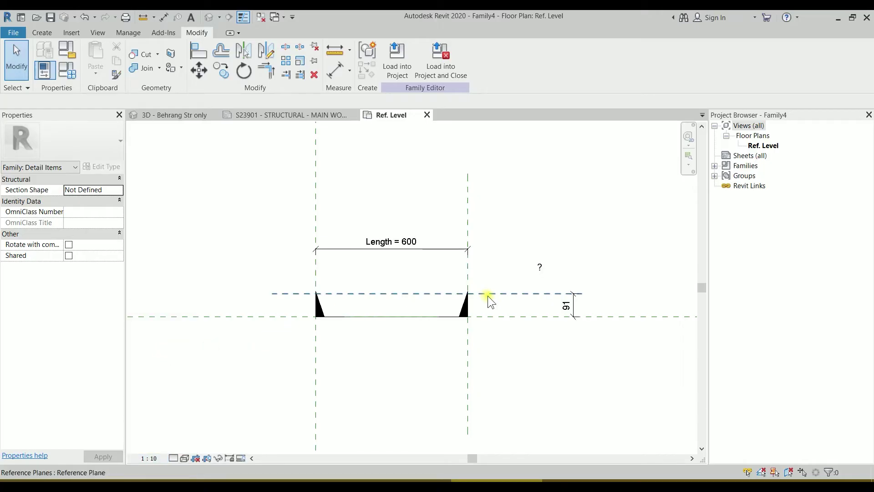
scroll(485, 291, up, 2)
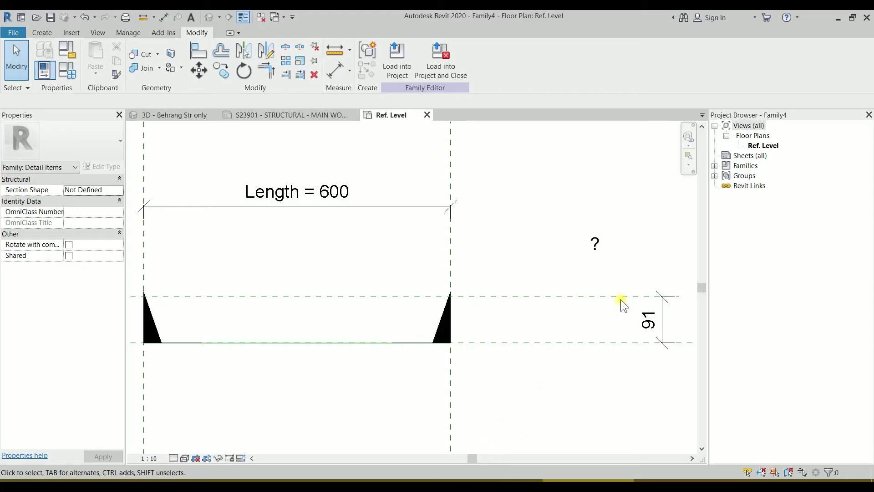
drag(515, 295, 490, 318)
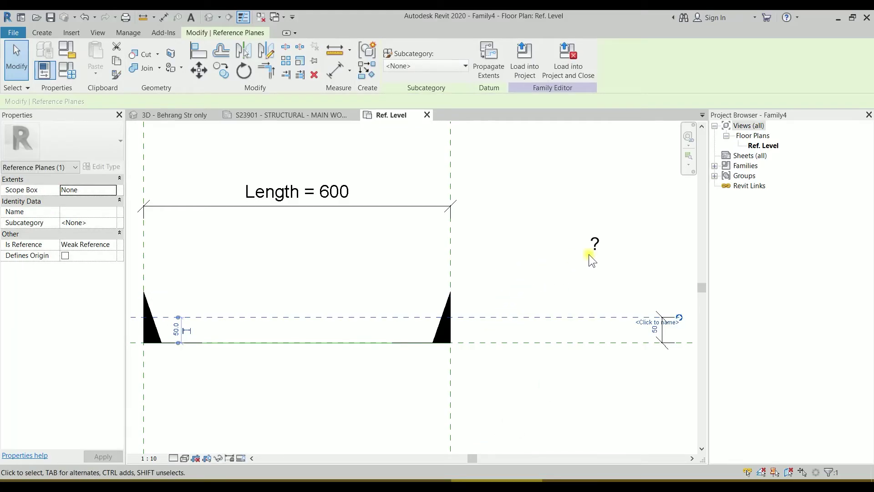
Place two more LABEL TEXT 2.5_MR_BIM instances on the upper horizontal reference plane, one just inside each section tail
click(593, 246)
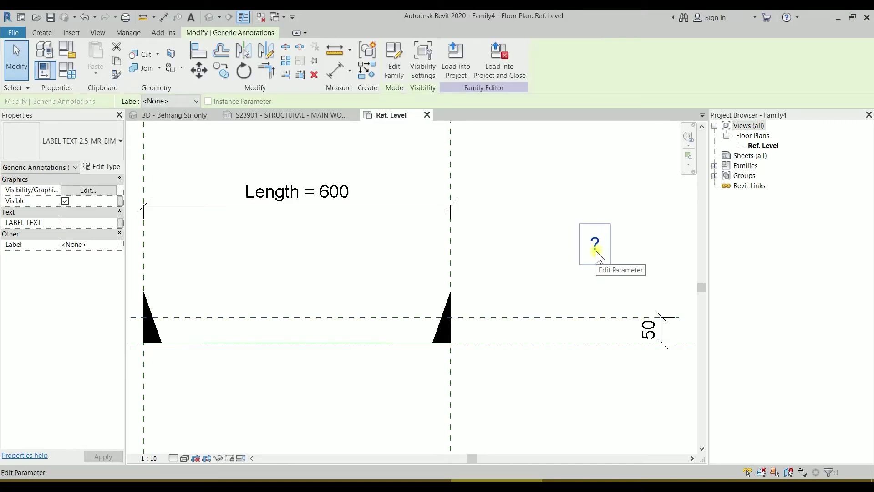
key(c)
key(s)
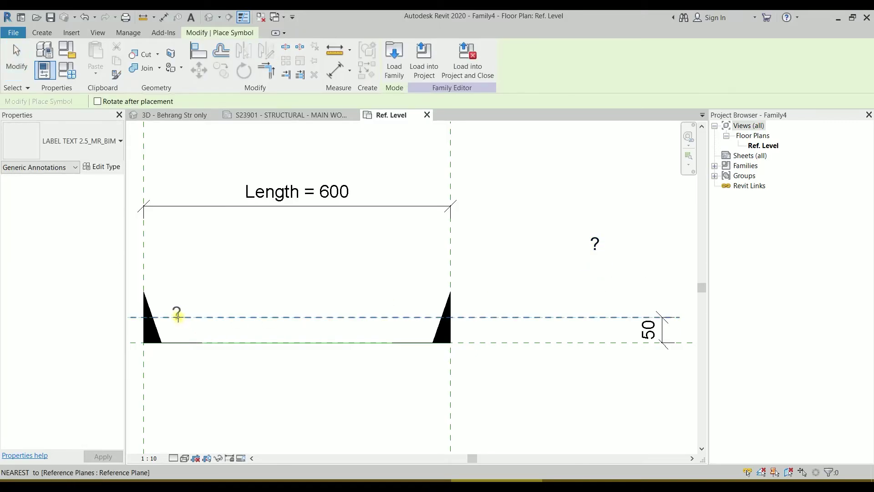
click(179, 317)
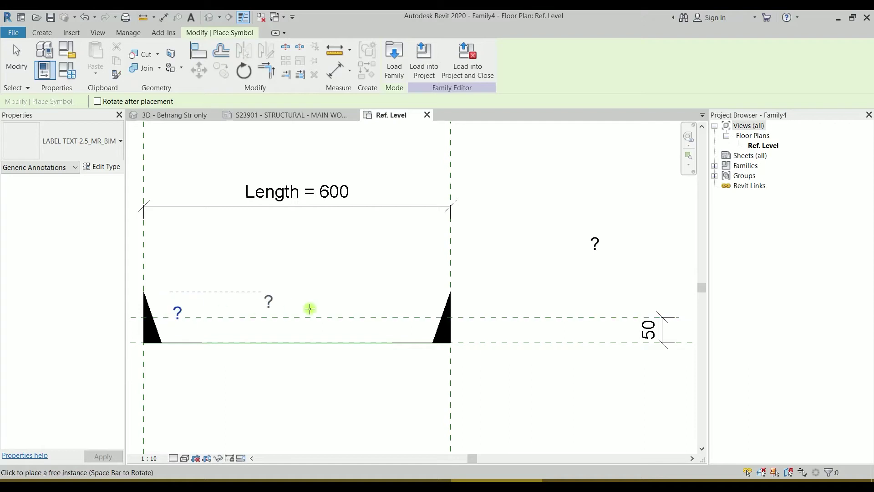
click(416, 318)
scroll(417, 318, down, 3)
middle_drag(414, 314, 462, 287)
key(Escape)
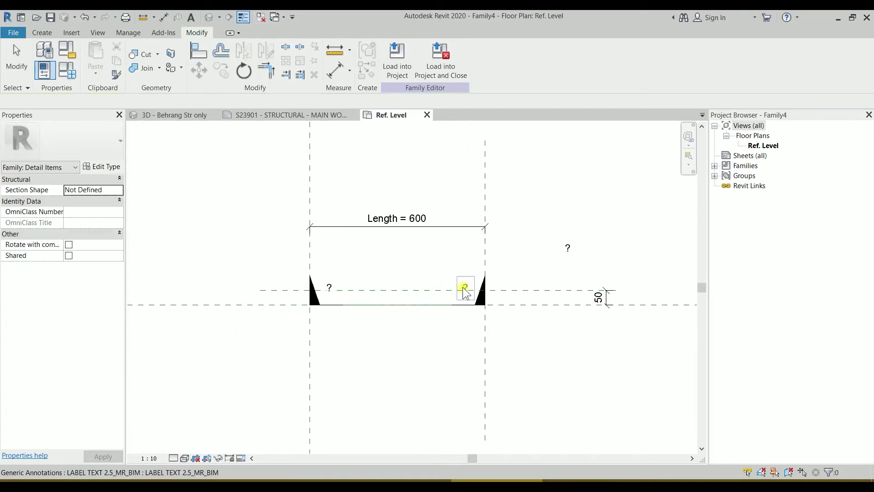
Create two vertical reference planes offset 50 mm inward from the reference planes at both ends of the section mark
key(r)
key(p)
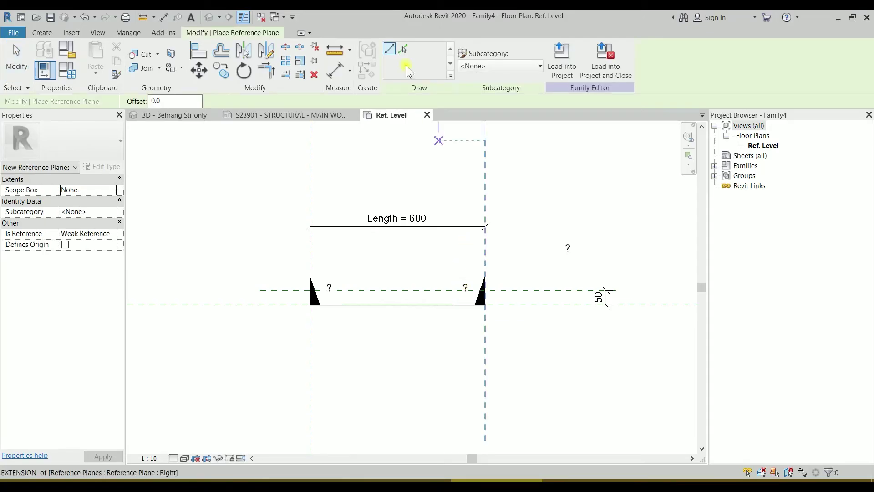
click(401, 48)
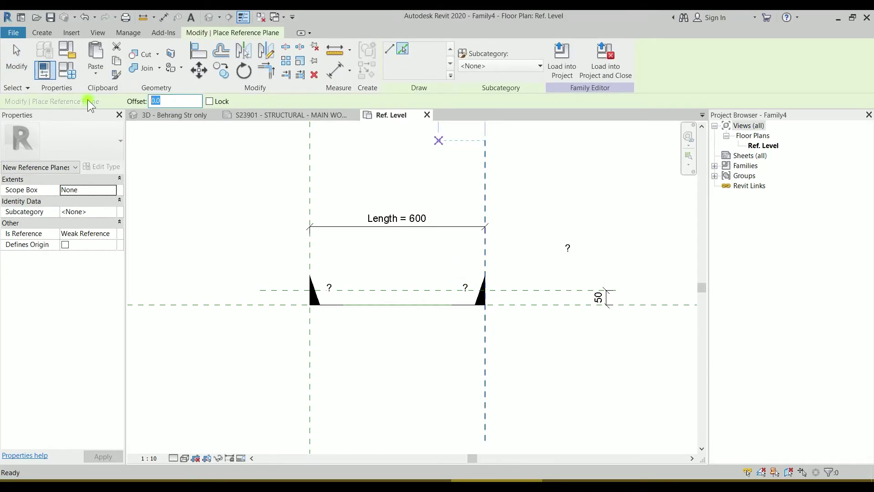
text(50)
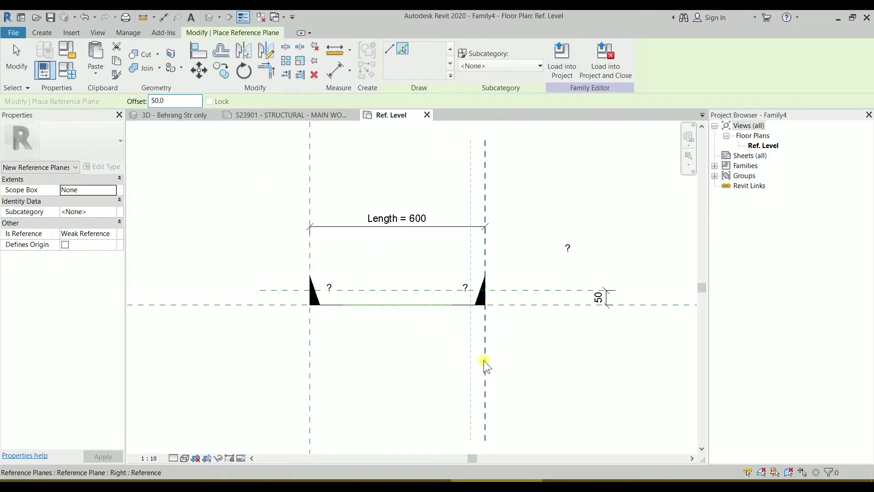
click(484, 359)
click(313, 359)
key(Escape)
key(Escape)
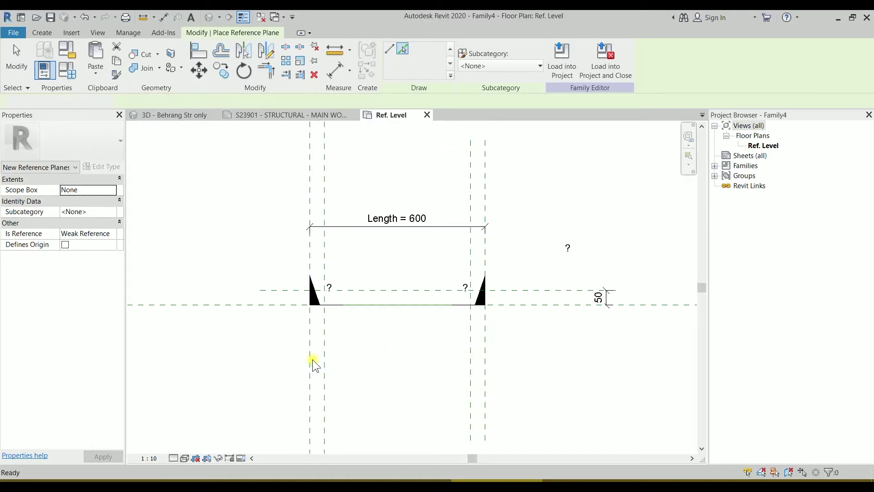
Align the left label to the left inner vertical reference plane and lock the alignment
key(a)
key(l)
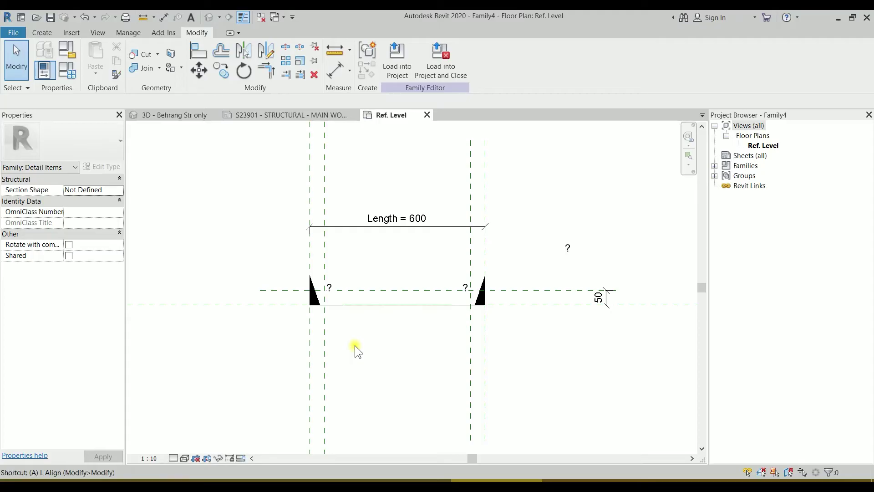
click(324, 340)
scroll(328, 290, up, 4)
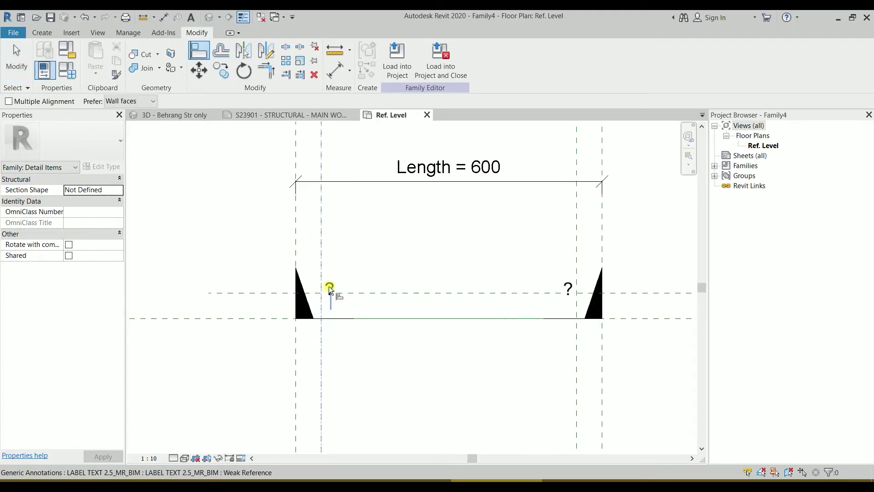
click(332, 293)
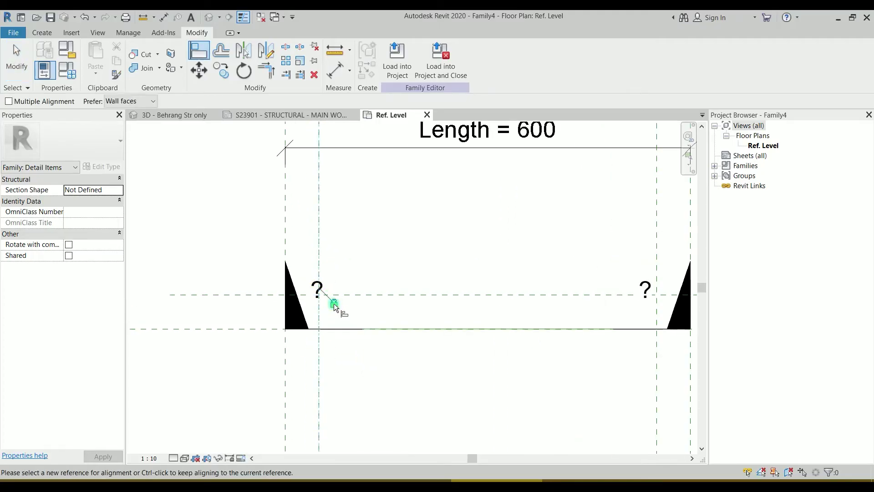
middle_drag(564, 337, 460, 266)
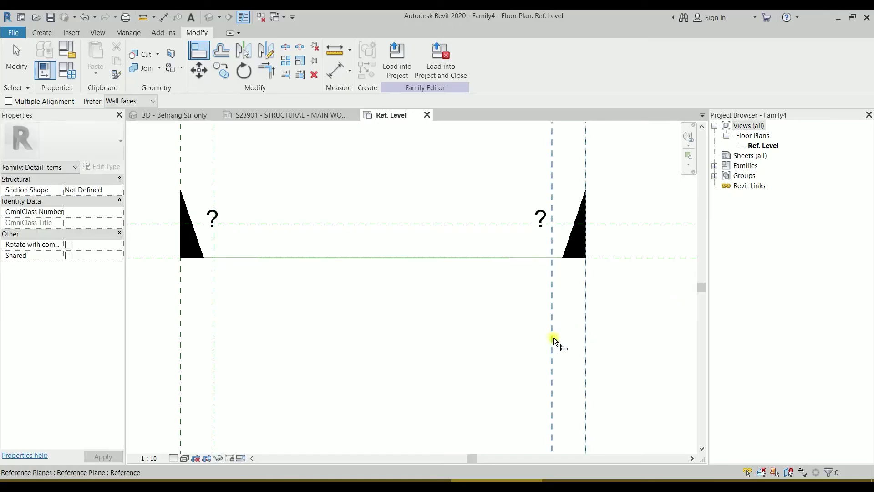
key(Escape)
key(Escape)
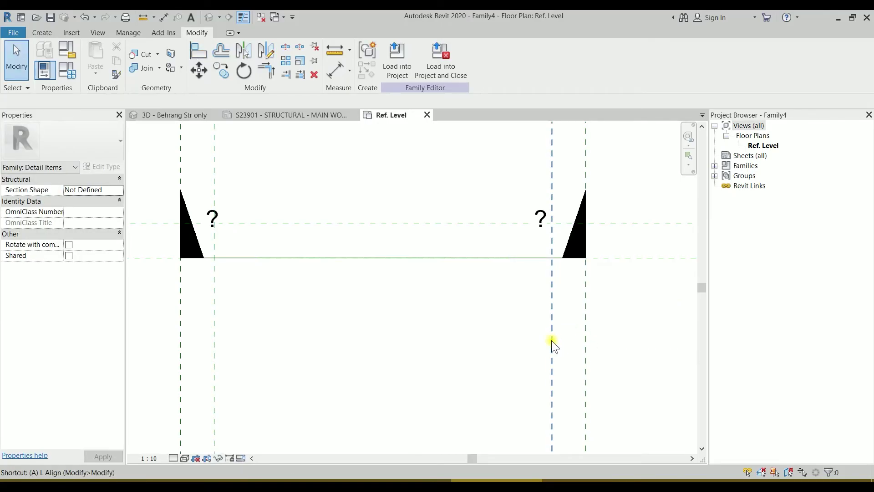
Align the right label to the right inner vertical reference plane and lock the alignment
key(a)
key(l)
click(551, 341)
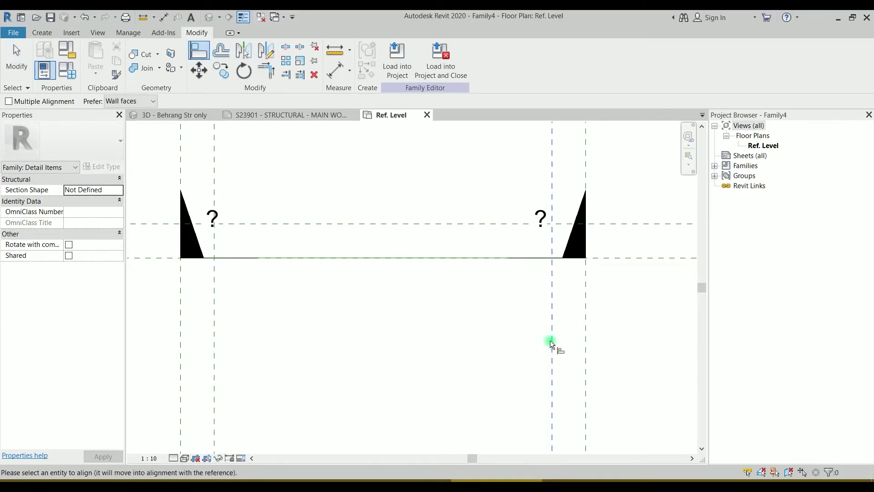
click(542, 230)
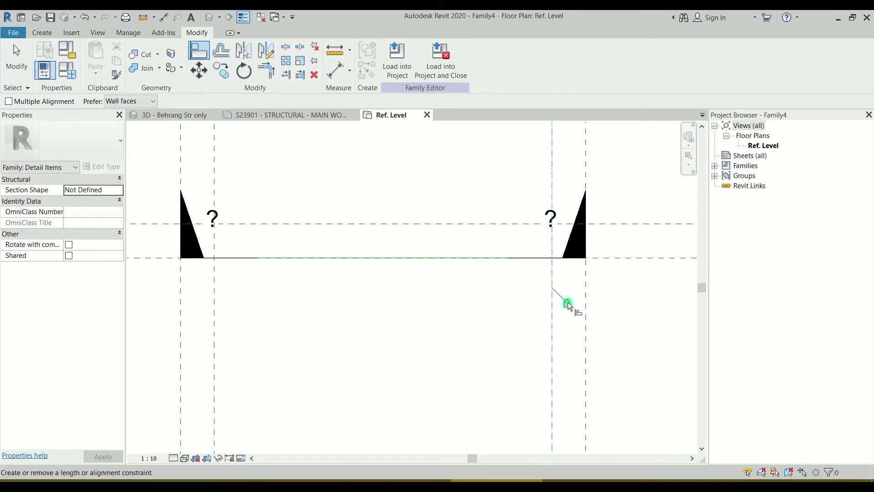
scroll(568, 302, down, 3)
key(Escape)
key(Escape)
Try flexing the section mark by moving the Right reference plane outward to a length of 820 mm
click(575, 321)
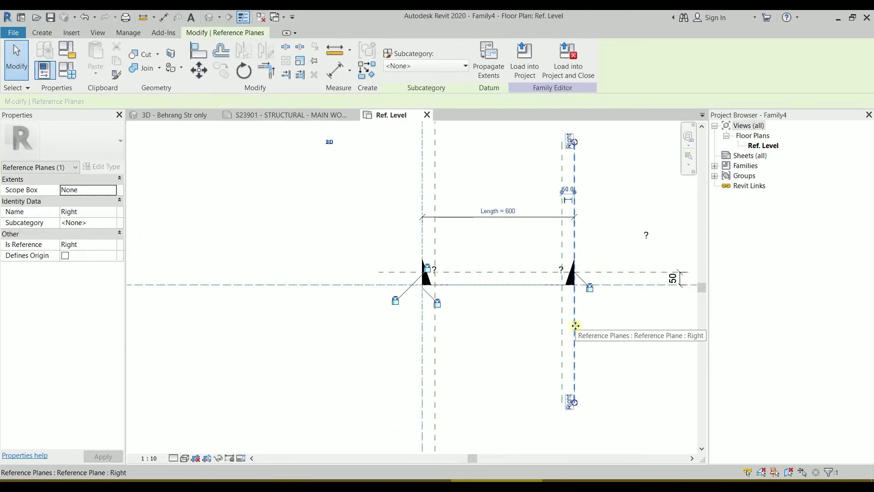
mouse_move(620, 325)
mouse_down()
mouse_move(642, 326)
mouse_move(589, 321)
mouse_move(632, 321)
mouse_up()
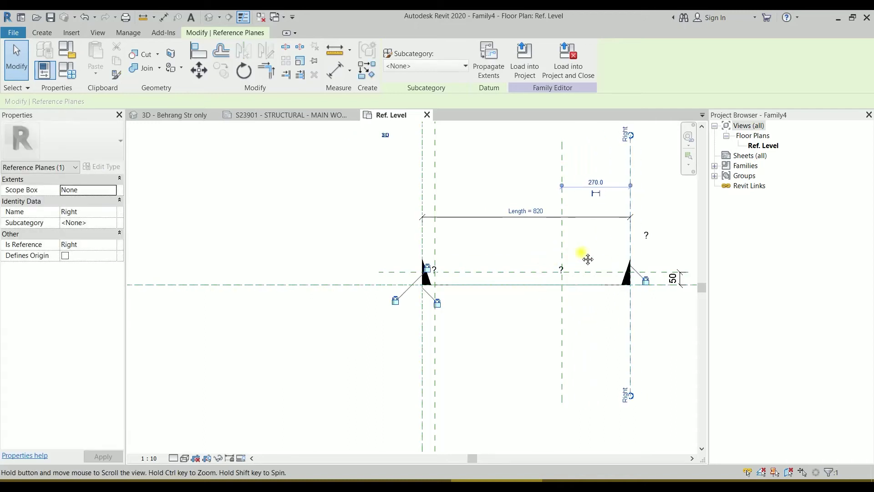
middle_drag(586, 255, 457, 295)
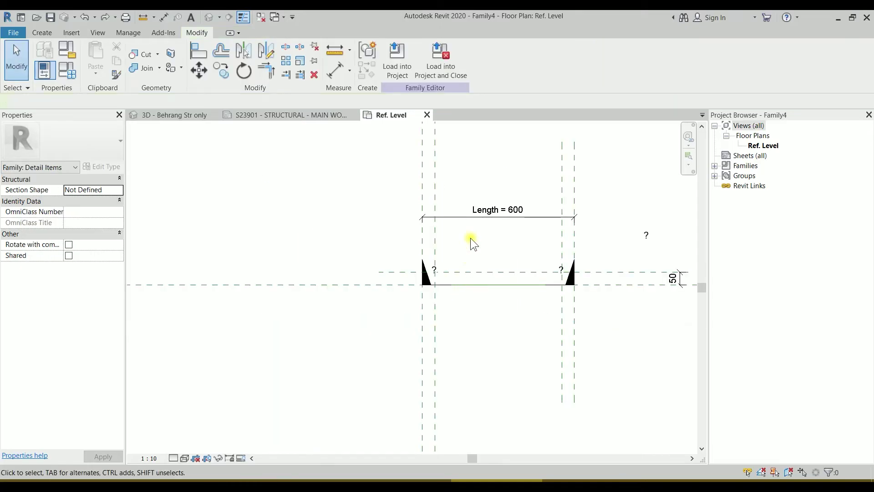
Examine the spacing between the right inner reference plane and the reference plane at the mark's right end
click(563, 312)
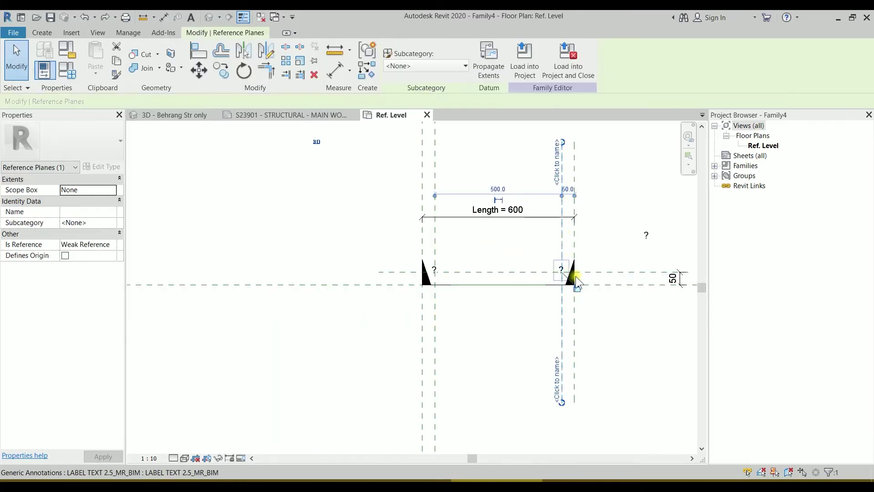
scroll(577, 235, up, 1)
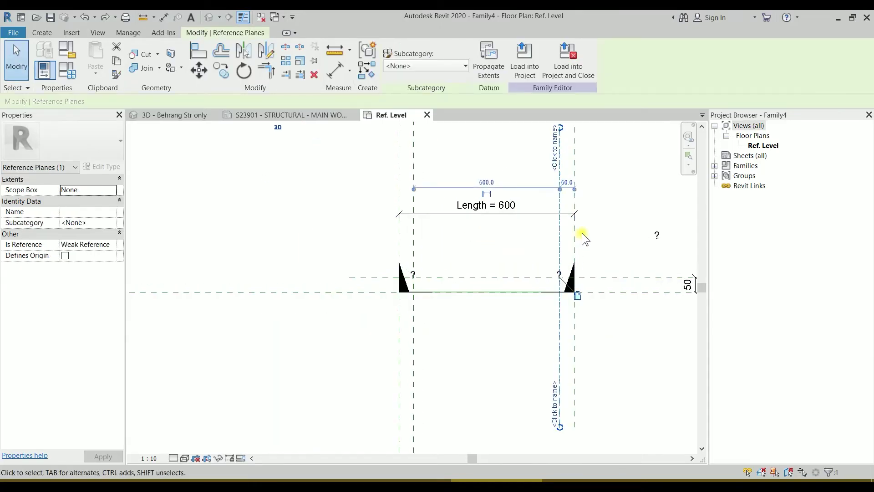
click(566, 183)
click(592, 200)
middle_drag(591, 195, 566, 242)
click(566, 242)
Dimension the spacing between each end reference plane and its neighbouring inner reference plane, above the section mark
scroll(507, 243, up, 1)
middle_drag(507, 244, 533, 206)
key(d)
key(i)
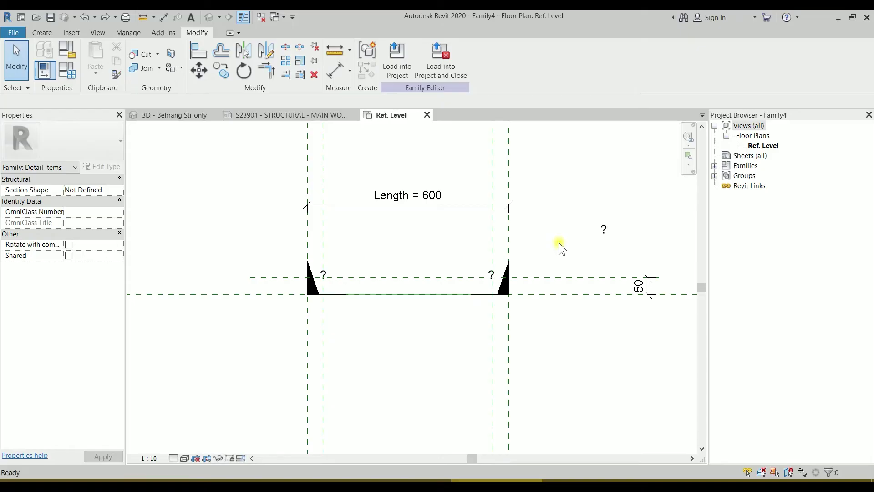
click(508, 166)
click(492, 165)
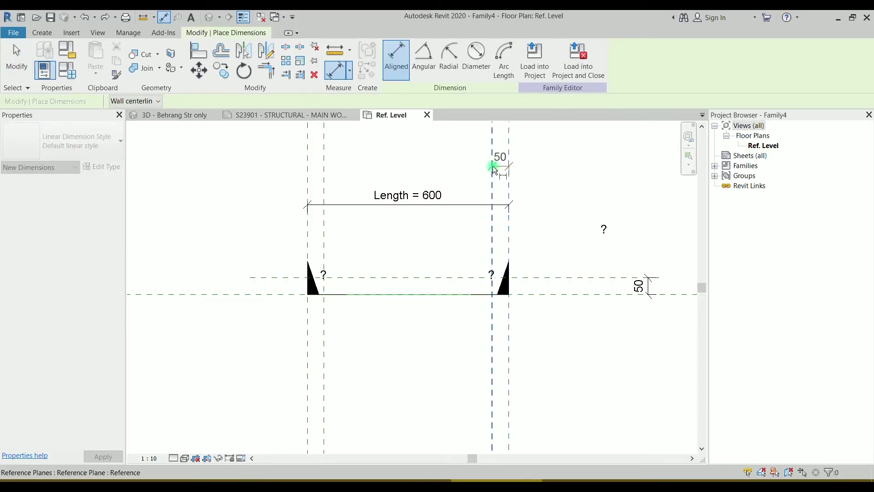
click(493, 165)
click(309, 179)
click(328, 176)
click(357, 174)
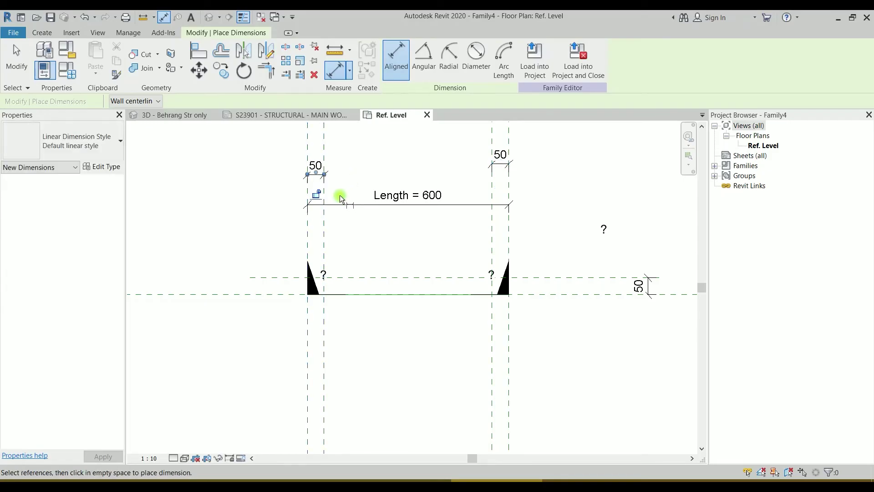
key(Escape)
key(Escape)
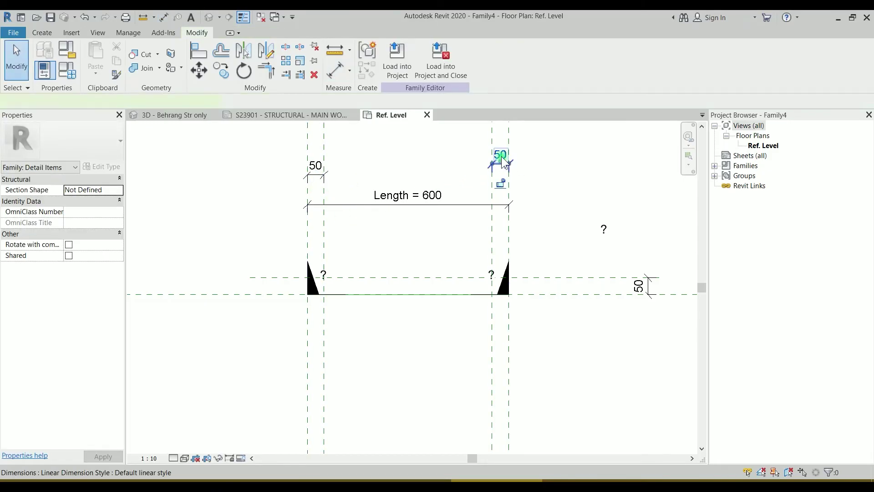
Lock the right-hand 50 mm dimension and move the Right reference plane inward to a length of 420 mm
click(501, 160)
click(503, 185)
click(542, 301)
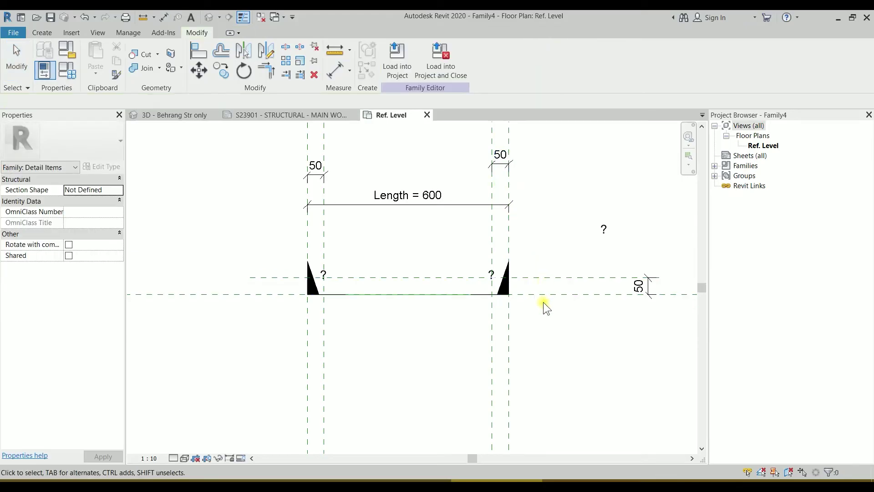
click(510, 324)
drag(510, 324, 452, 326)
click(504, 336)
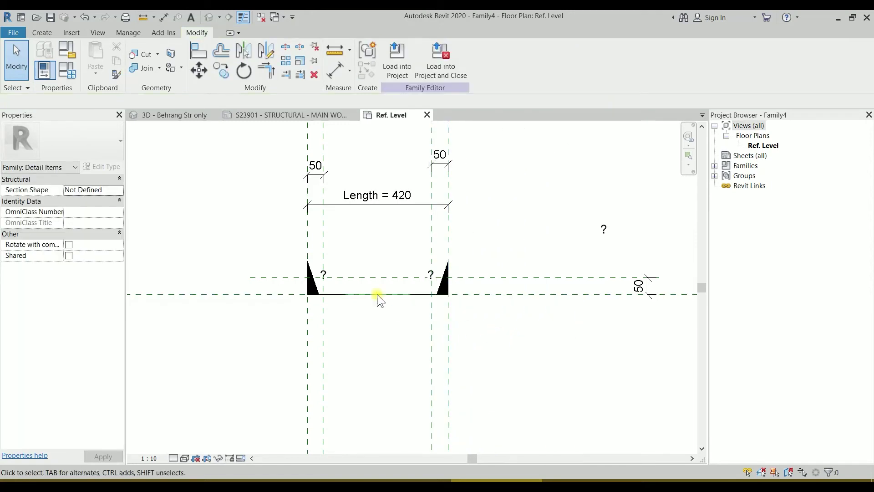
click(639, 286)
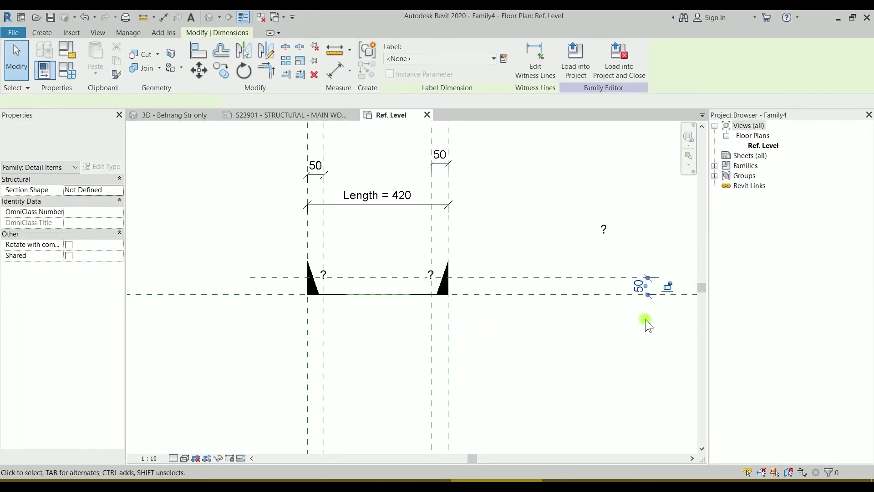
click(510, 226)
middle_drag(510, 225, 356, 266)
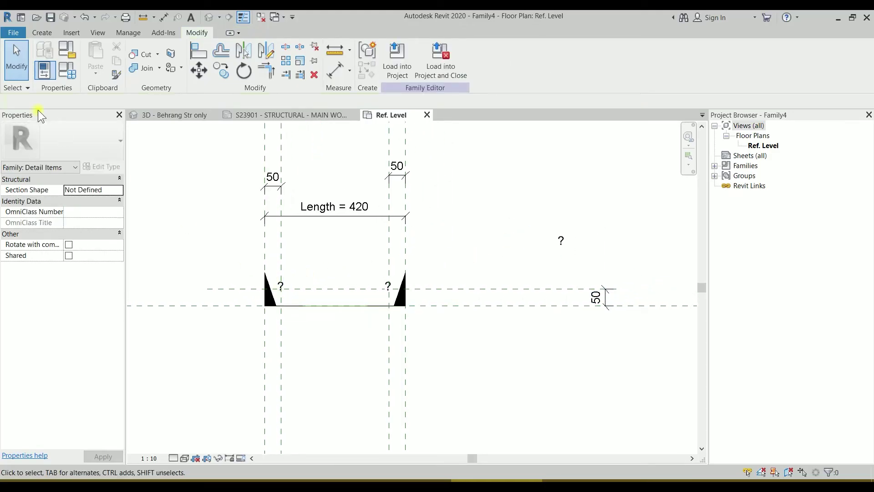
Associate the LABEL TEXT of both labels inside the section mark with a new instance text family parameter named VIEW NAME
click(282, 286)
ctrl+click(388, 285)
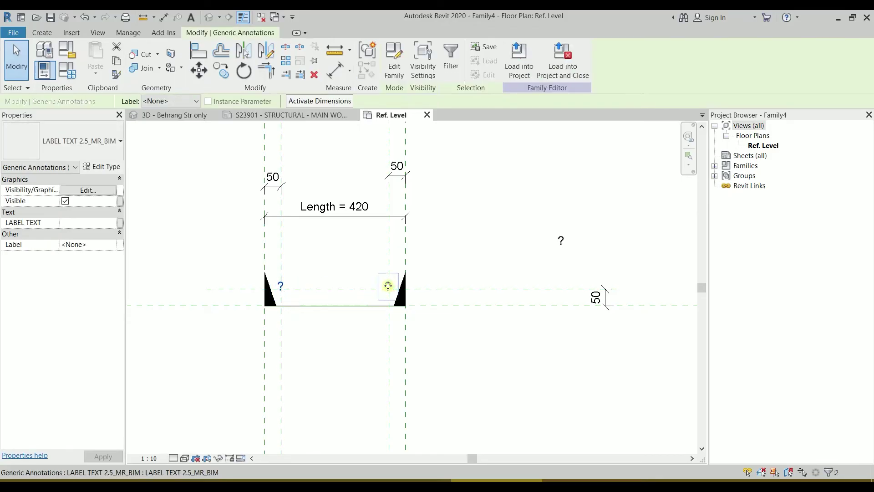
click(121, 223)
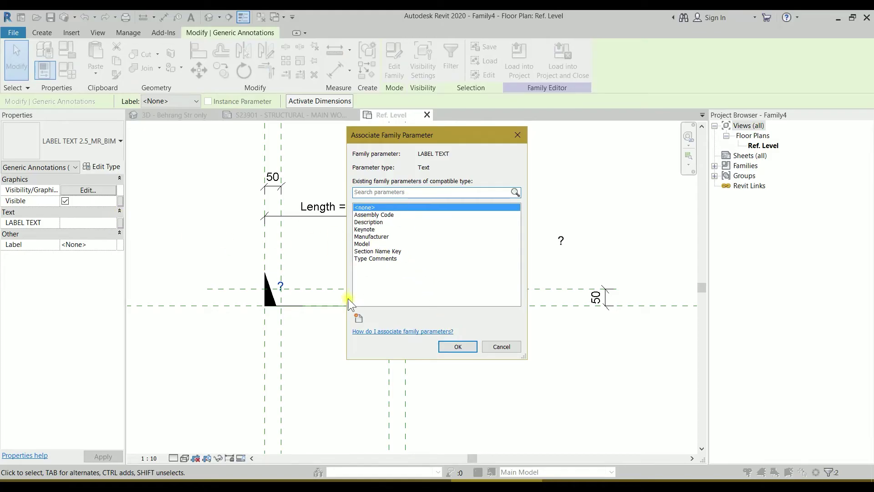
click(359, 318)
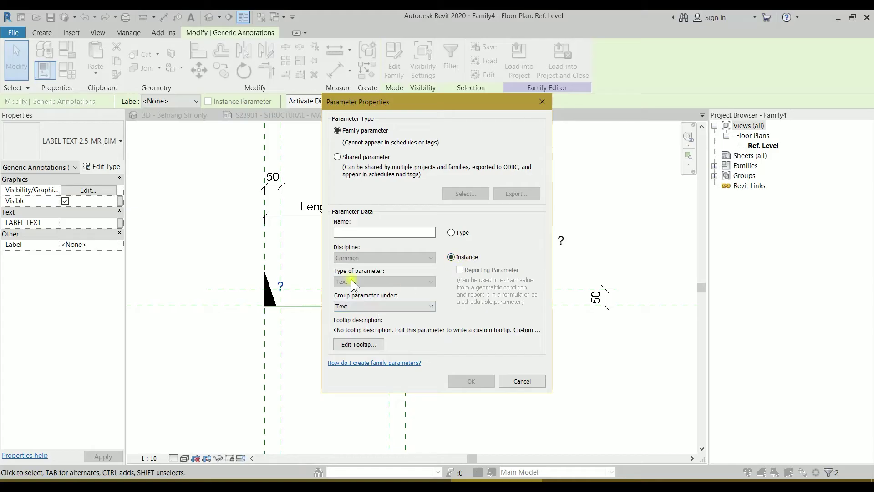
click(358, 233)
text(VIEW NAME)
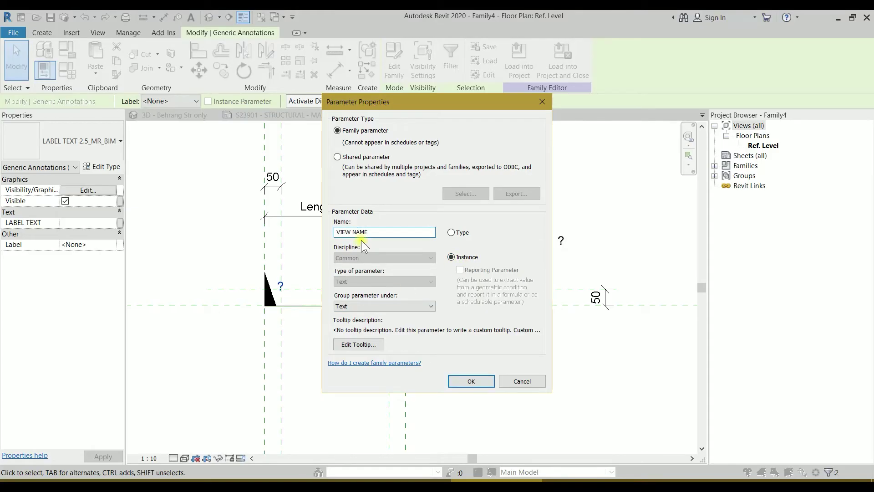
click(469, 380)
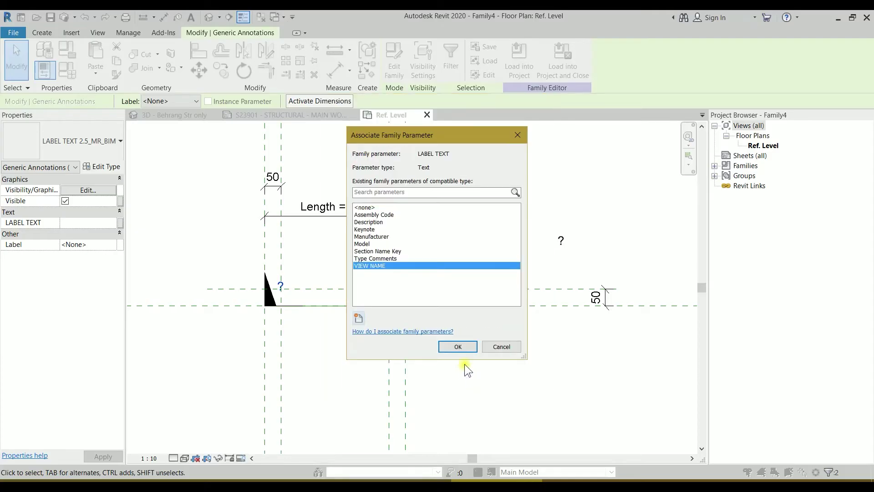
click(462, 350)
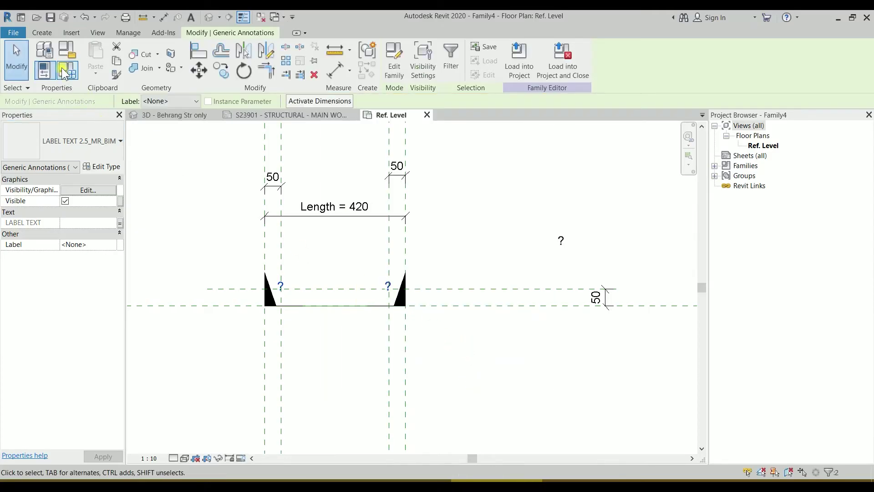
Set the VIEW NAME parameter to C in the family types and apply it to both labels
click(61, 68)
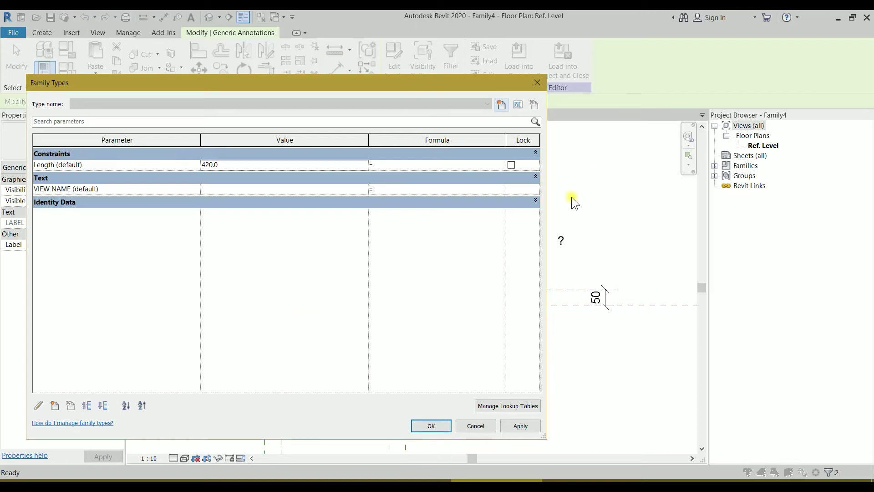
drag(547, 218, 289, 218)
drag(157, 86, 627, 94)
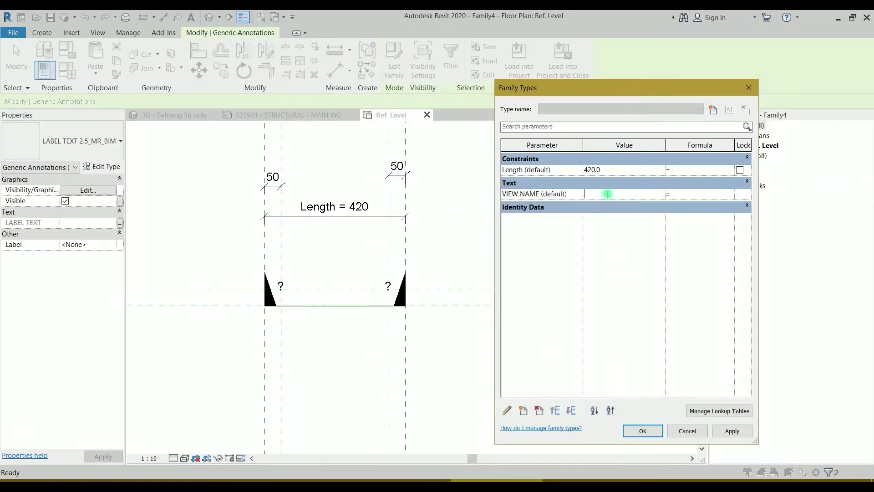
click(730, 431)
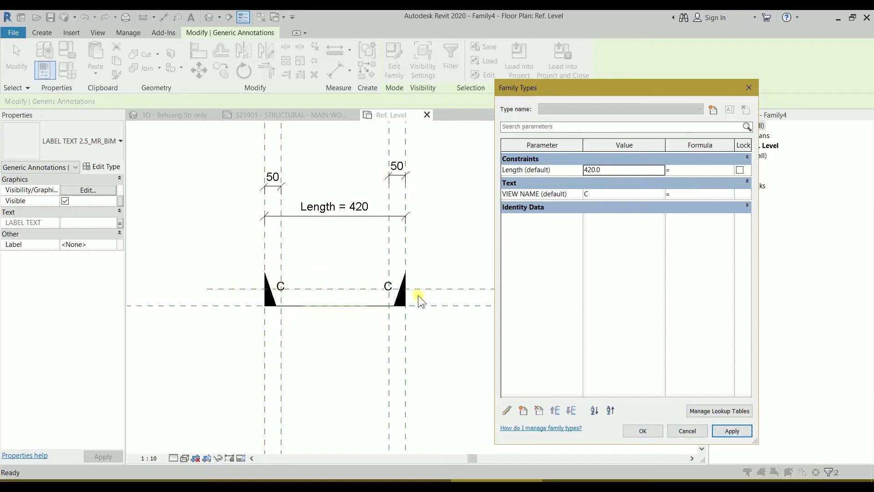
click(642, 431)
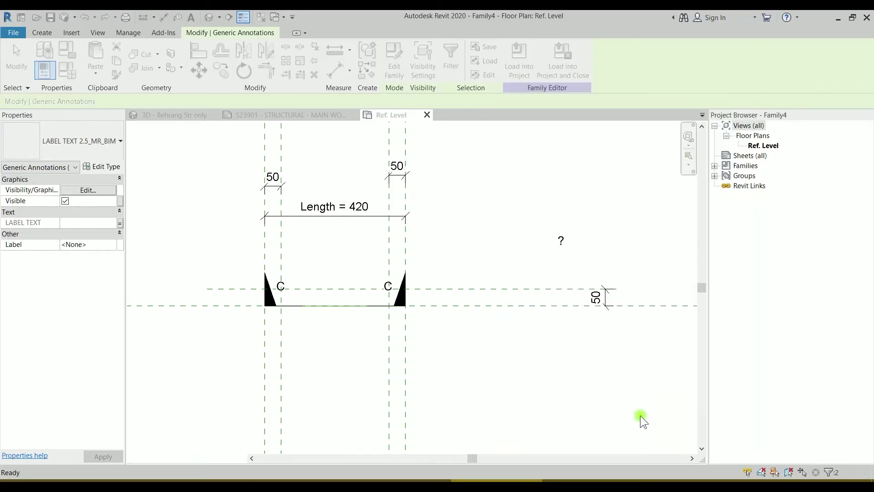
click(640, 415)
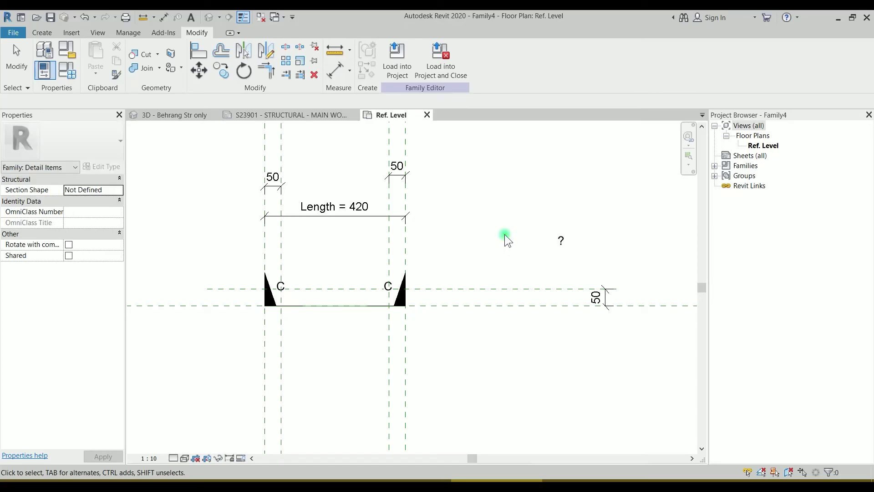
Save the family to the Desktop as DUMMY SECTION_LINE BASED_MR BIM
click(51, 19)
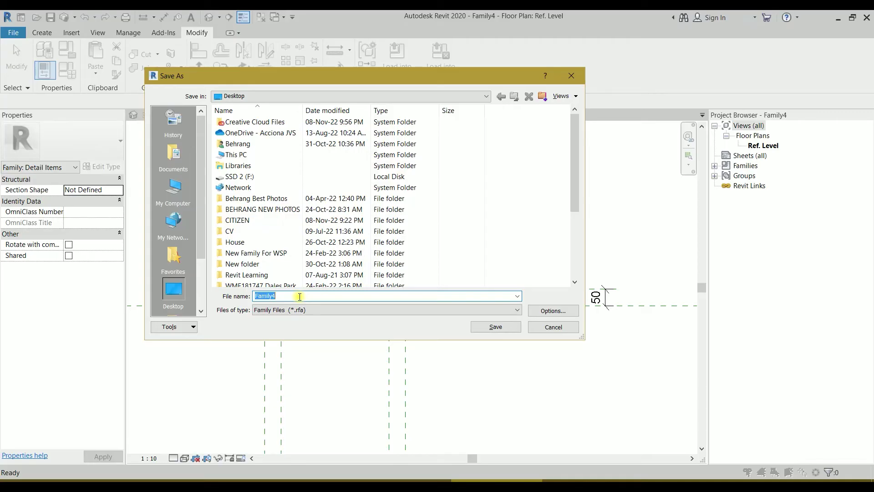
text(DUMMY SECTION_LINE BASED_MR BIM)
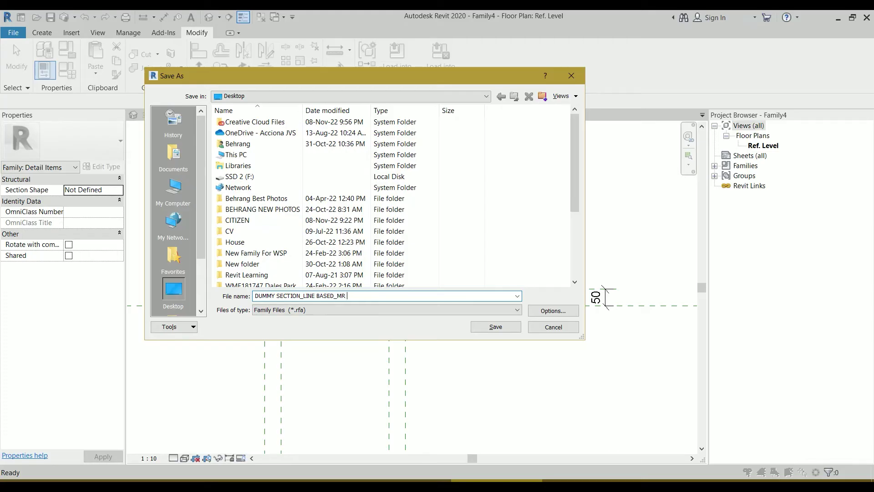
click(571, 309)
click(372, 288)
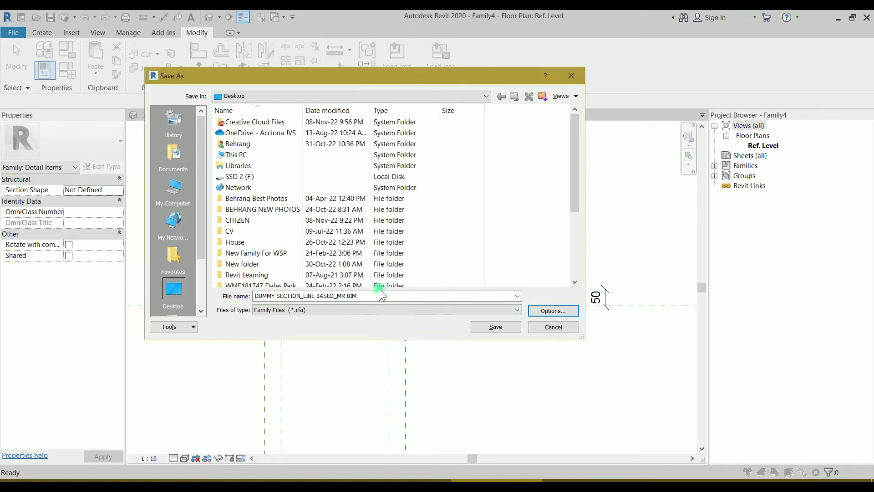
click(489, 327)
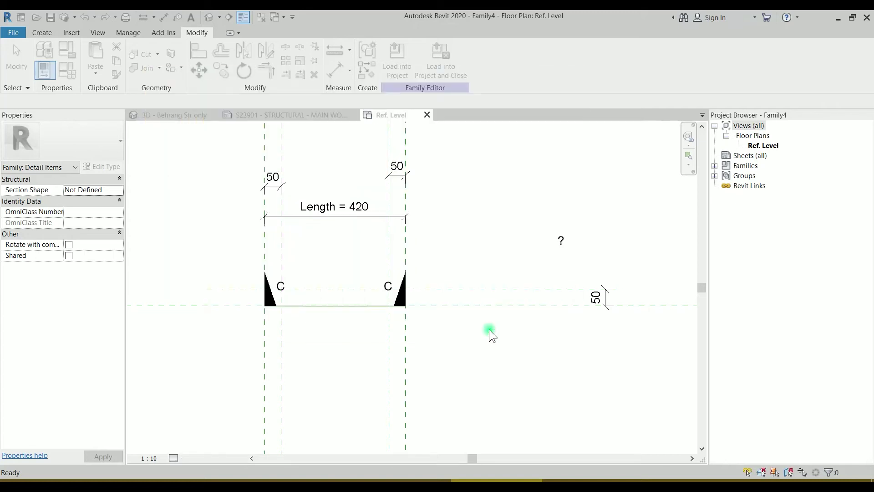
Load the family into the structural project, close it, and activate the cast-in plate drafting view on the precast details sheet
click(449, 63)
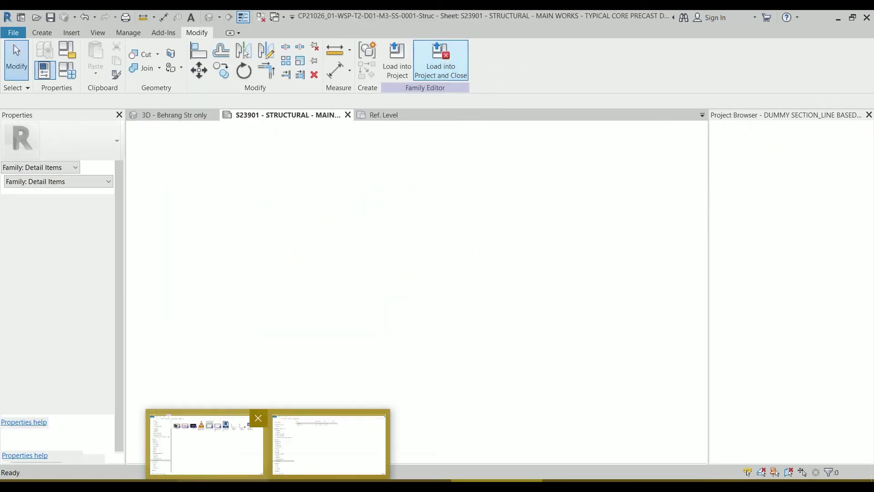
click(287, 425)
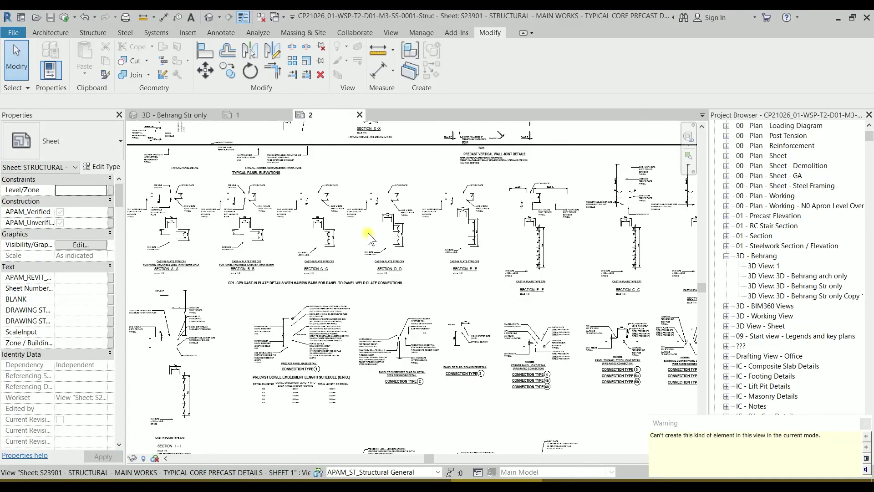
scroll(368, 233, up, 6)
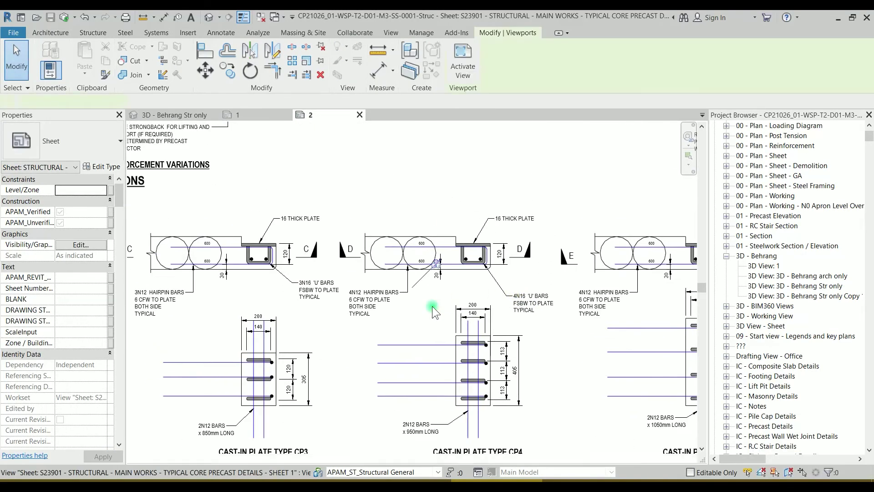
double_click(433, 306)
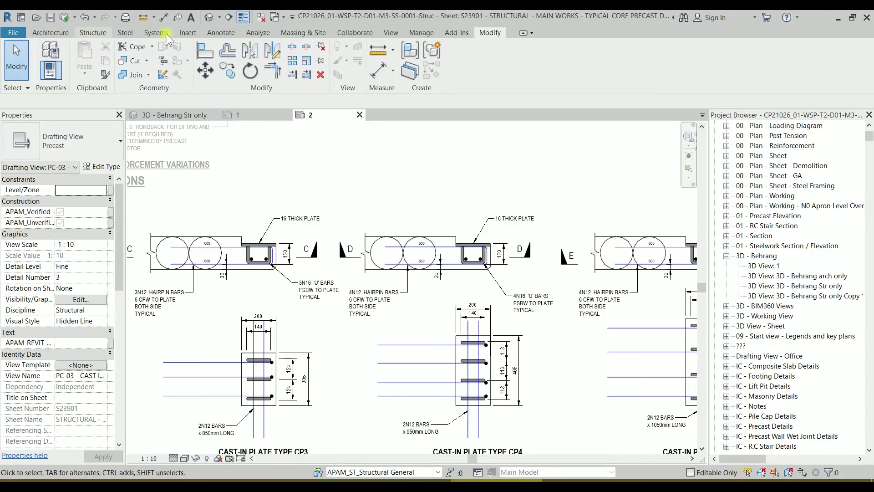
Place the DUMMY SECTION_LINE BASED_MR BIM detail component horizontally above the CP4 cast-in plate detail, about 1080 mm long
click(221, 34)
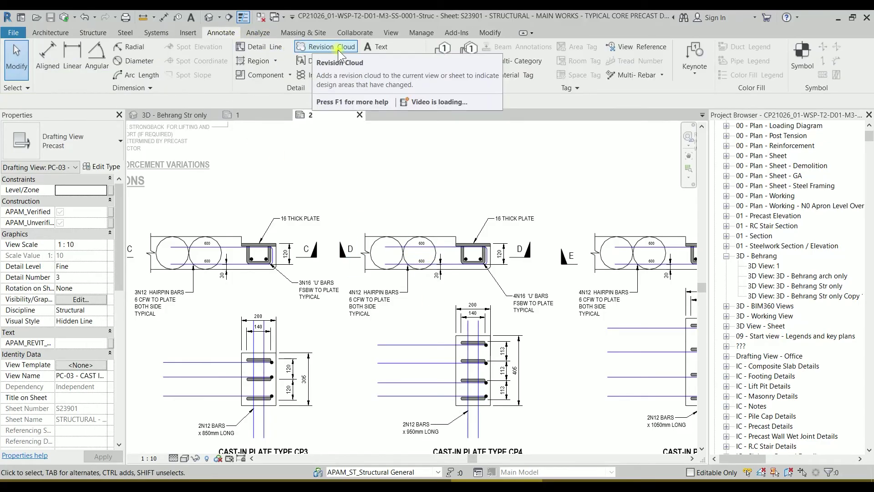
click(253, 75)
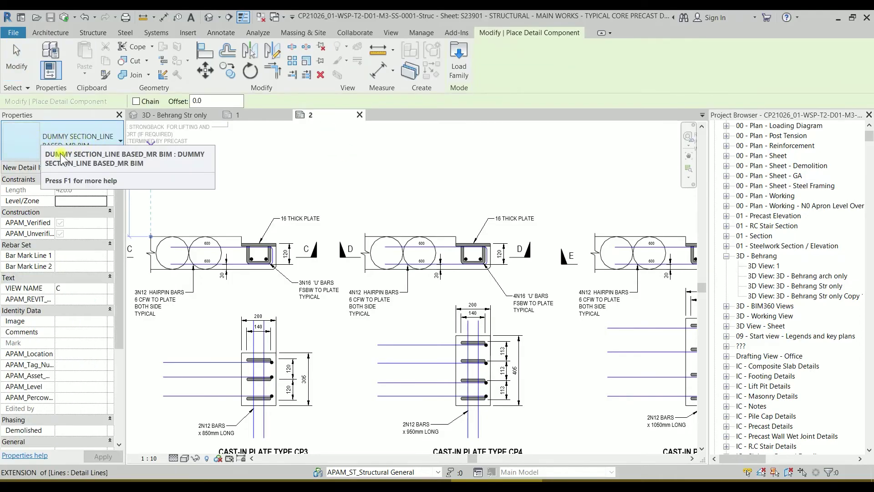
click(341, 194)
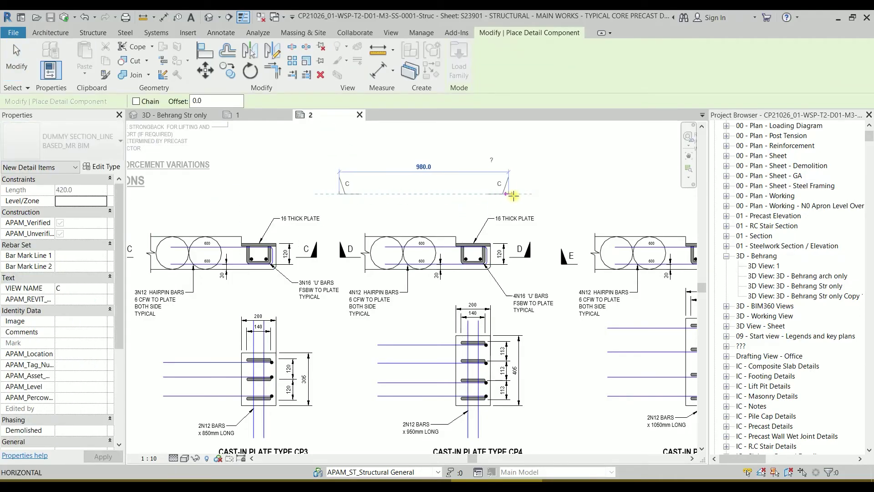
click(526, 195)
key(Escape)
key(Escape)
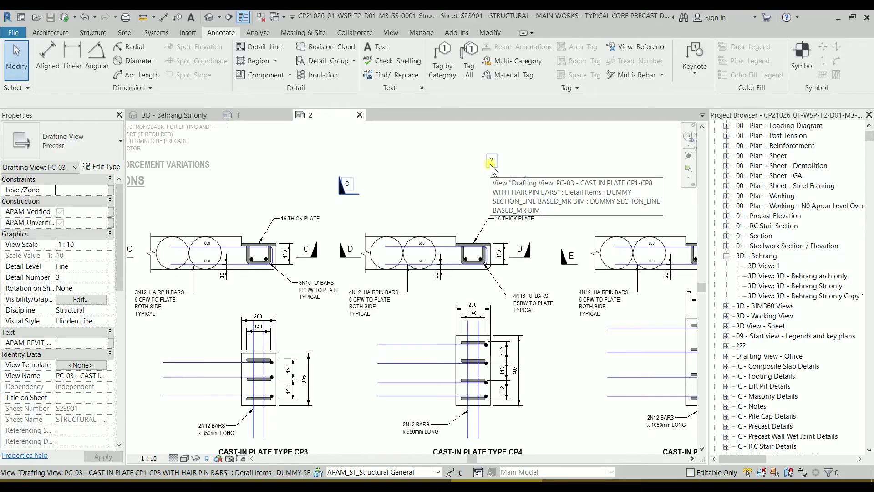
Open the placed section mark's family for editing and delete the stray question-mark label
click(490, 164)
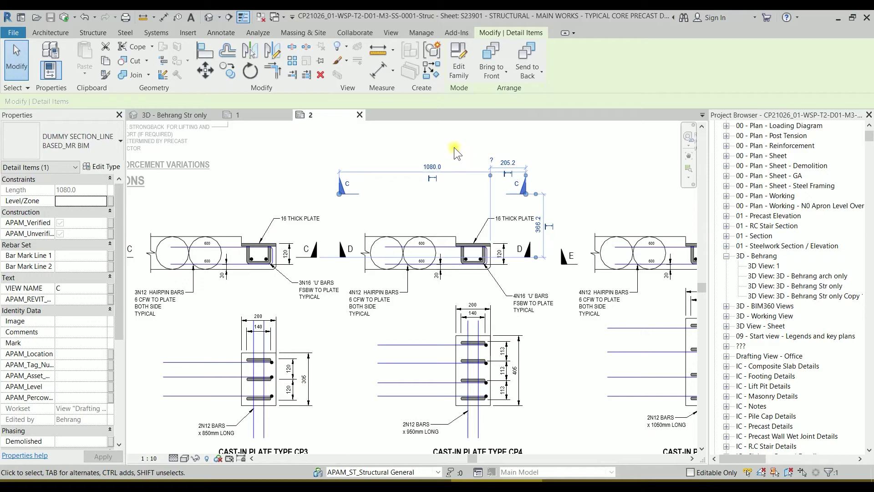
click(590, 163)
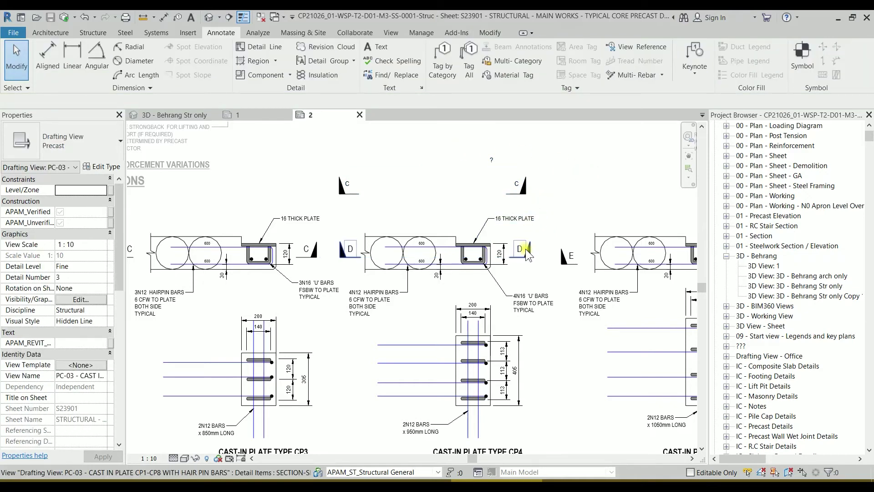
click(351, 195)
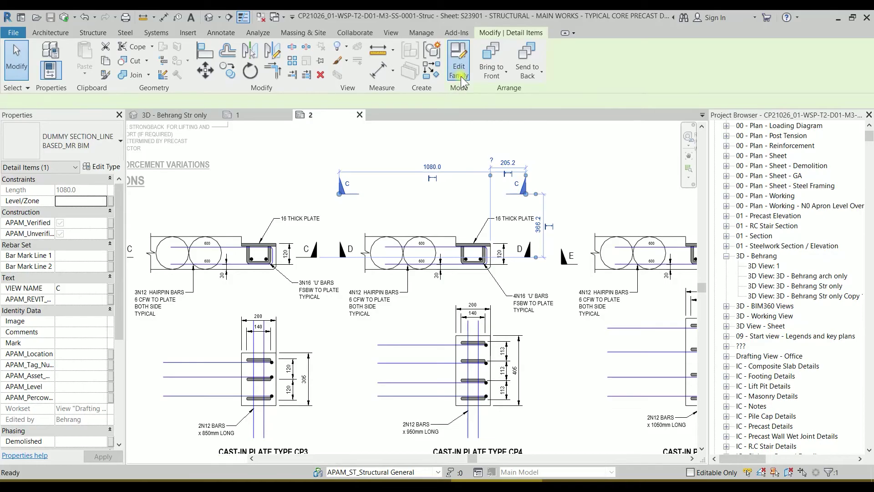
click(460, 78)
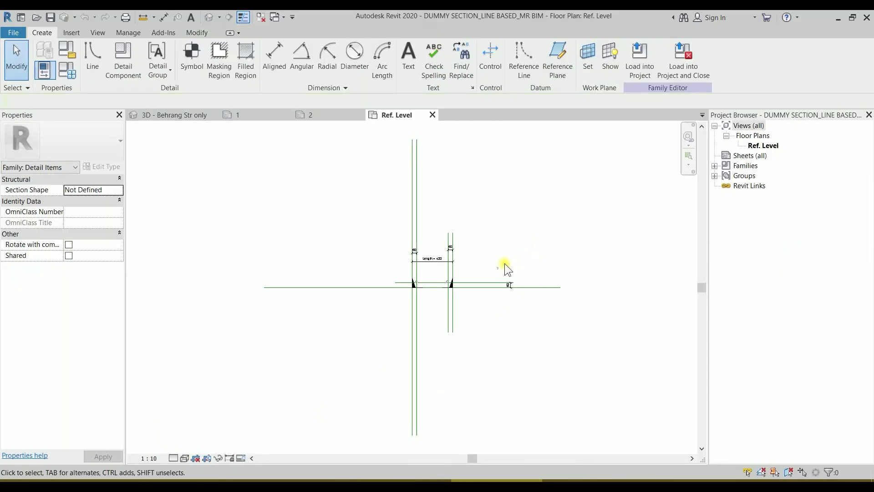
scroll(498, 268, up, 6)
click(493, 272)
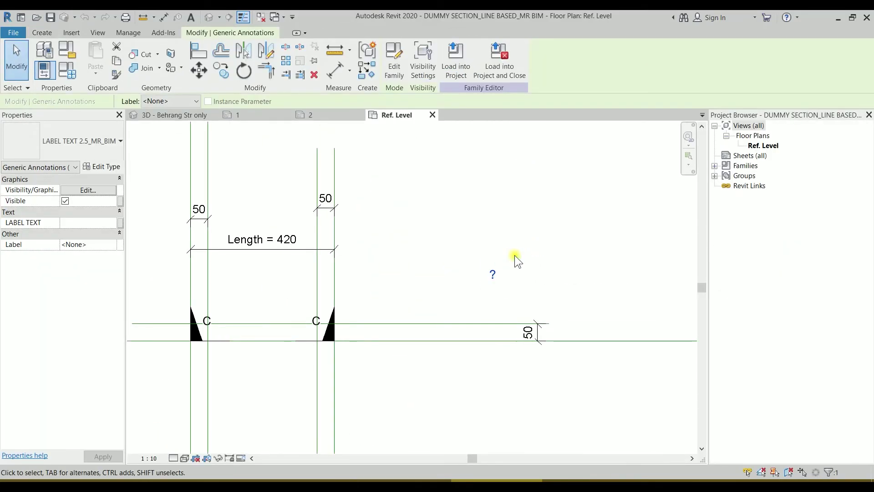
key(Delete)
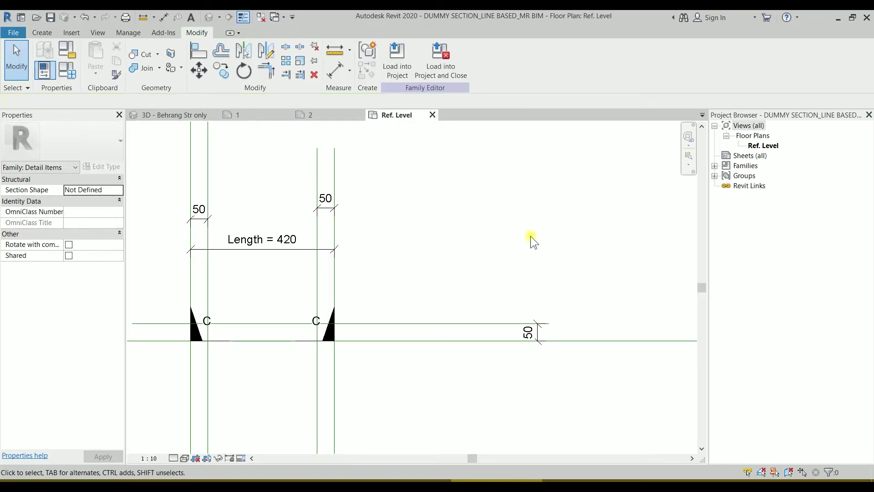
Save the changed section mark family and reload it into the project, closing the family
click(446, 68)
click(421, 257)
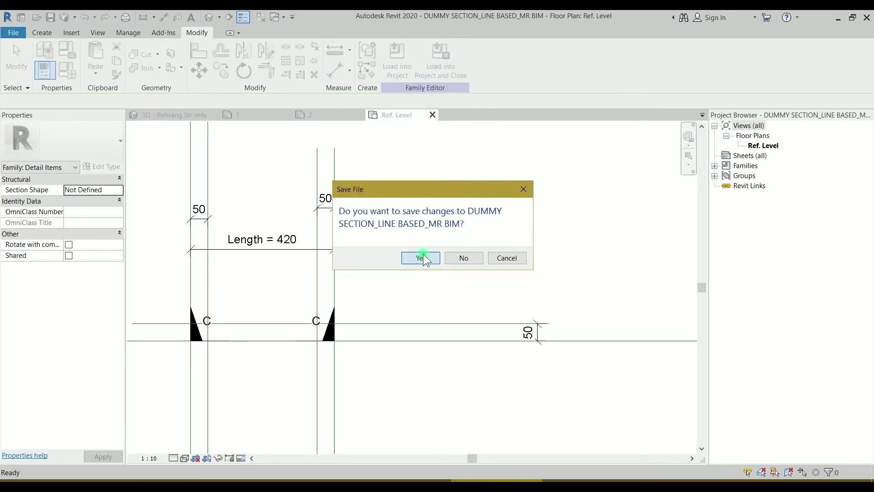
click(433, 264)
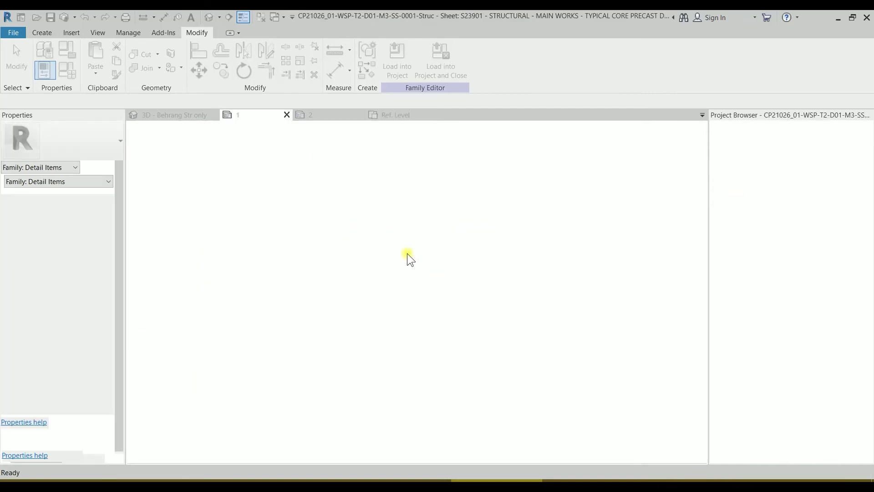
click(429, 224)
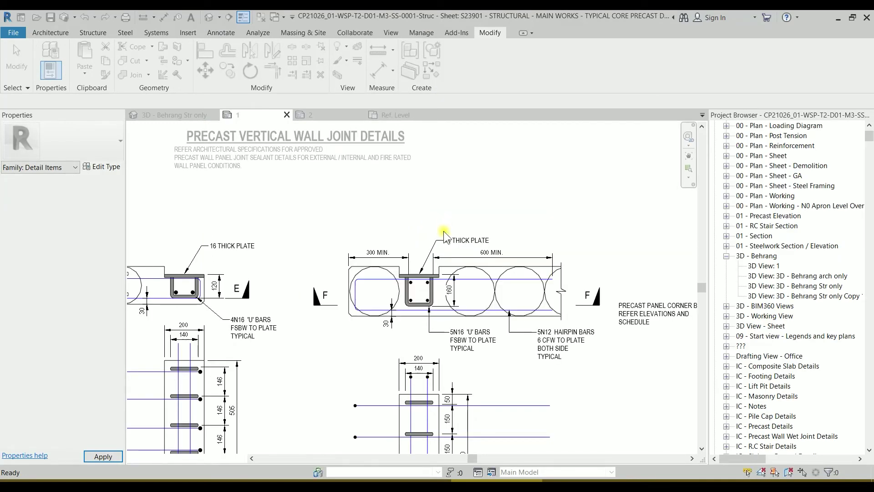
Shorten the new section mark above the CP4 plate to a length of 1000 mm by moving its right end inward
scroll(443, 231, down, 8)
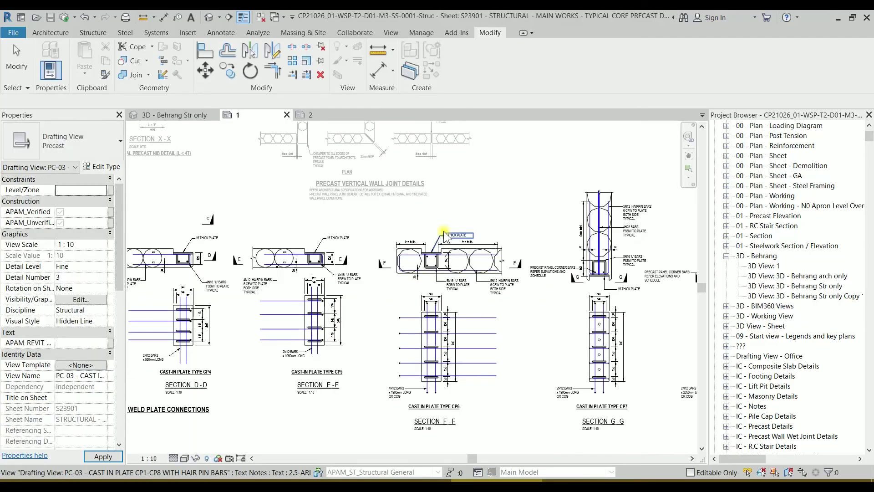
scroll(272, 225, up, 5)
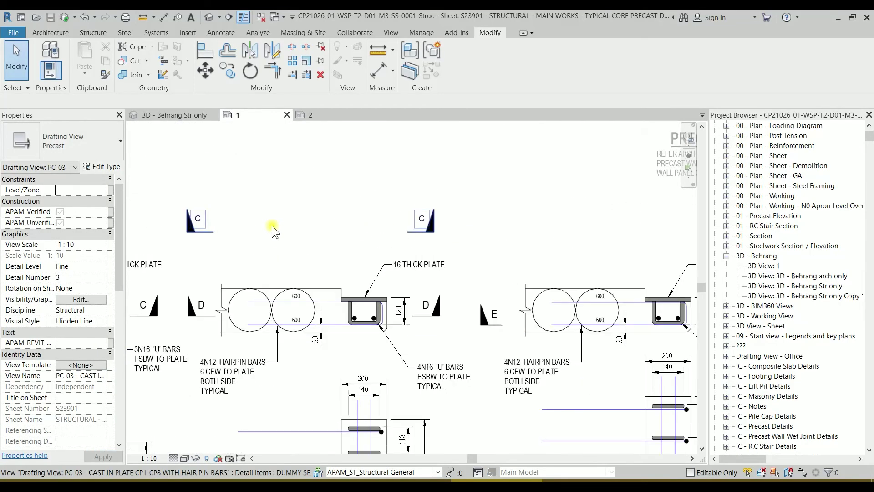
click(214, 226)
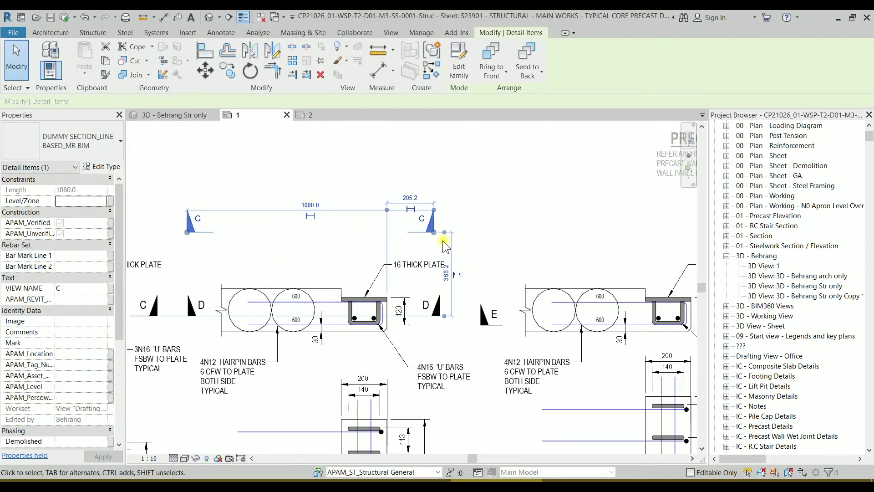
drag(434, 232, 415, 232)
key(Escape)
click(327, 236)
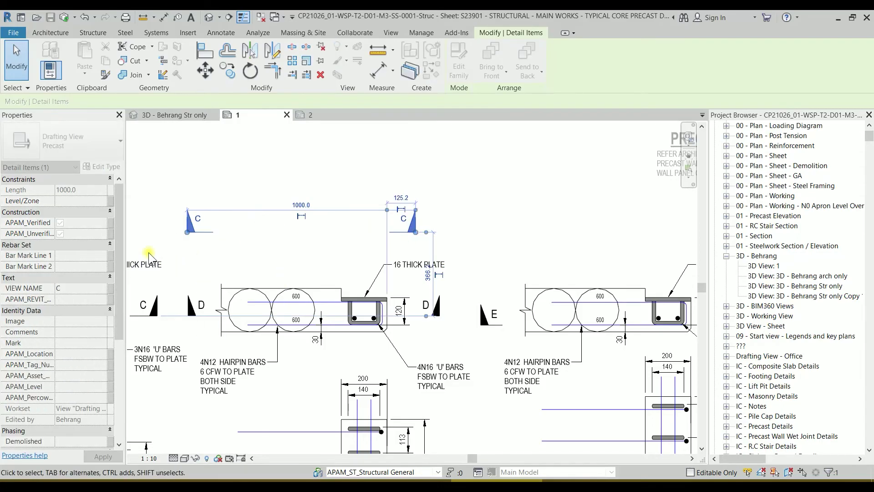
Set the VIEW NAME of the placed section mark to B
click(70, 288)
text(B)
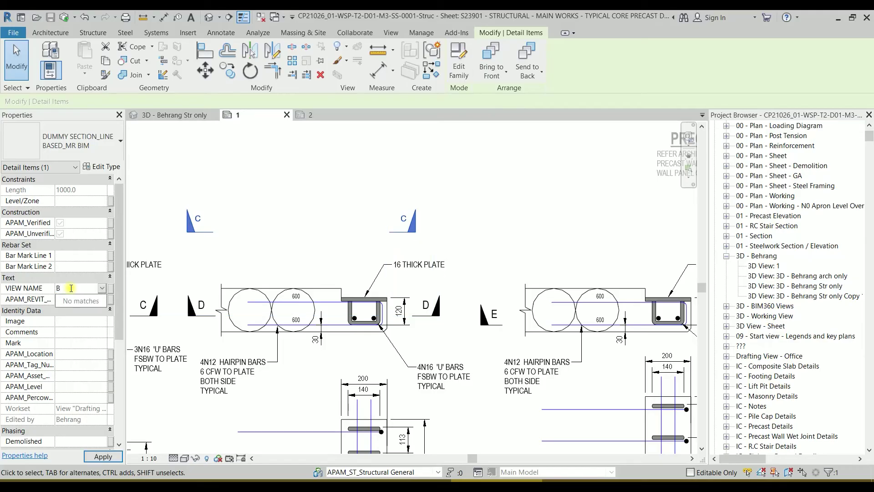
click(471, 214)
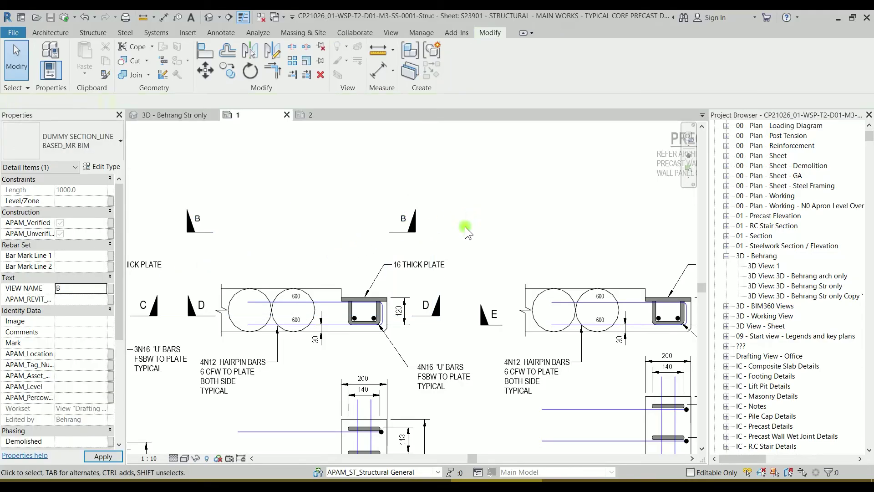
Move section mark B down toward the CP4 plate, to about 320 mm above section mark D
middle_drag(466, 226, 520, 198)
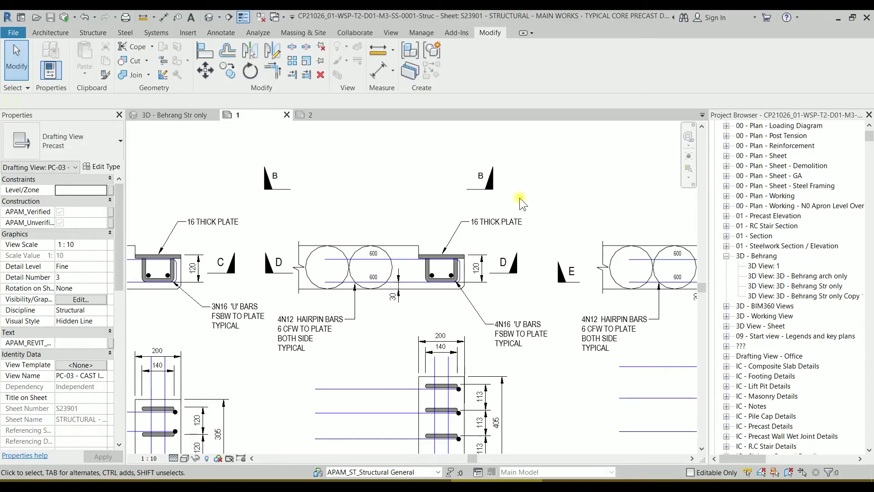
click(491, 189)
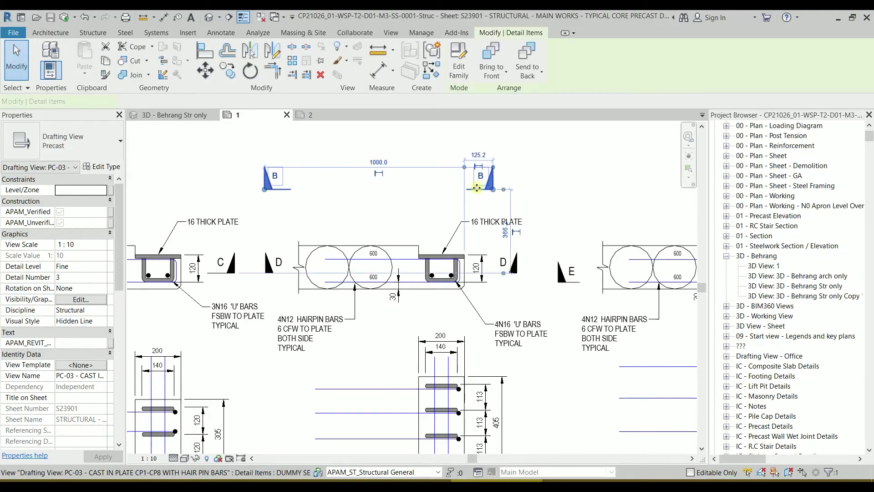
drag(483, 203, 479, 202)
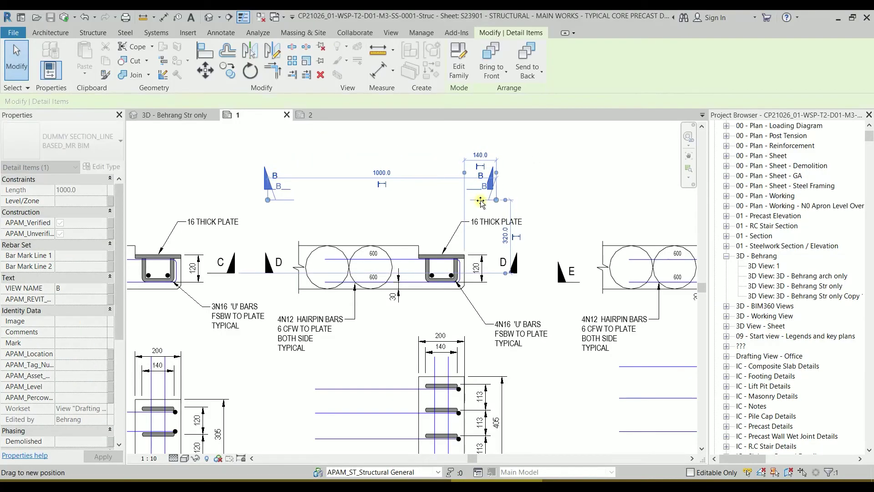
Change the drafting view scale to 1:20 and examine how section mark B scales
click(152, 459)
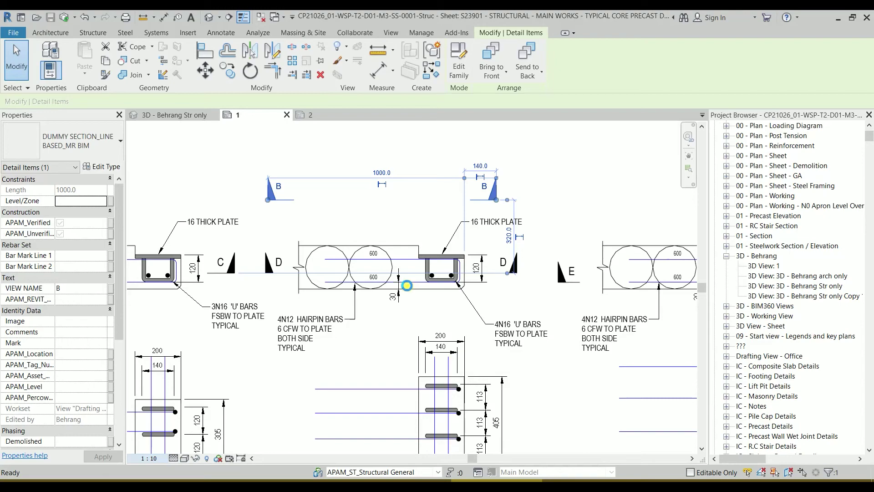
scroll(334, 349, down, 3)
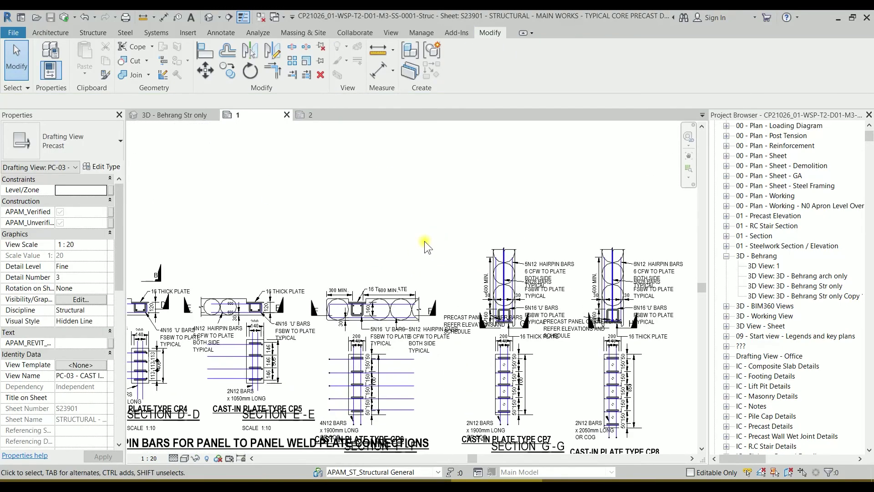
scroll(359, 222, up, 4)
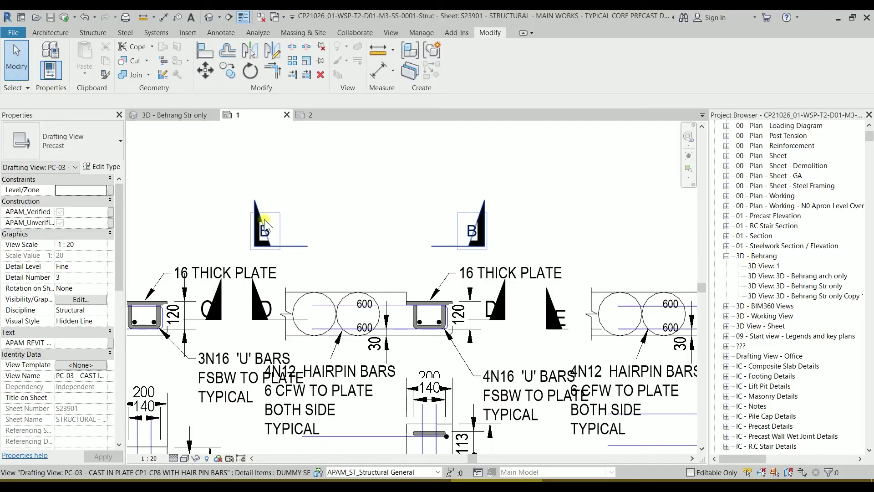
Open the family of section mark B above the CP4 plate for editing
click(292, 243)
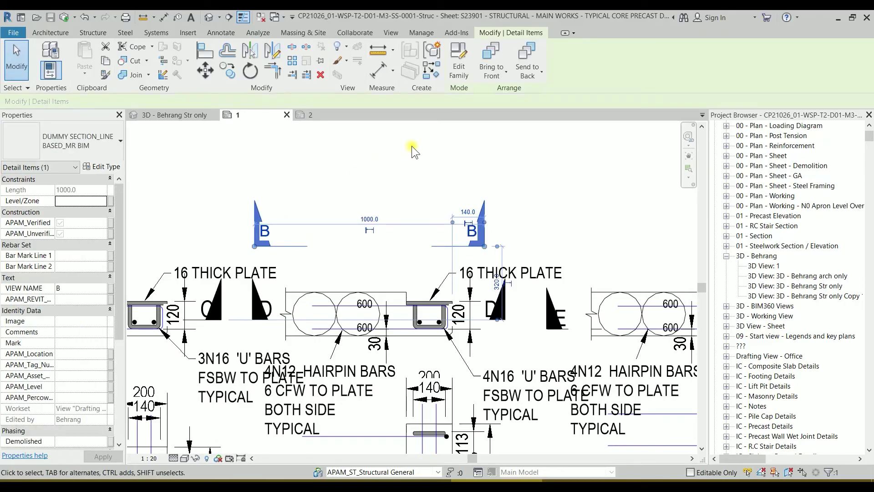
click(458, 69)
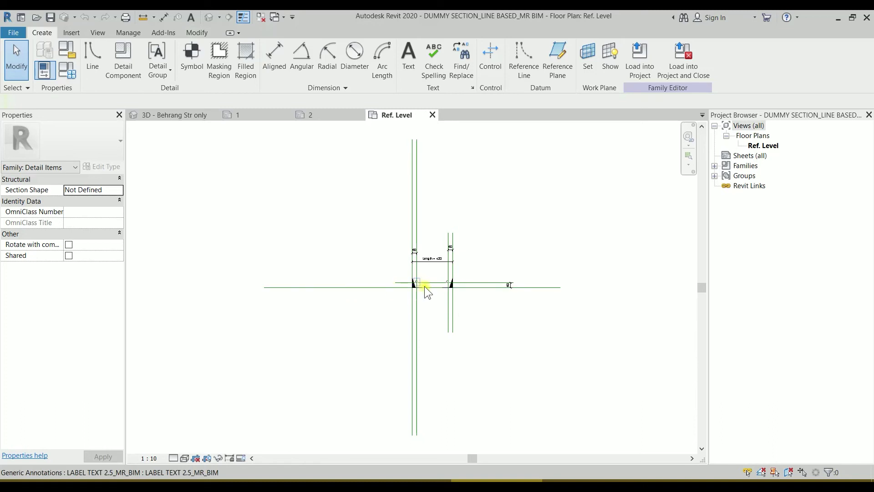
scroll(427, 288, up, 4)
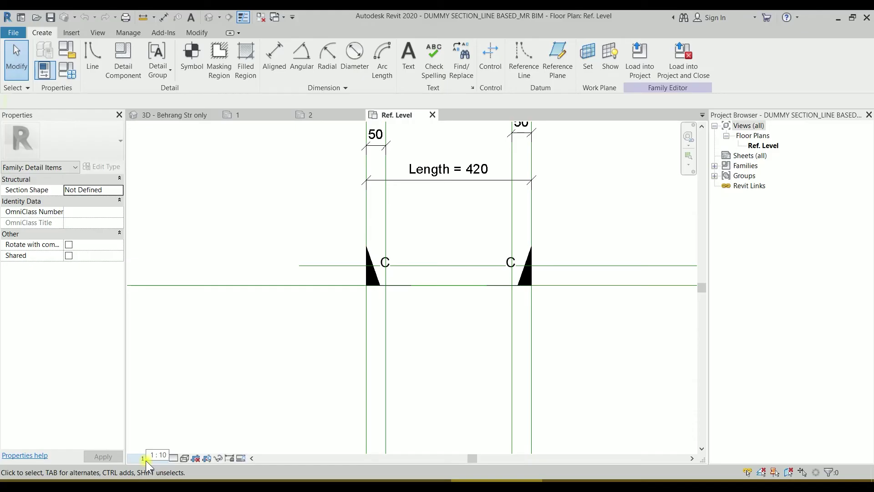
middle_drag(404, 347, 342, 376)
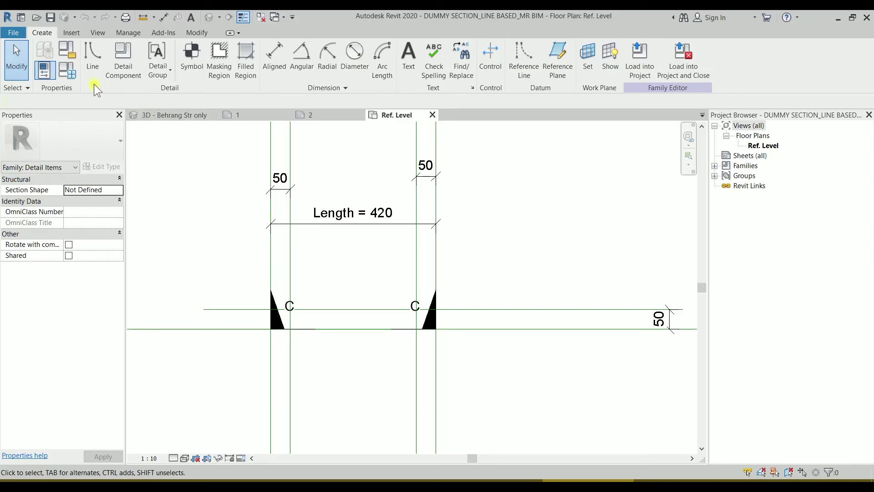
click(69, 73)
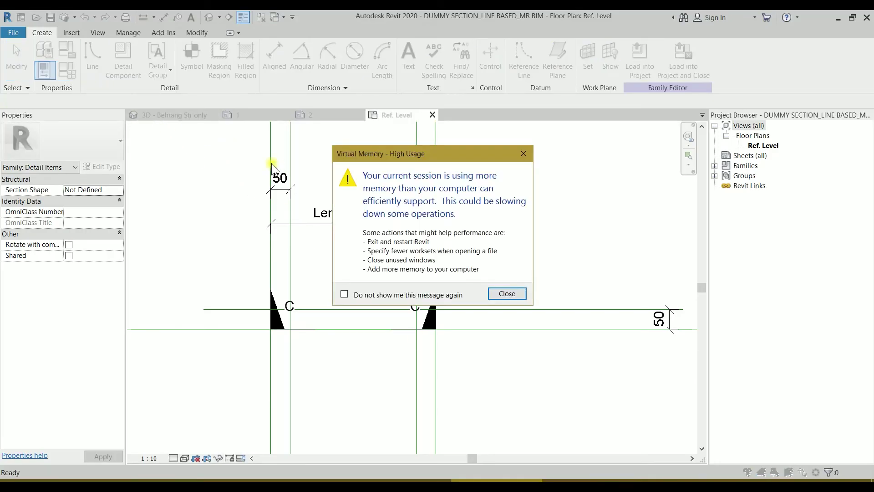
click(526, 298)
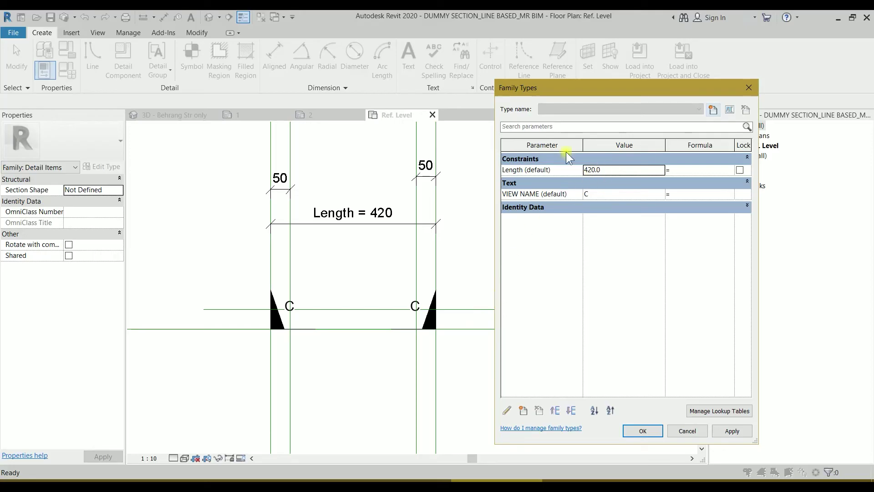
click(749, 87)
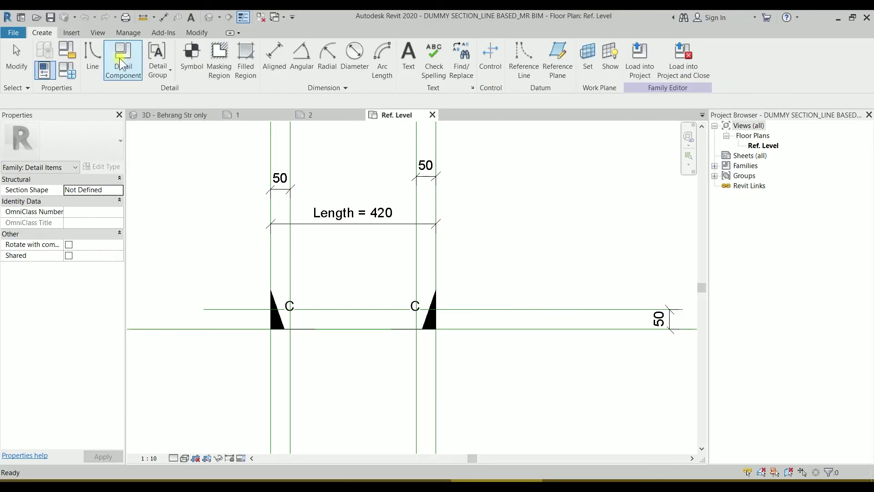
Add an instance length parameter named SCALE to the section mark family and set its value to 10
click(68, 73)
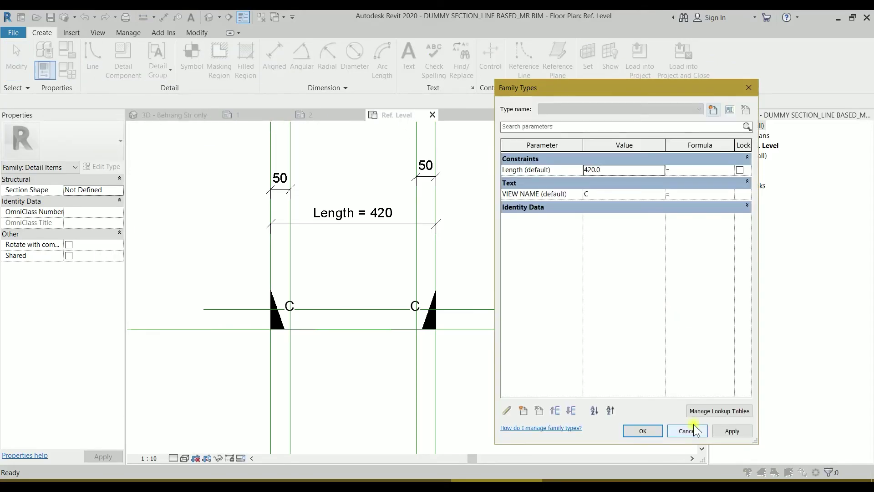
click(523, 411)
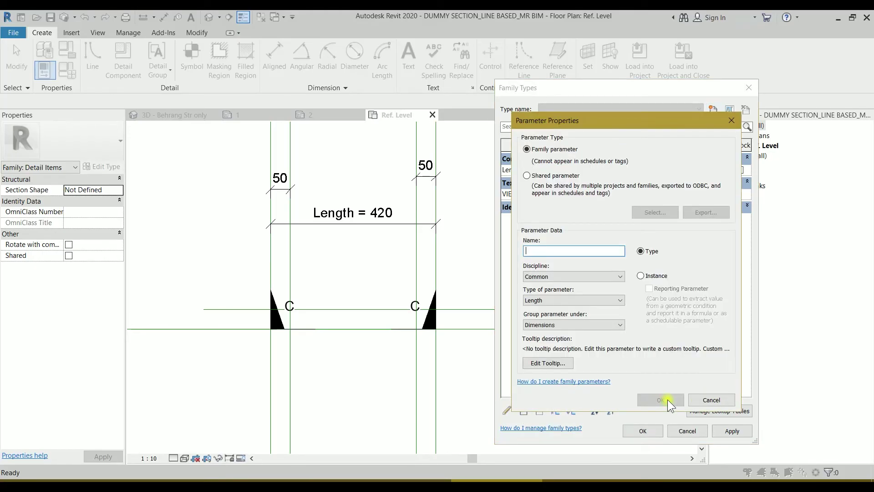
click(641, 275)
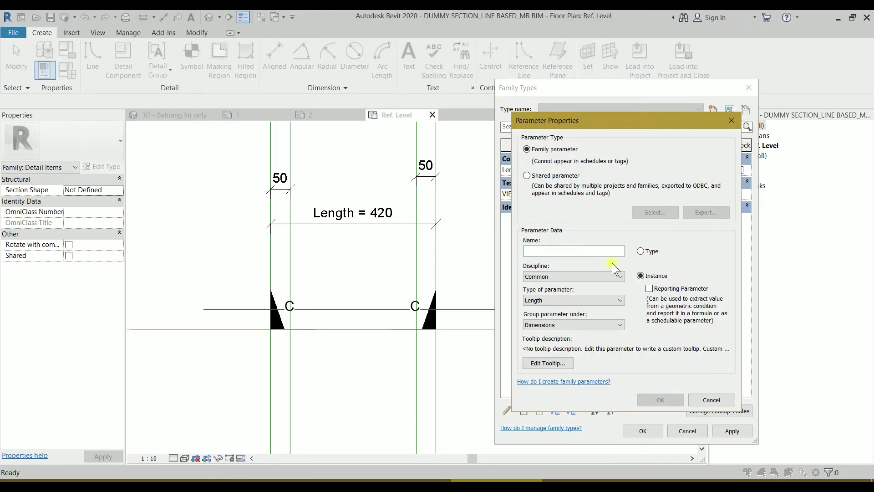
click(608, 251)
text(SCALE)
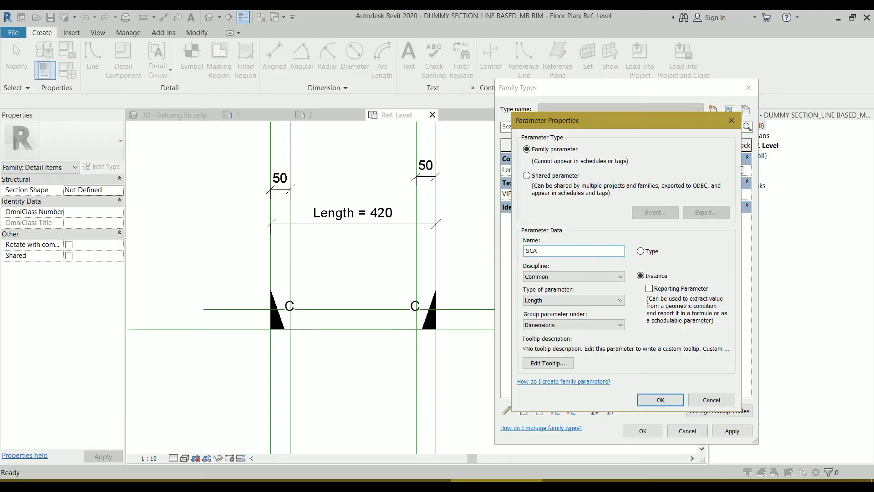
click(655, 400)
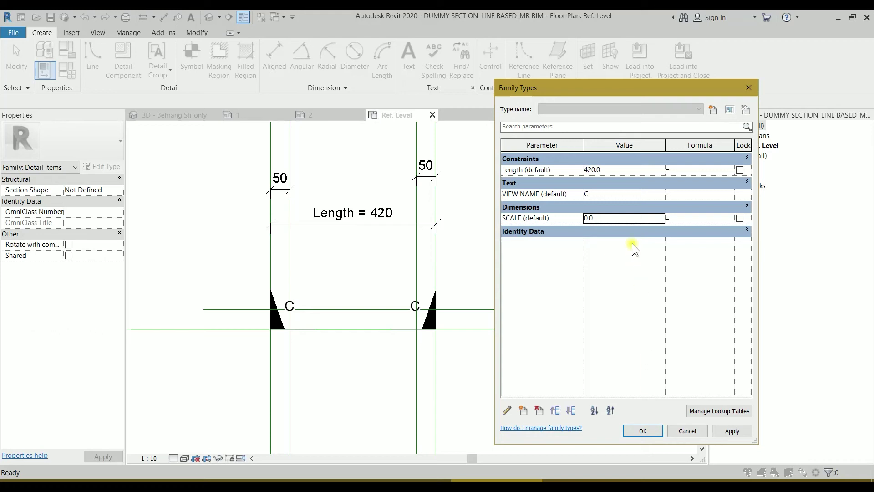
click(618, 220)
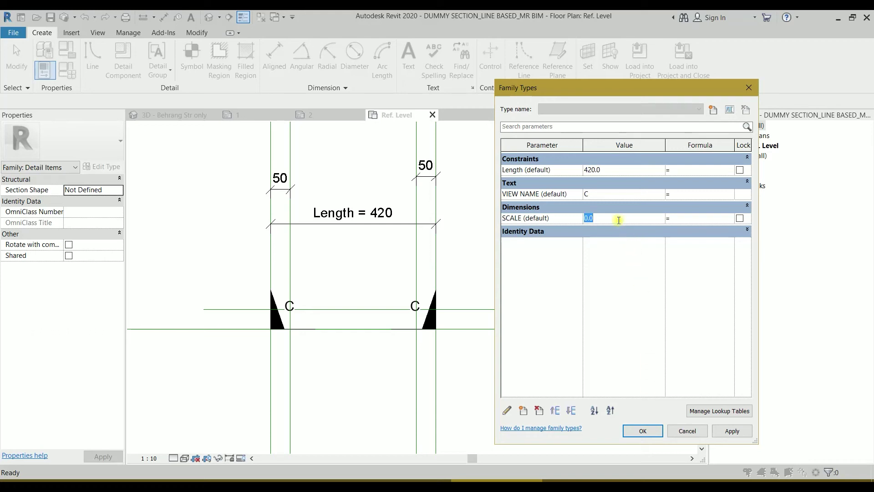
text(10)
click(646, 431)
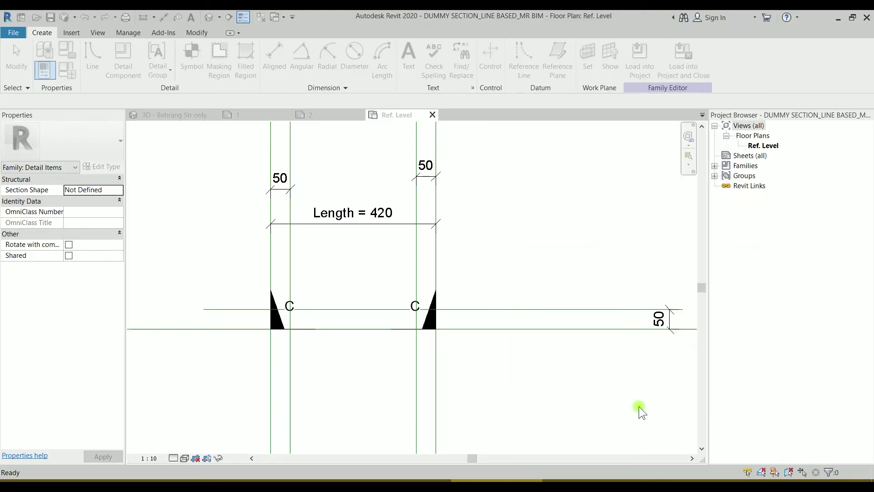
Label both horizontal 50 mm dimensions at the mark's ends with a new instance parameter A, grouped under Other
click(283, 188)
ctrl+click(436, 176)
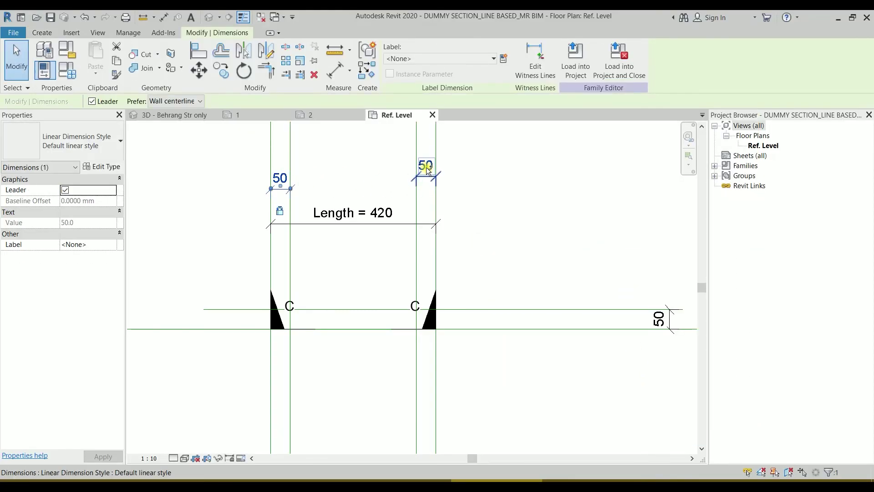
click(503, 59)
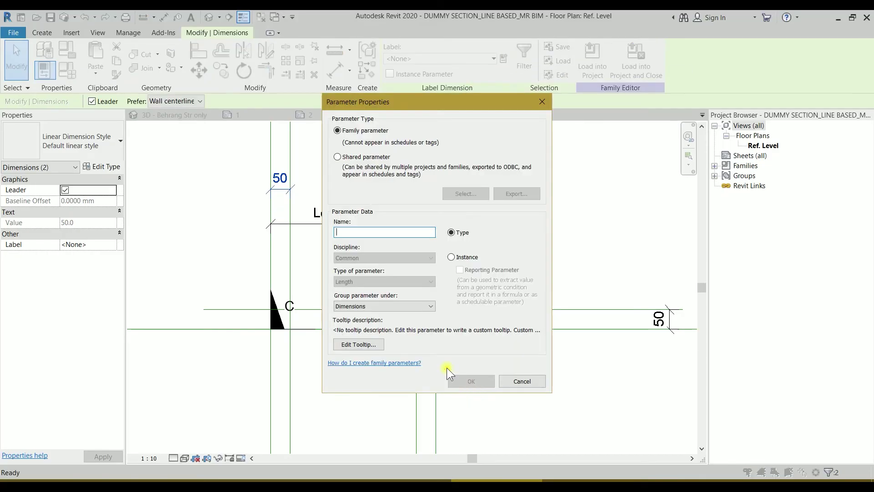
click(448, 257)
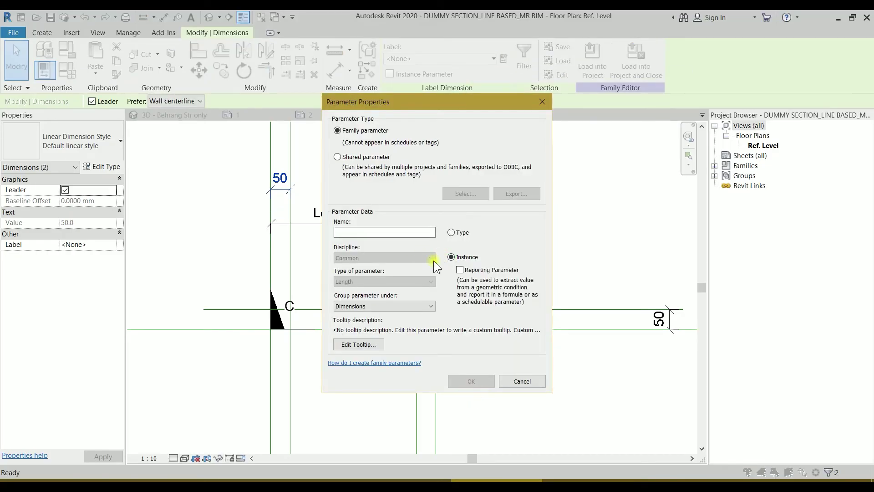
click(356, 307)
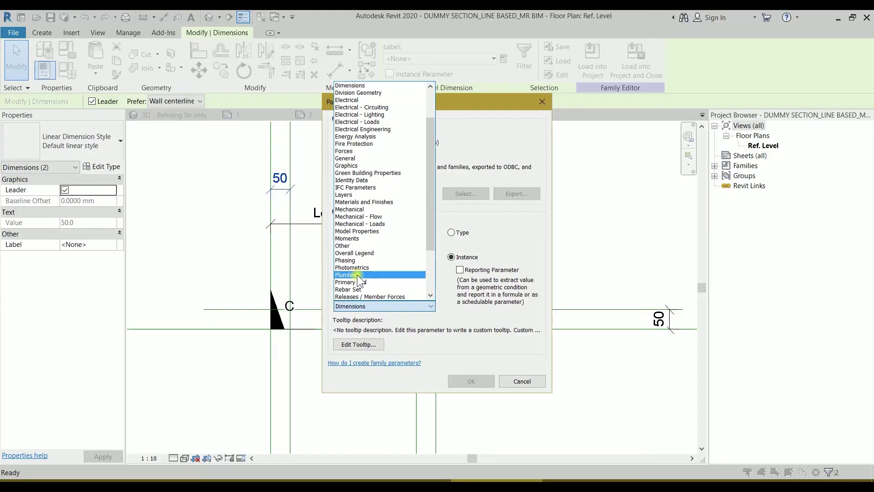
click(351, 246)
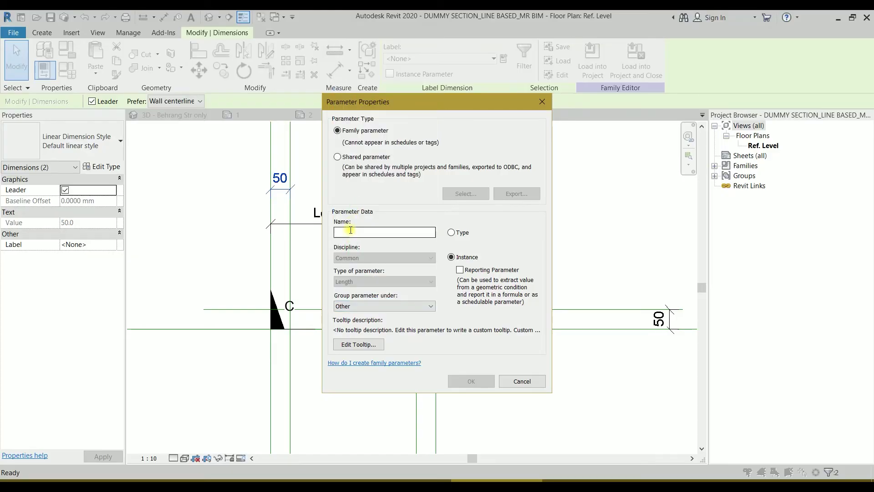
click(351, 231)
text(A)
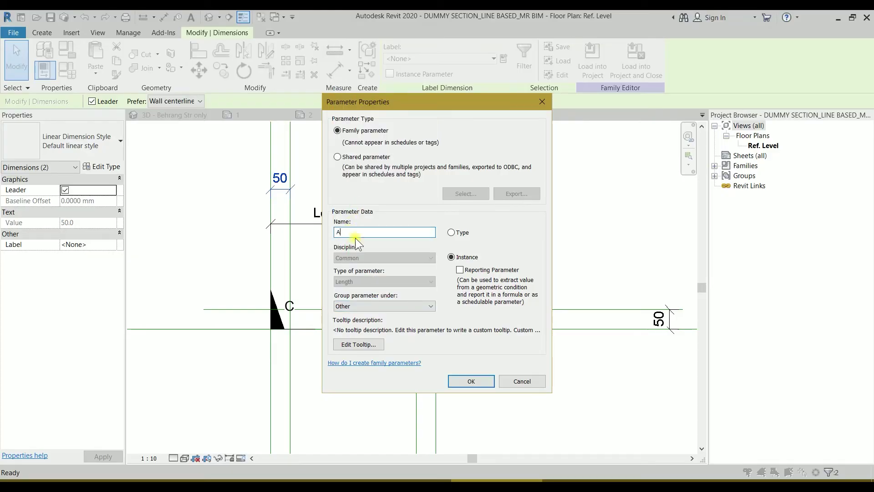
click(471, 381)
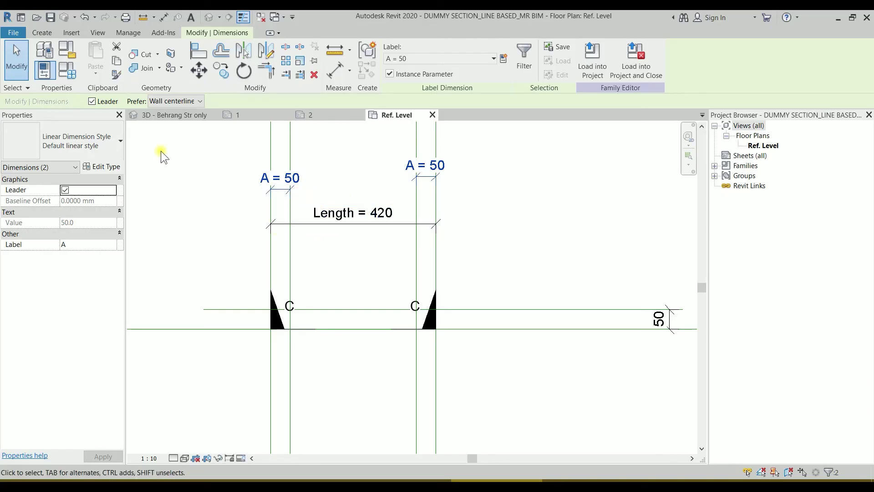
click(71, 72)
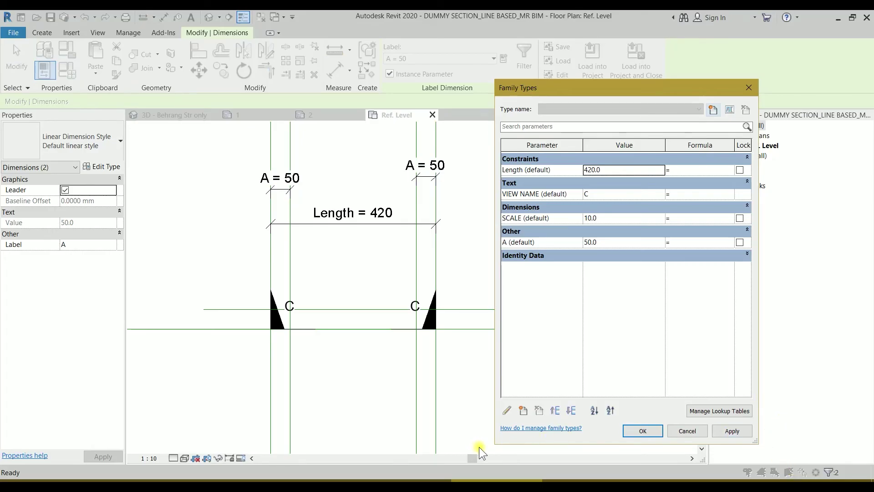
key(Escape)
key(Escape)
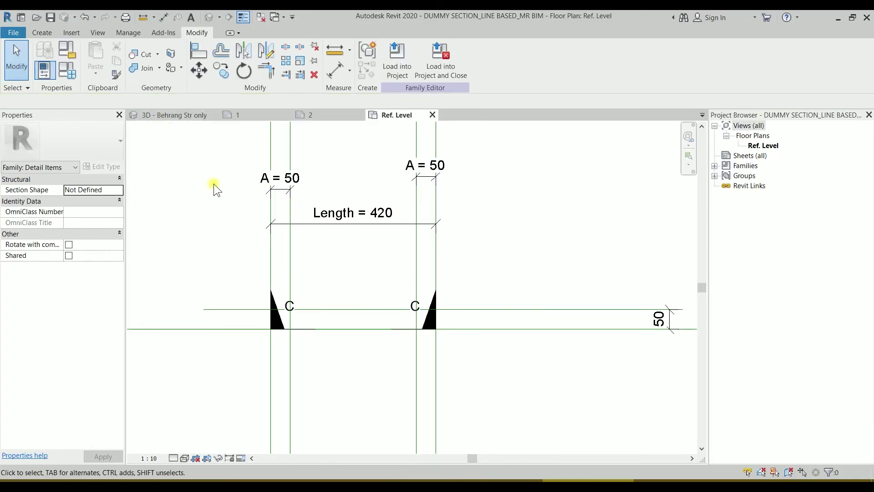
Give parameter A the formula SCALE*5 in the family types and apply it
click(67, 71)
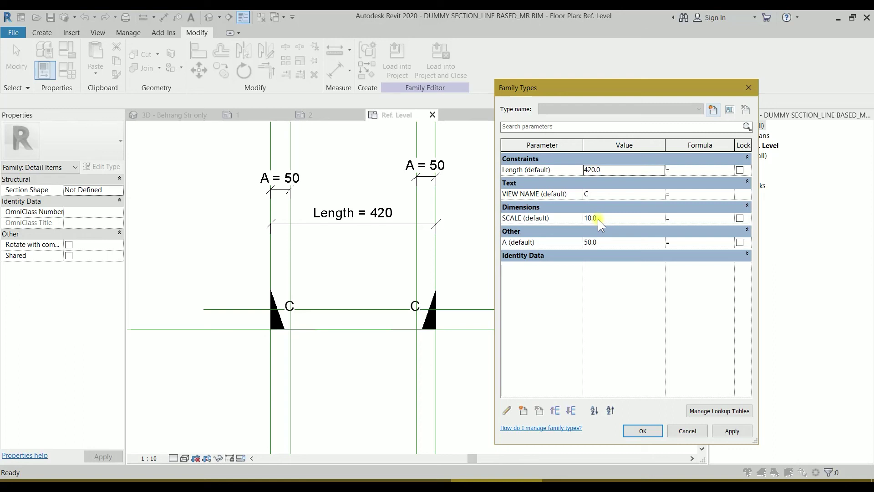
click(683, 242)
text(SCA)
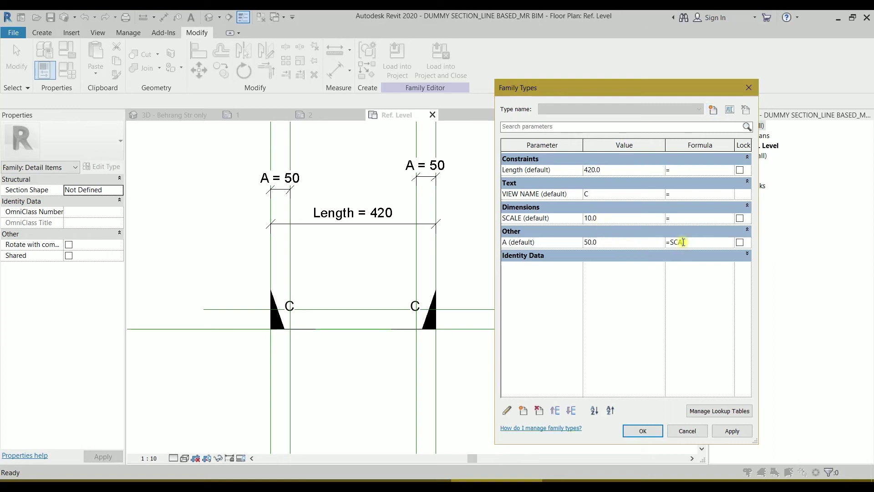
text(LE*5)
click(730, 432)
Set the SCALE parameter to 20 to test the formula, and accept the family types
click(620, 220)
text(20)
click(745, 429)
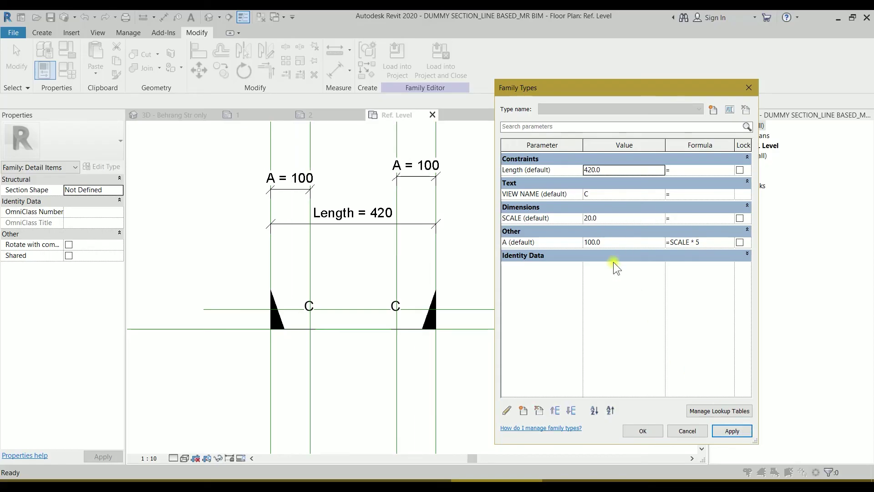
click(643, 431)
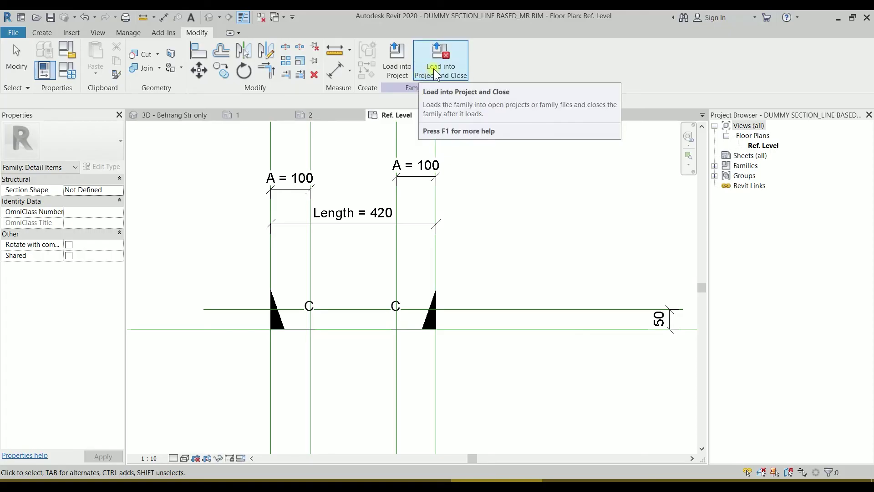
Load the edited section mark family into the project, replacing the existing version, and close the family
click(435, 68)
click(429, 255)
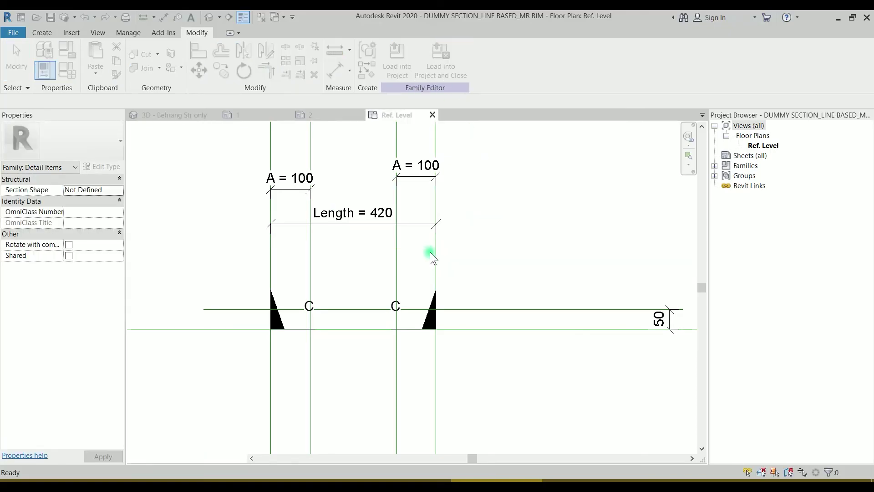
click(416, 263)
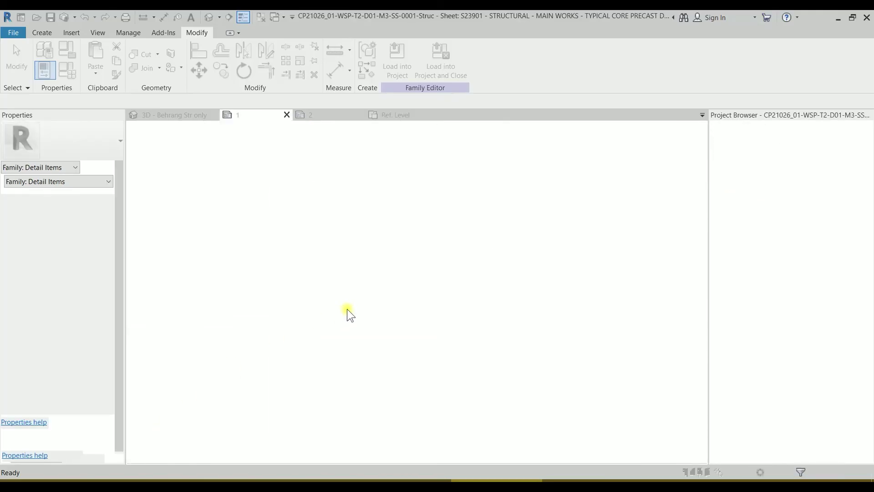
click(409, 223)
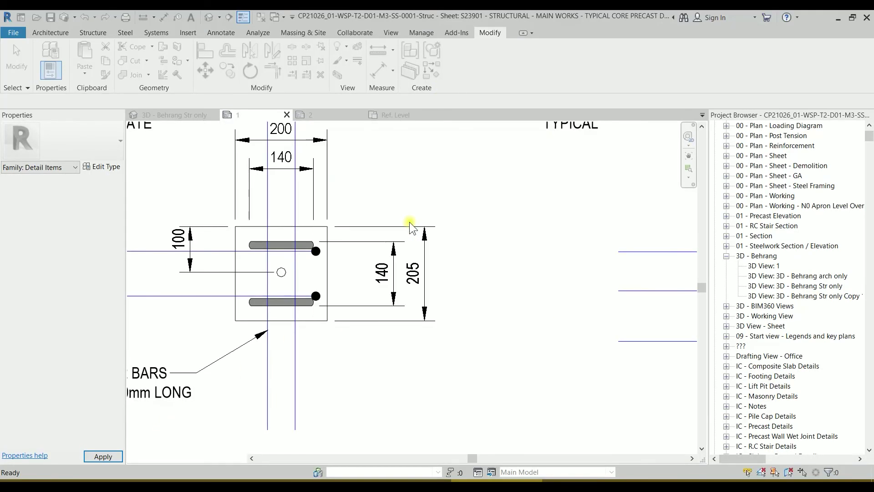
Set the SCALE parameter of the line-based section mark B above the CP4 detail to 10
scroll(410, 223, down, 3)
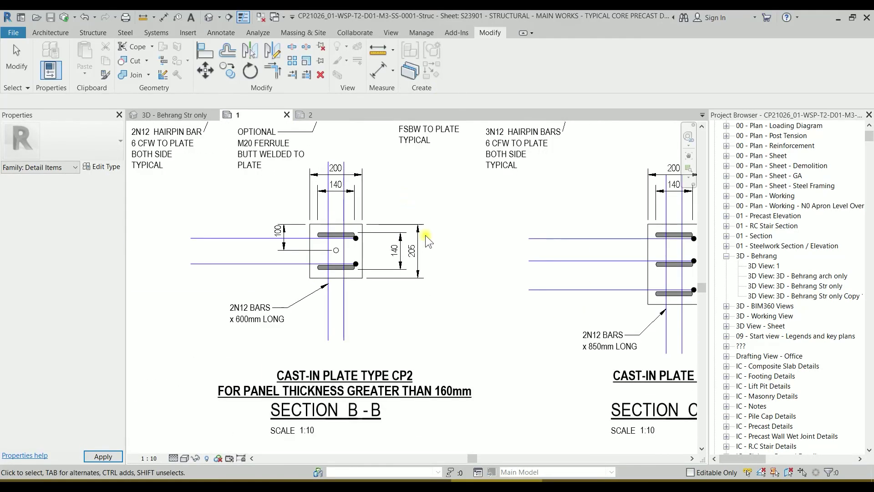
scroll(439, 314, down, 3)
scroll(318, 246, up, 4)
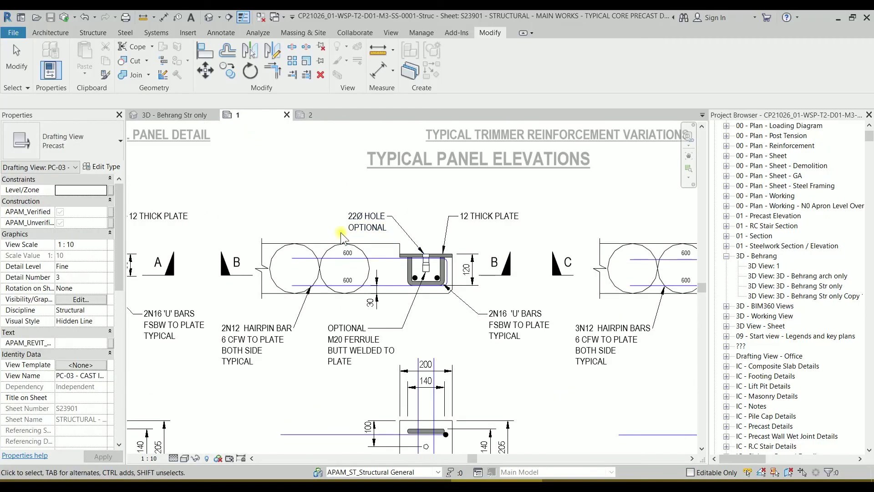
scroll(409, 273, down, 3)
scroll(425, 279, up, 4)
scroll(427, 277, down, 3)
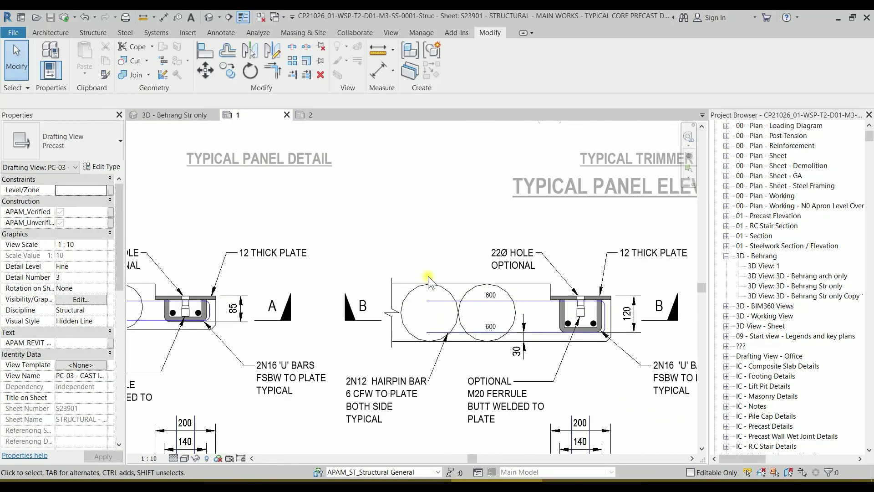
scroll(428, 276, down, 4)
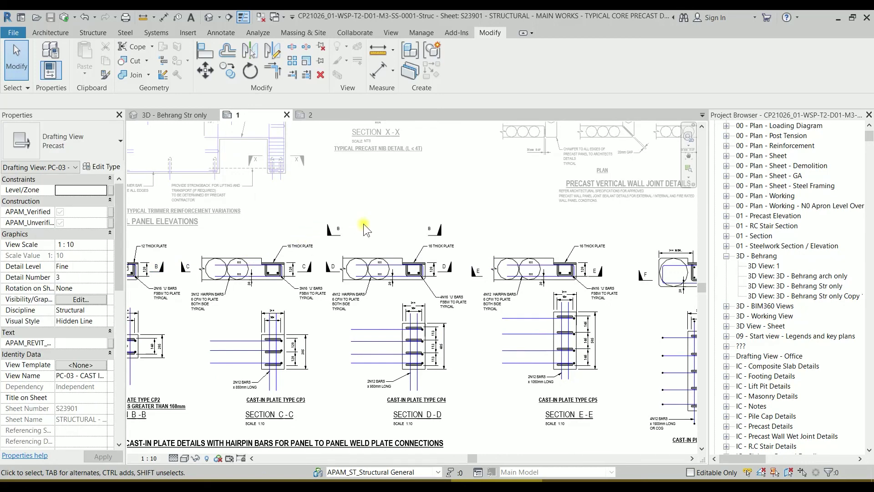
scroll(374, 230, up, 6)
middle_drag(386, 238, 370, 238)
click(262, 249)
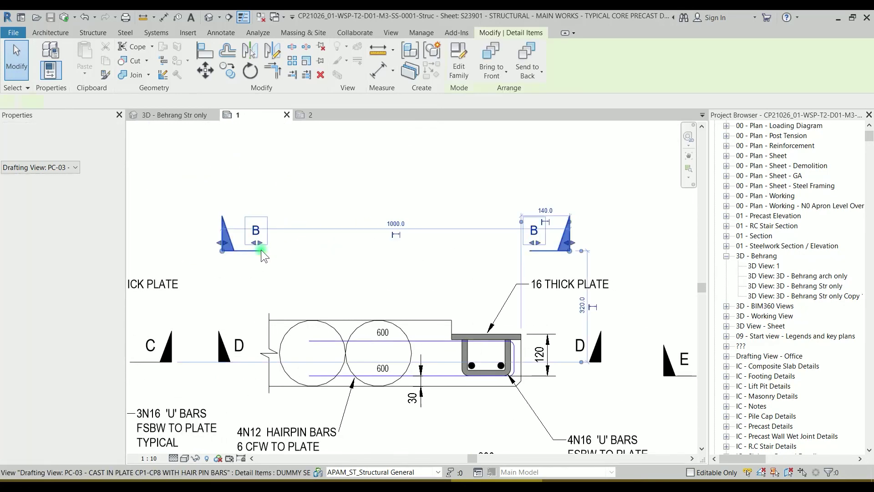
click(83, 321)
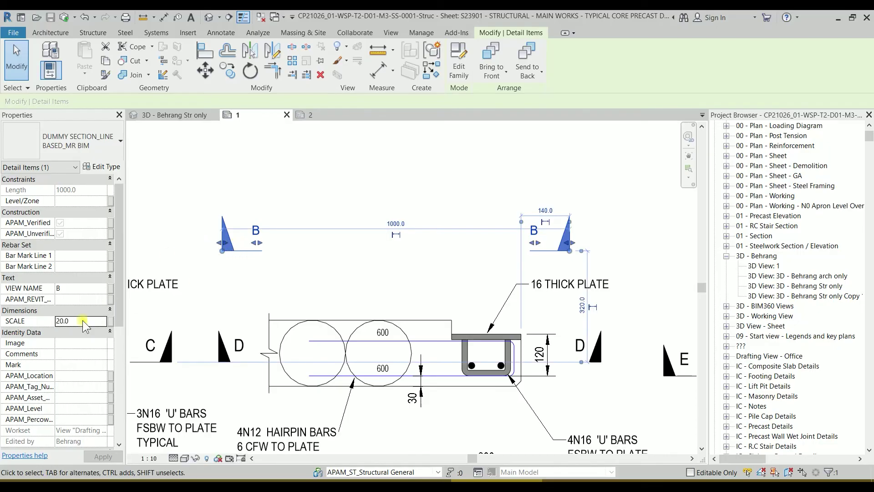
text(10)
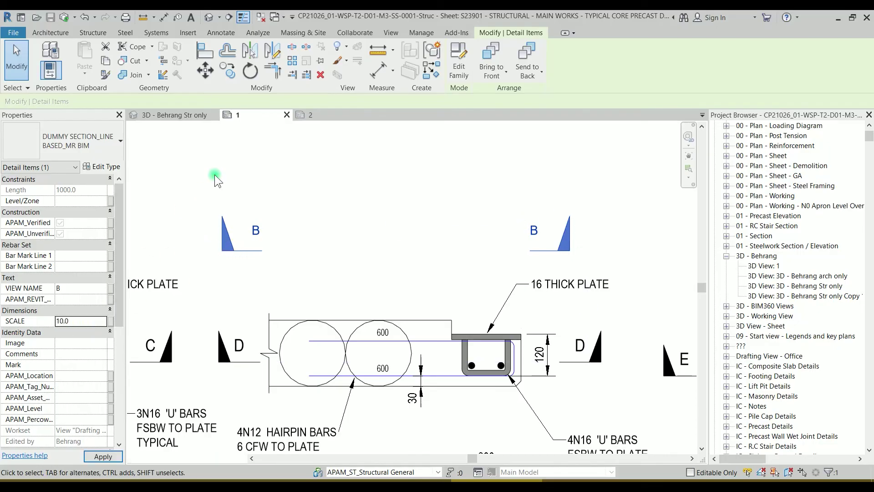
click(214, 174)
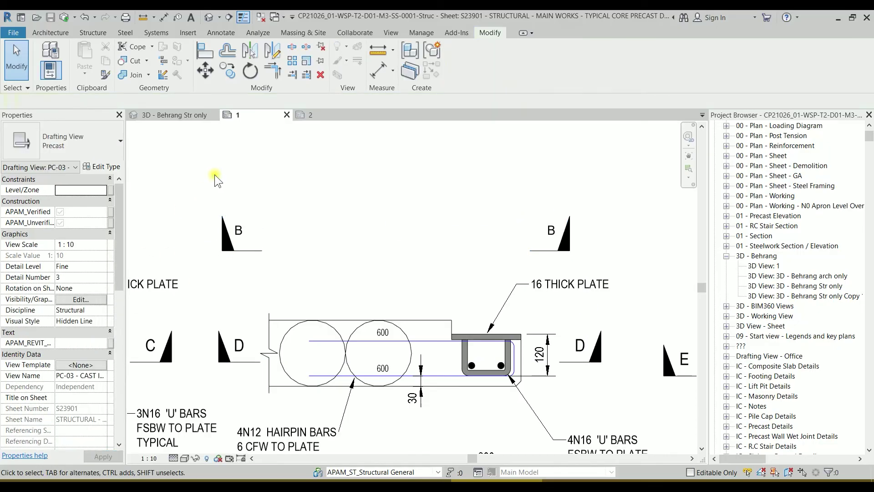
Change the view scale of the cast-in plate drafting view to 1:20
click(154, 458)
click(164, 351)
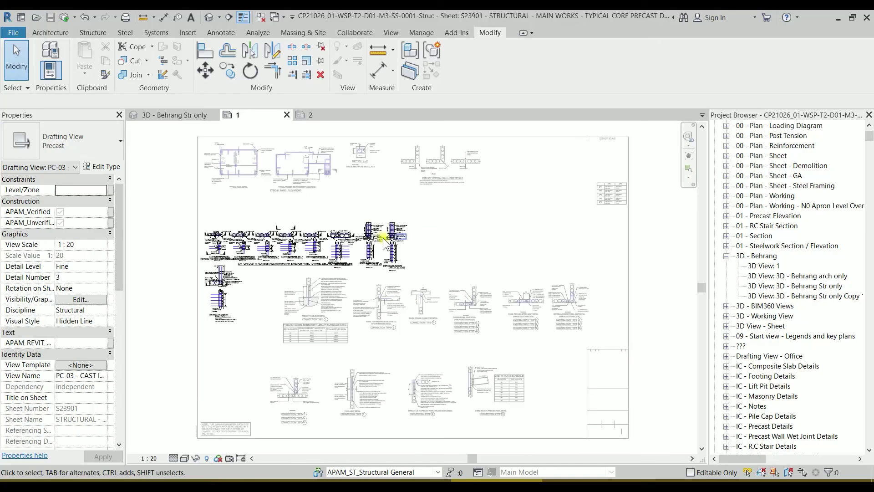
scroll(291, 230, up, 8)
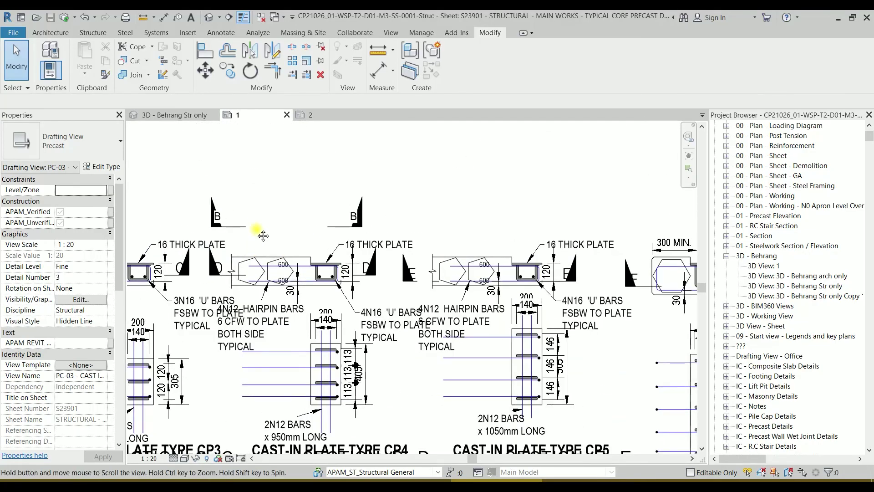
middle_drag(298, 225, 302, 265)
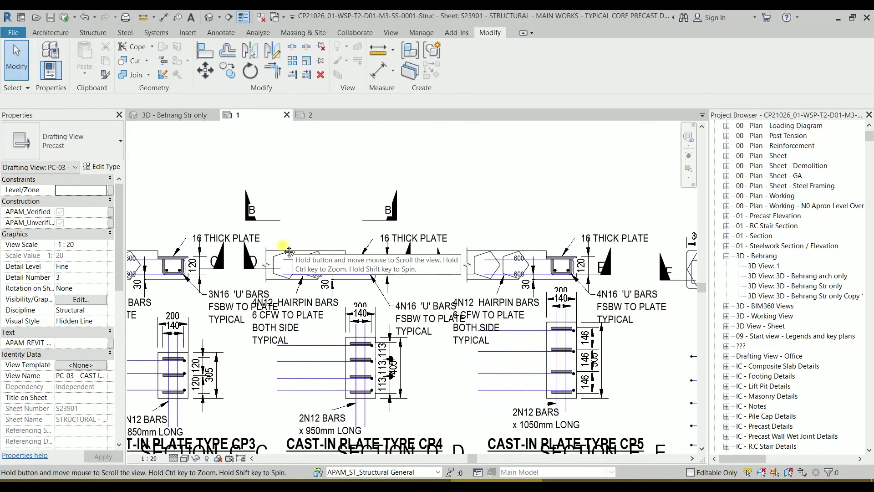
Set the SCALE parameter of section mark B above the CP4 detail to 20 to match the view scale
click(392, 218)
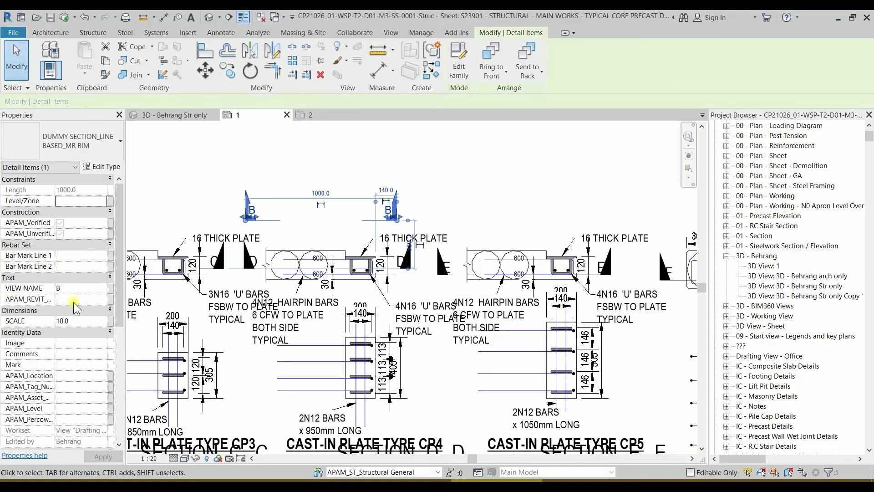
click(83, 323)
text(20)
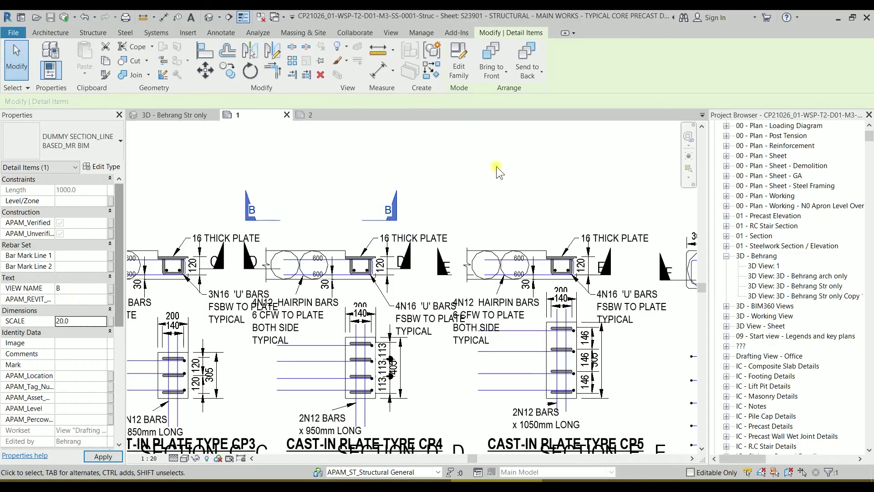
click(496, 166)
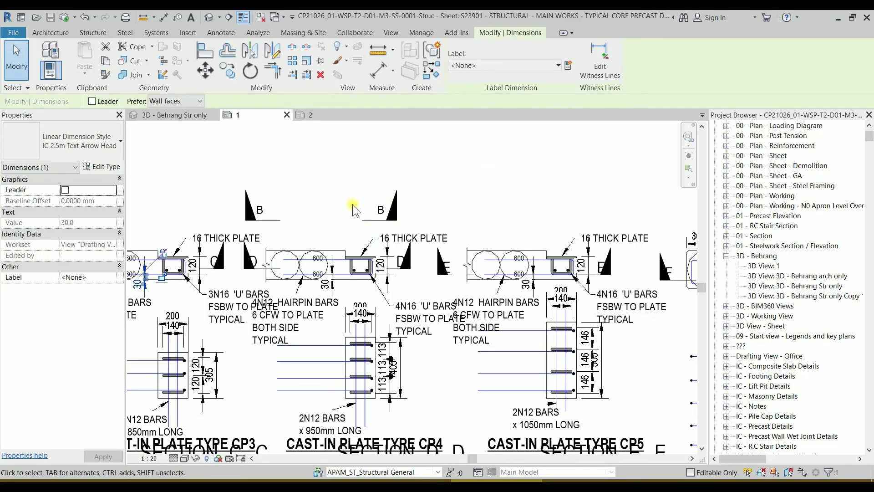
click(382, 222)
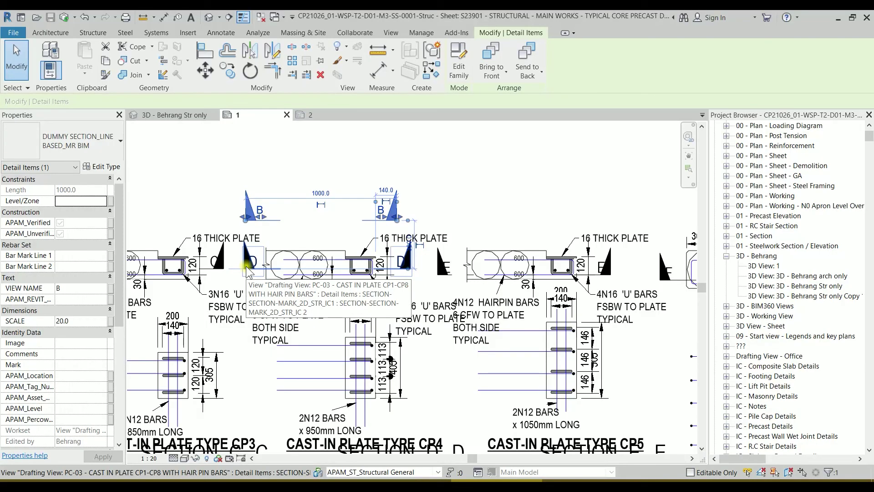
click(472, 181)
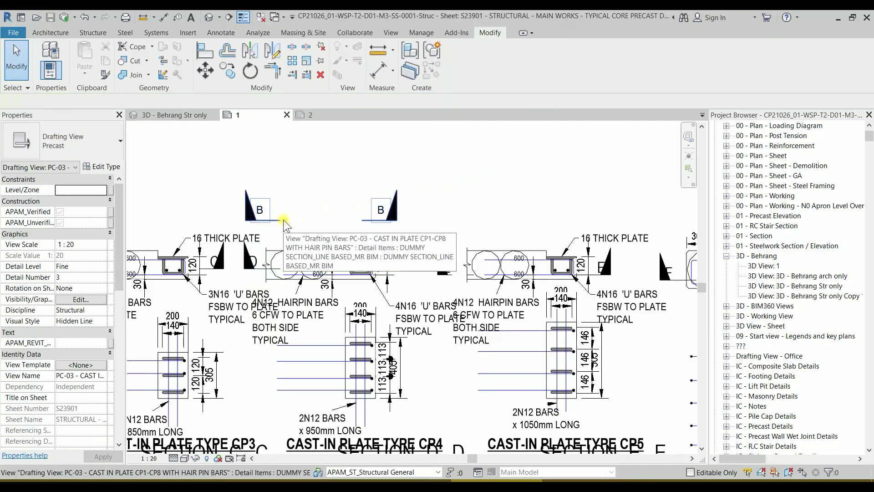